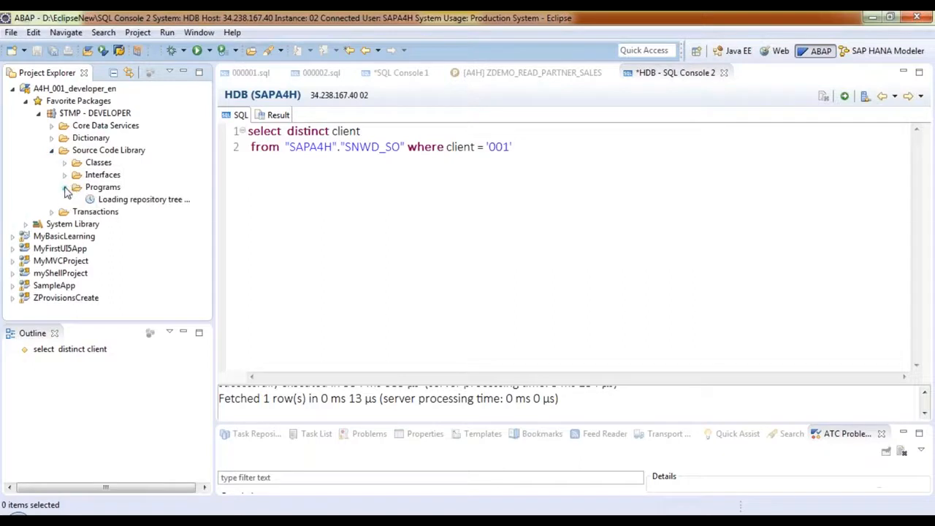
Open the programs YEPM_01_PLAIN_VENILLA and YDEMO_PERF2 and examine the loop that submits YFUNCTIONAL_DB_CHECKS
scroll(135, 228, down, 2)
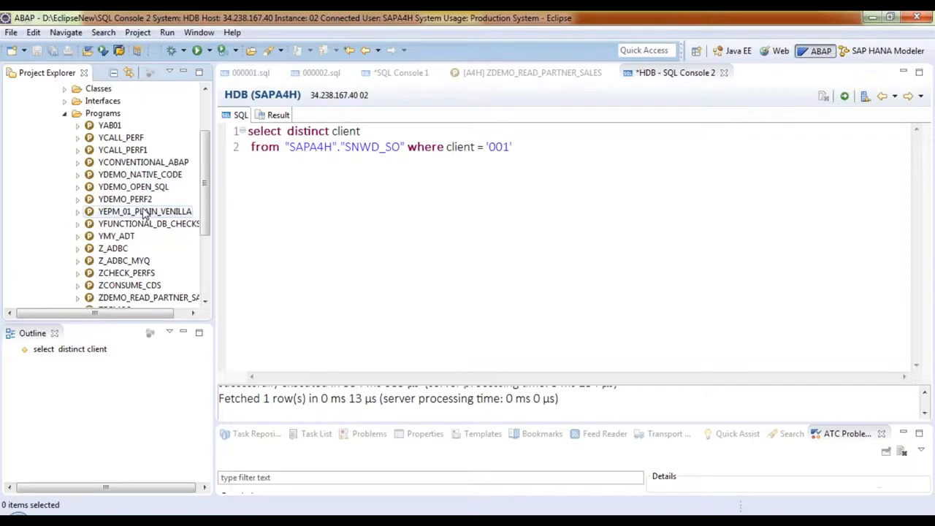
click(143, 212)
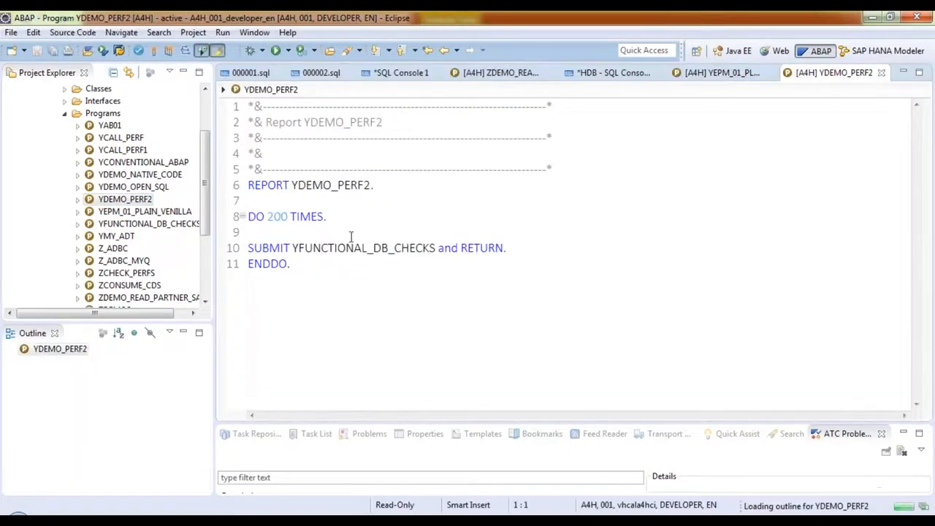
drag(292, 248, 436, 248)
double_click(272, 218)
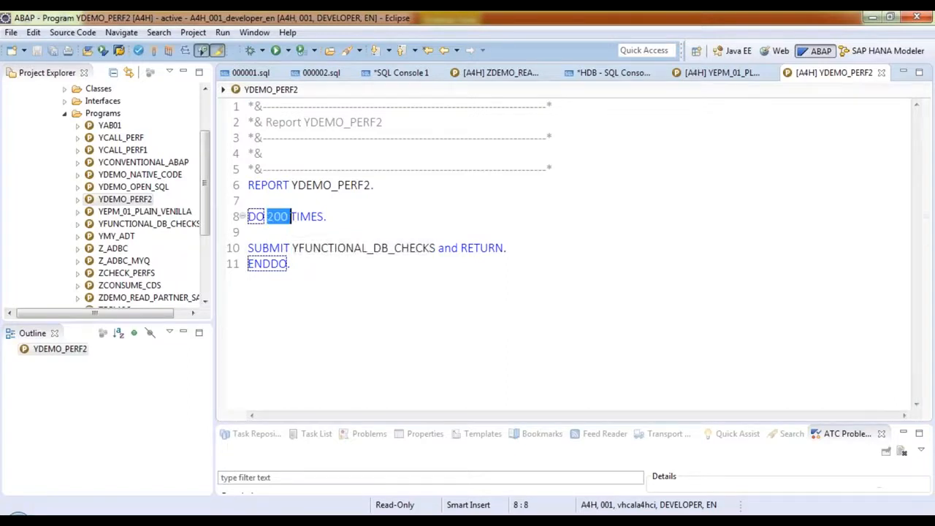
Open the program YCALL_PERF1 and examine the loop that inserts records into ZDEMO_REC
double_click(124, 151)
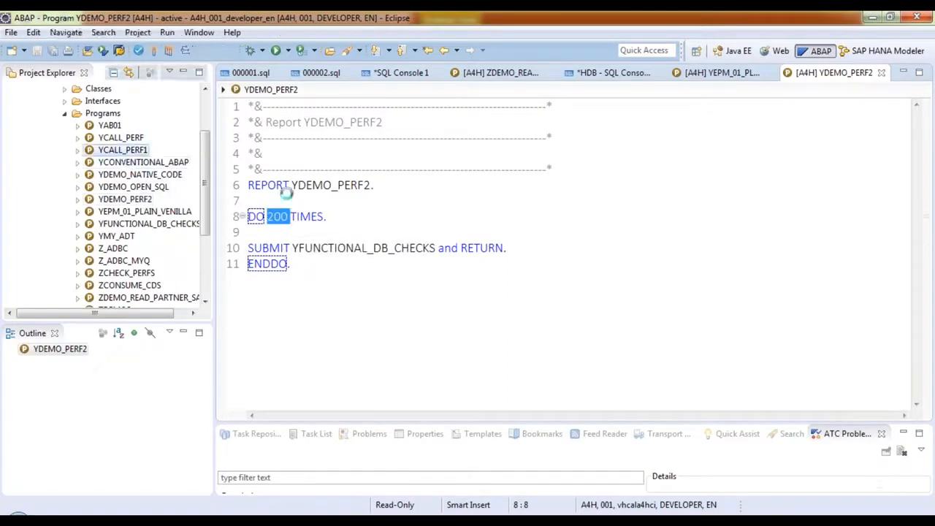
drag(268, 217, 300, 234)
click(302, 247)
drag(249, 247, 303, 217)
drag(316, 277, 246, 217)
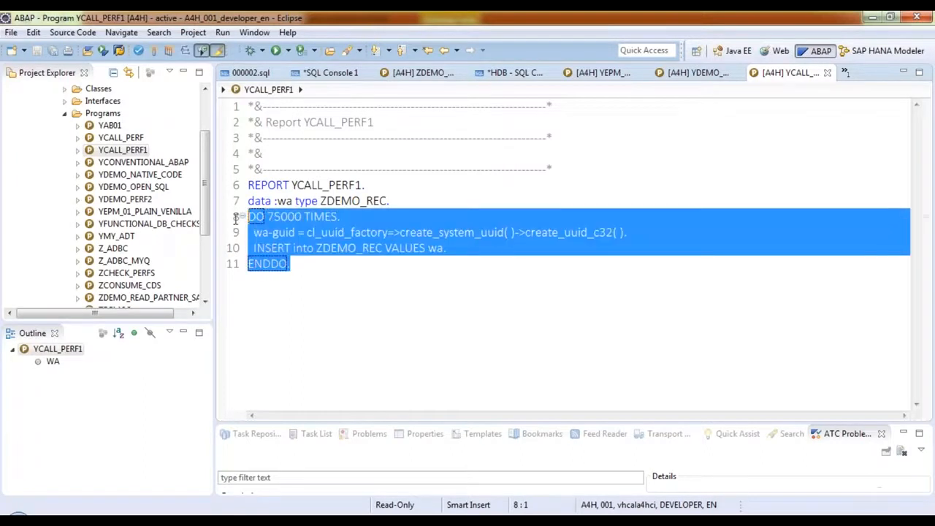
Open the program YCALL_PERF and examine the loop that submits YEPM_01_PLAIN_VENILLA
click(123, 139)
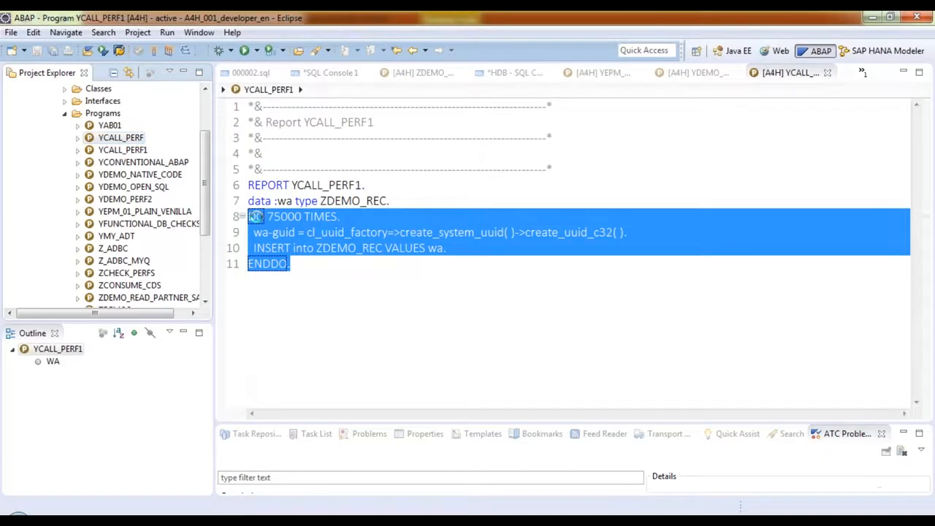
drag(268, 216, 298, 218)
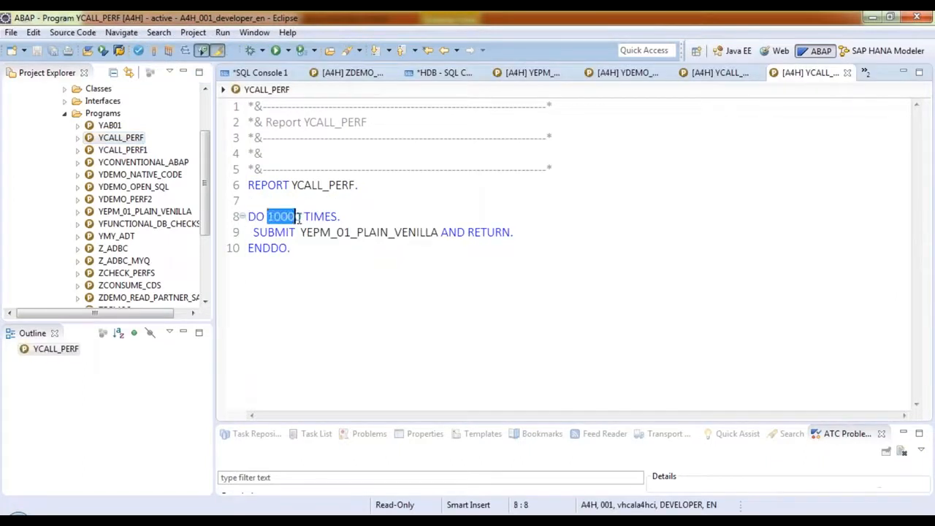
click(377, 232)
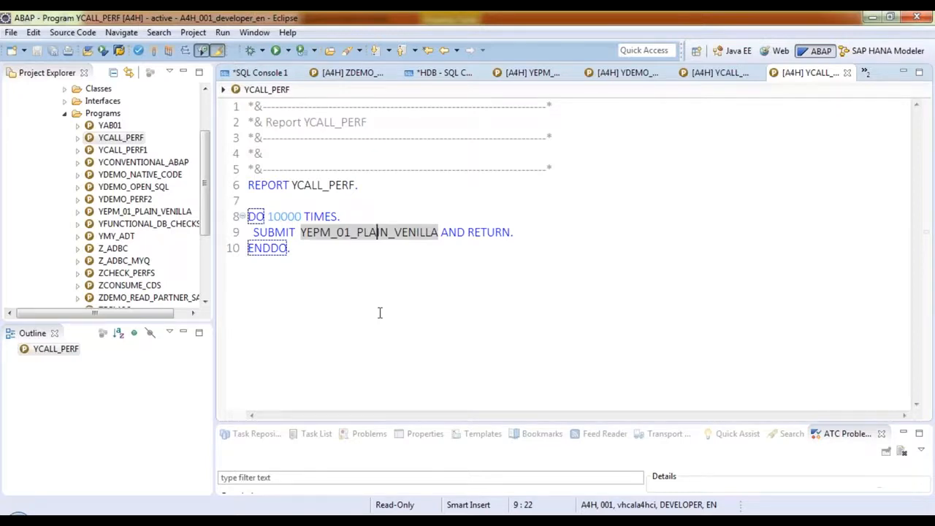
Switch to PowerPoint, review the production load figures on slide 37 and return to slide 38
key(alt+Tab)
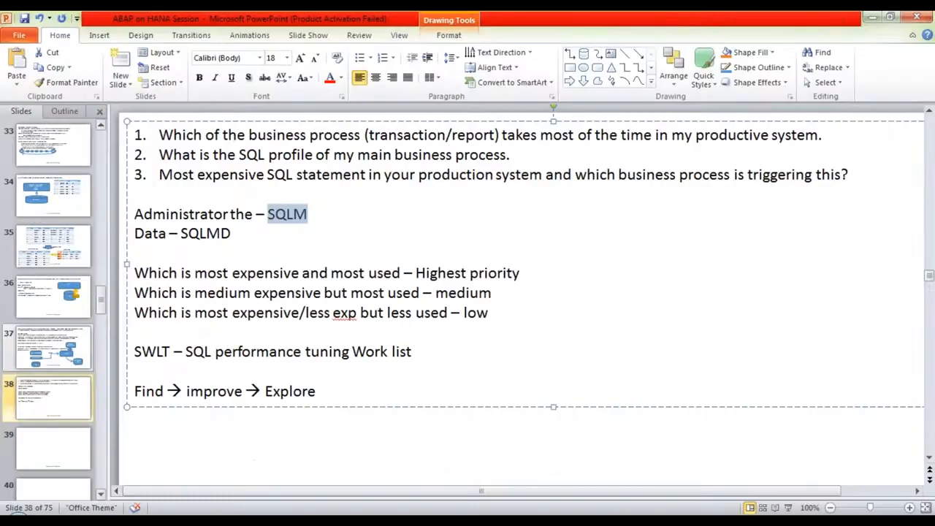
click(49, 348)
drag(133, 371, 710, 373)
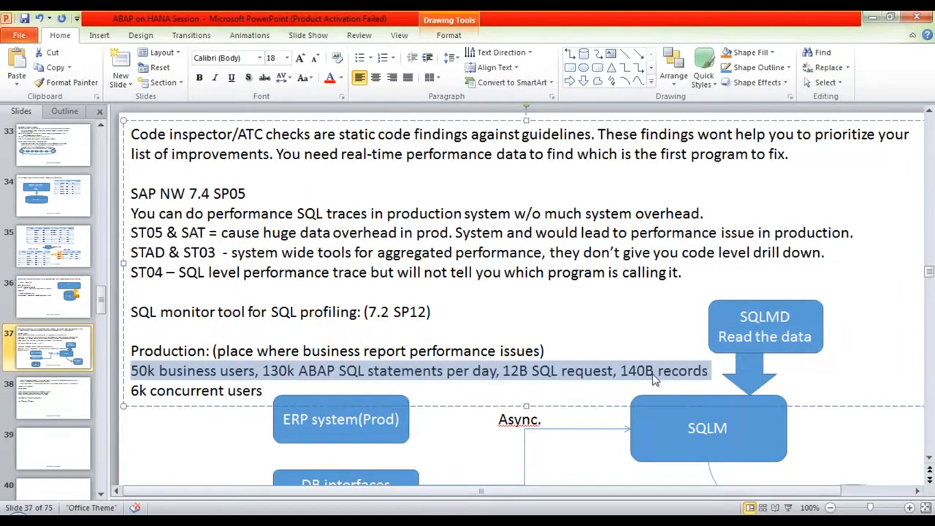
click(140, 391)
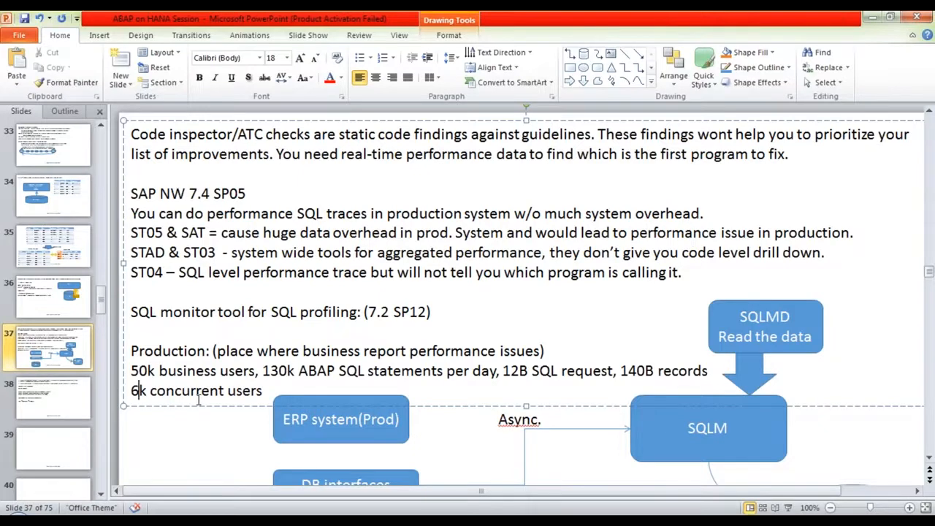
click(53, 398)
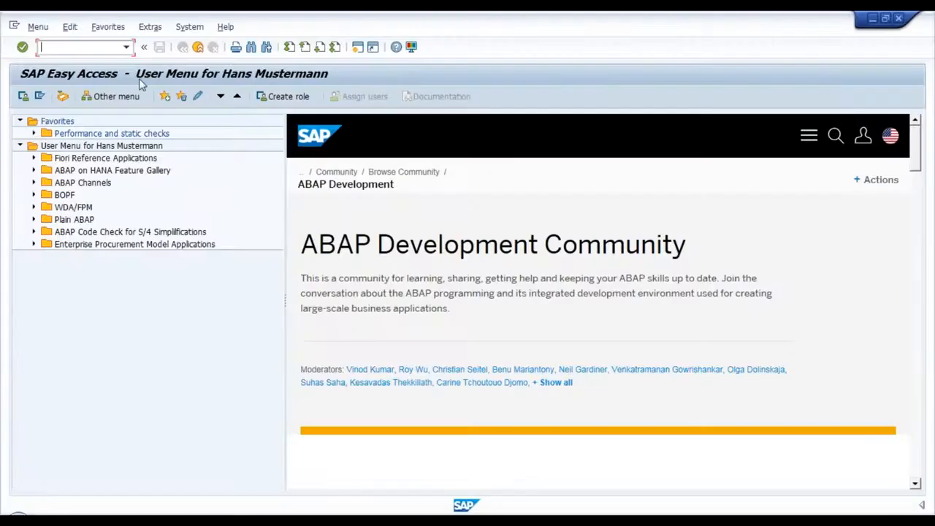
Run transaction SQLM in SAP GUI and open the display of the collected SQL Monitor data
text(SQLM)
key(Return)
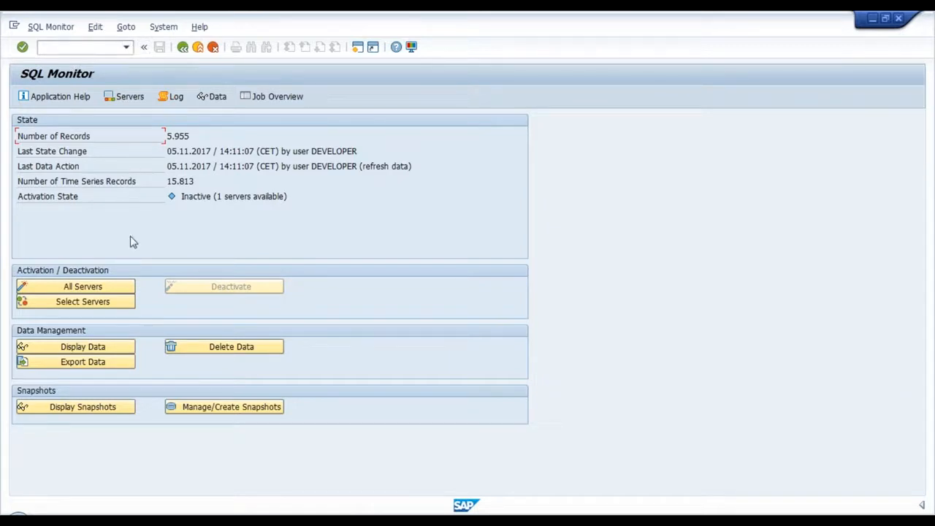
click(94, 351)
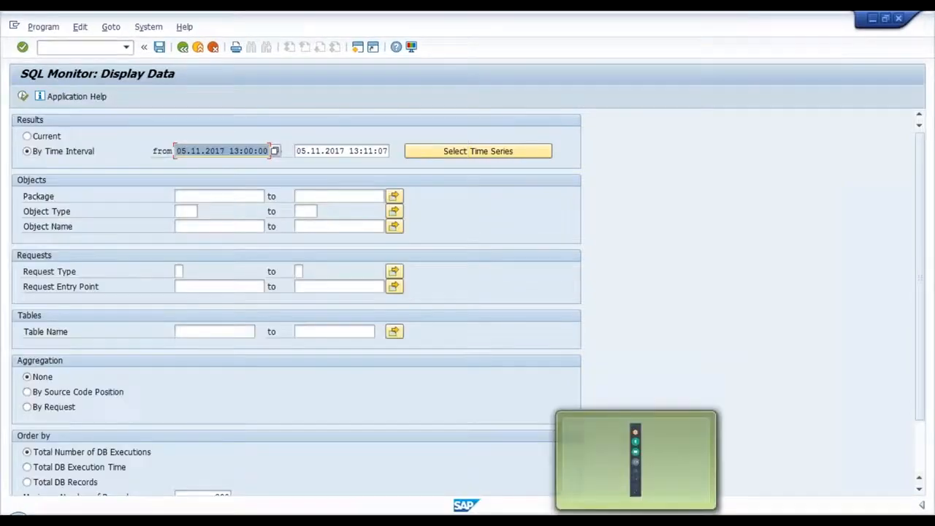
Switch to PowerPoint and draw a wide rounded rectangle labelled "SQL statement" on blank slide 39
click(683, 479)
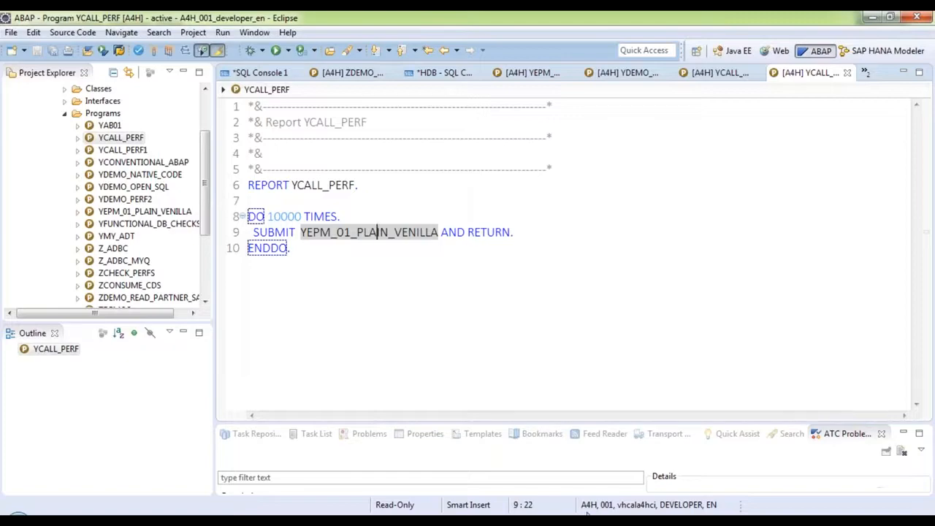
key(alt+Tab)
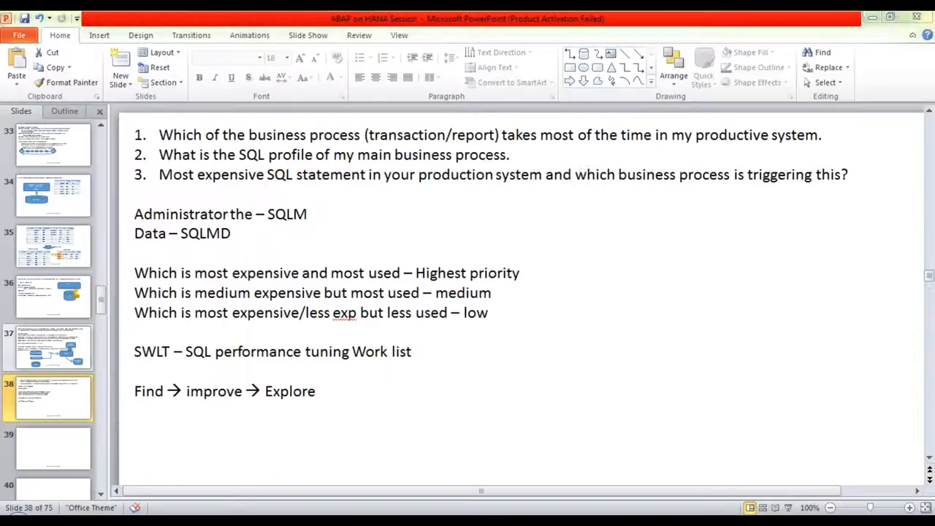
click(64, 459)
click(596, 67)
drag(568, 221, 791, 257)
text(Sql)
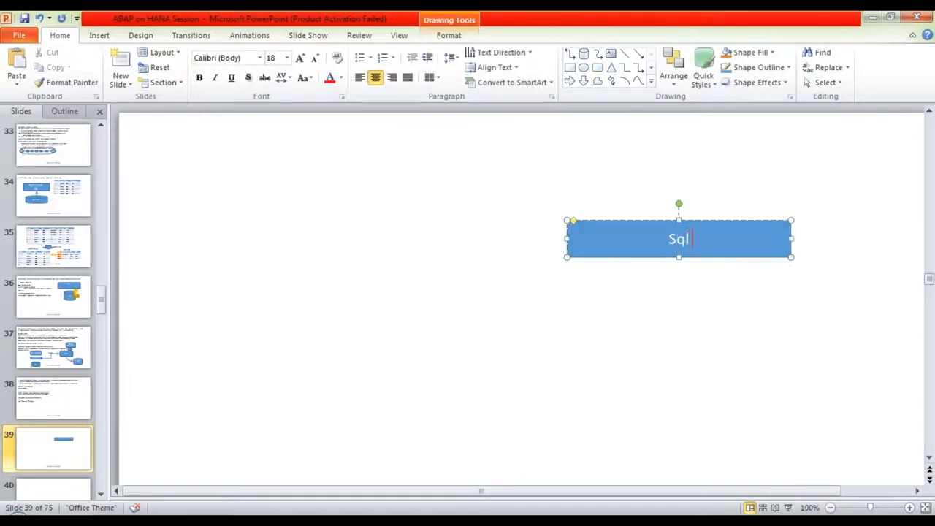
key(BackSpace)
key(BackSpace)
text(QL statement)
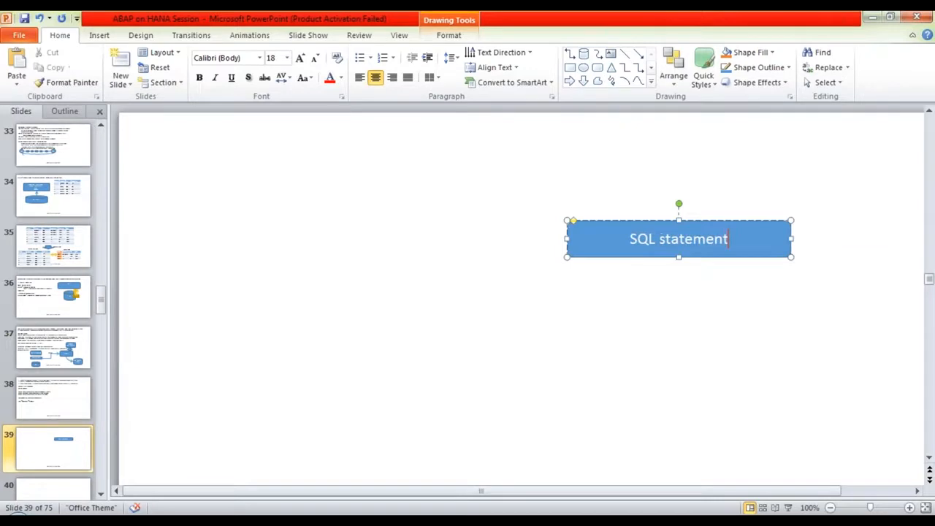
Move the "SQL statement" box toward the slide's centre and stretch it to about three times its height
drag(770, 257, 688, 257)
click(614, 280)
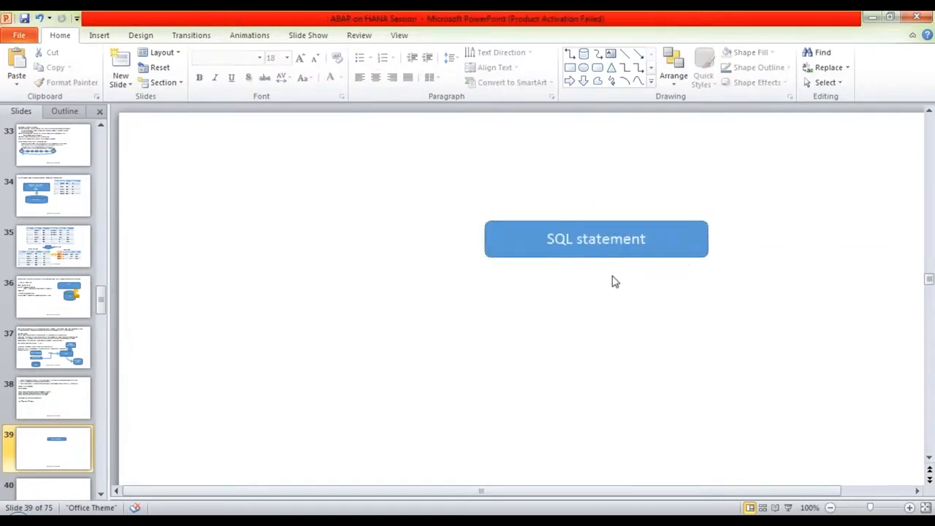
click(647, 245)
drag(596, 257, 596, 339)
Add the lines "SELECT ..." and "END" below "SQL statement" in the box, separated by blank lines
click(647, 281)
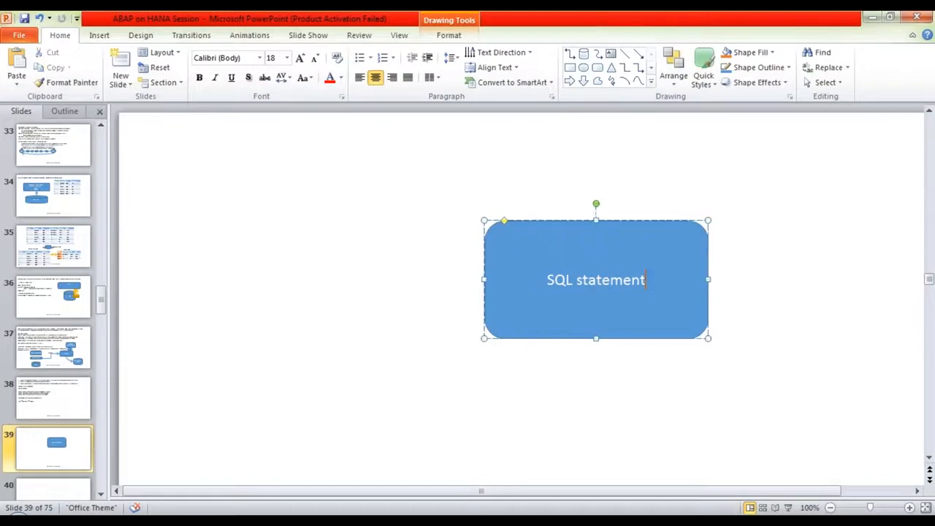
key(Return)
key(Return)
text(SE)
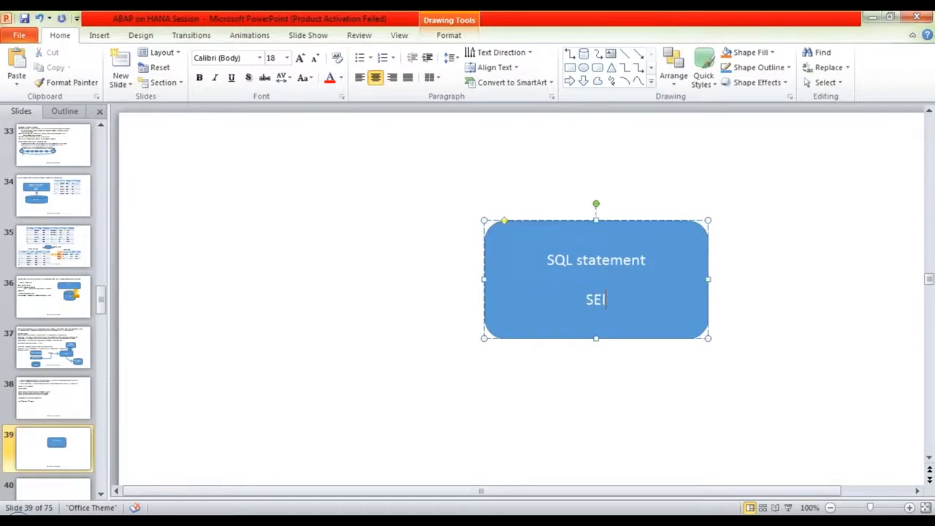
text(LECT ...)
key(Return)
key(Return)
key(Return)
text(END)
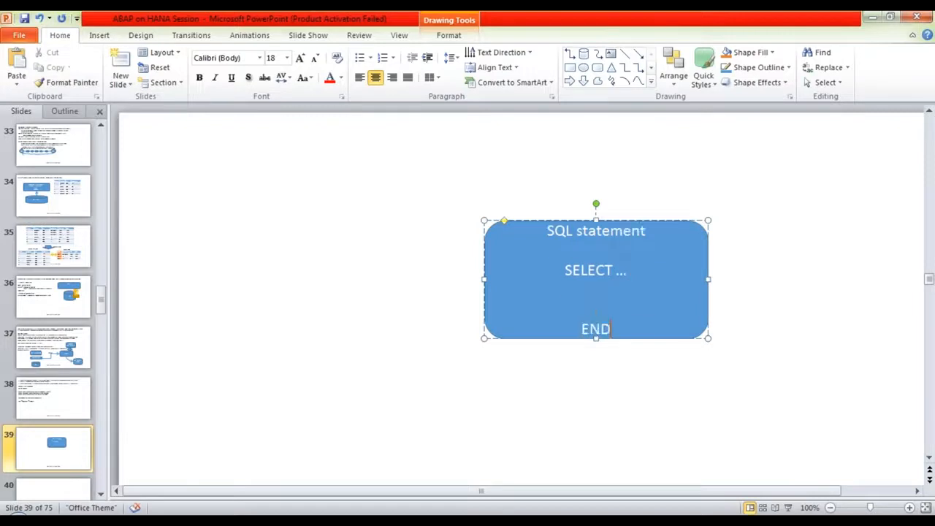
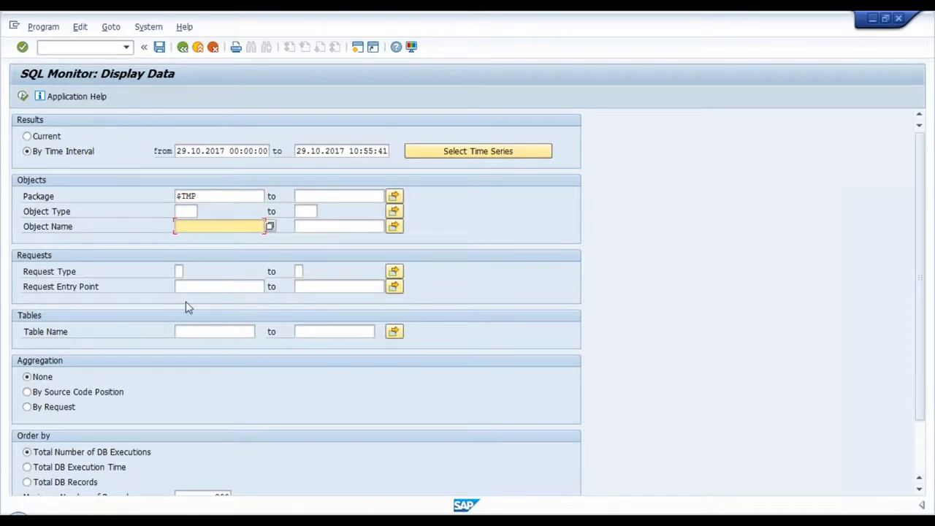
Review the request types available for filtering the SQL Monitor data, including Submit Report and Batch Job, without applying one
click(181, 273)
click(189, 272)
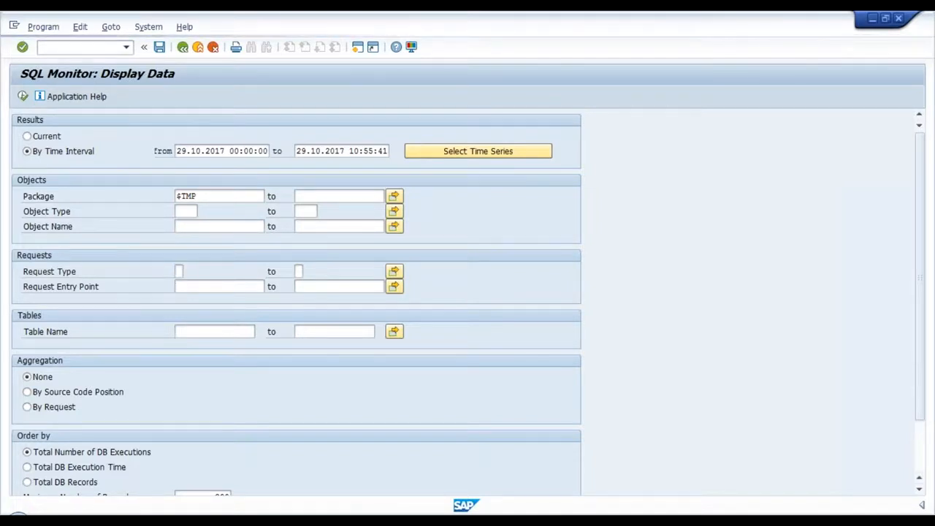
key(Down)
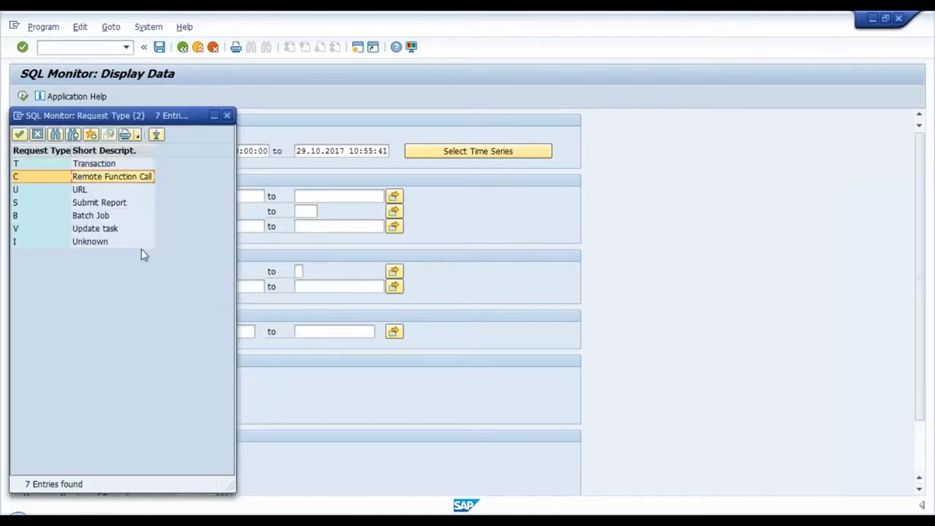
click(126, 205)
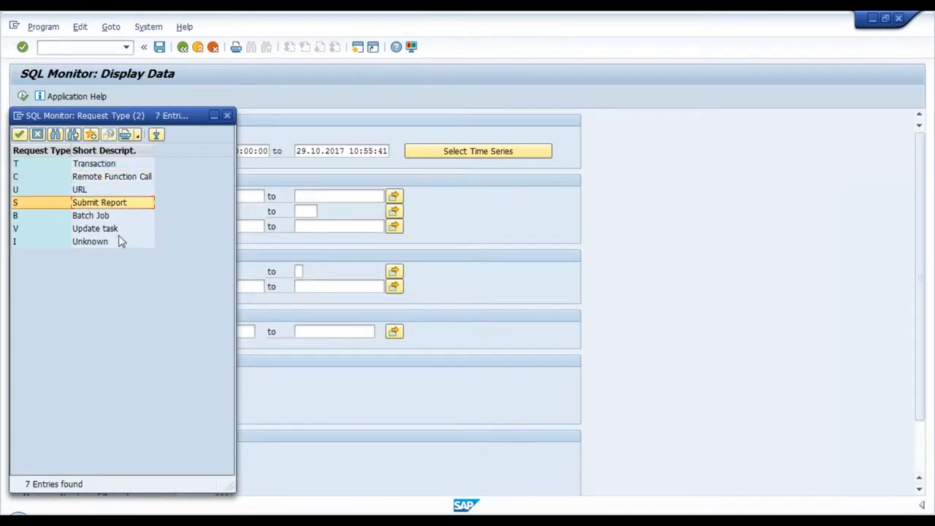
click(124, 229)
click(124, 218)
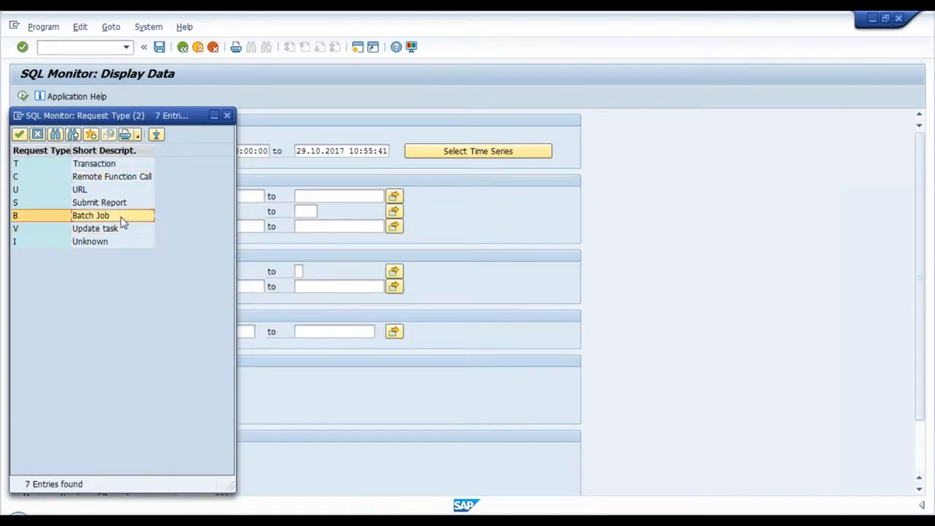
click(227, 117)
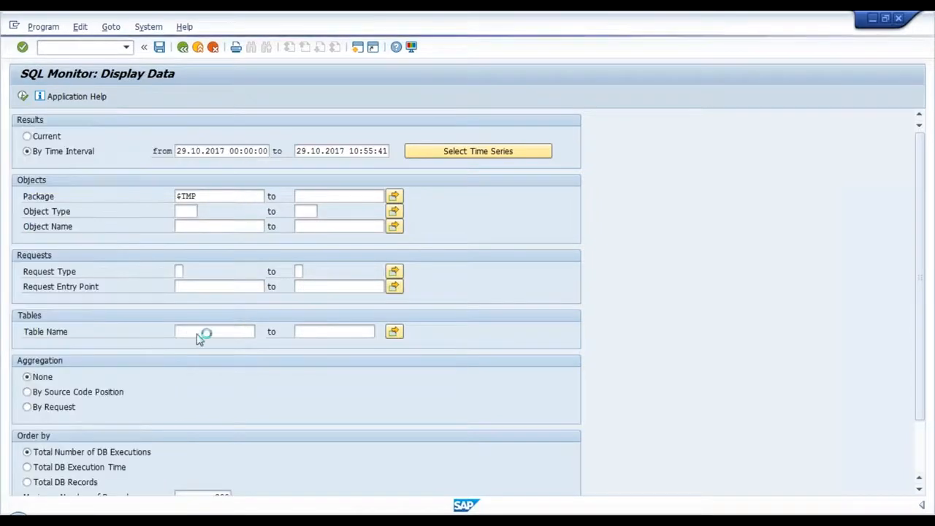
Go through the request and table name filters and try the By Source Code Position and By Request aggregations
click(179, 271)
click(198, 284)
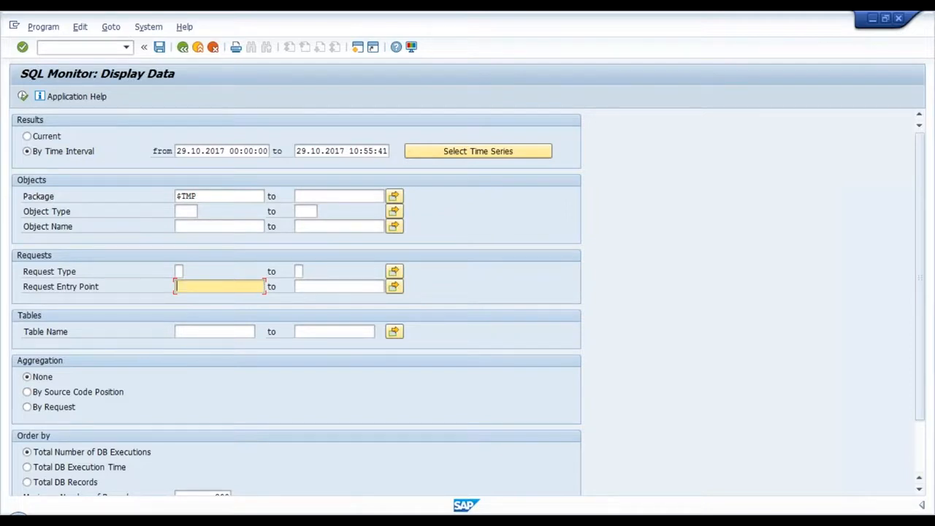
click(185, 335)
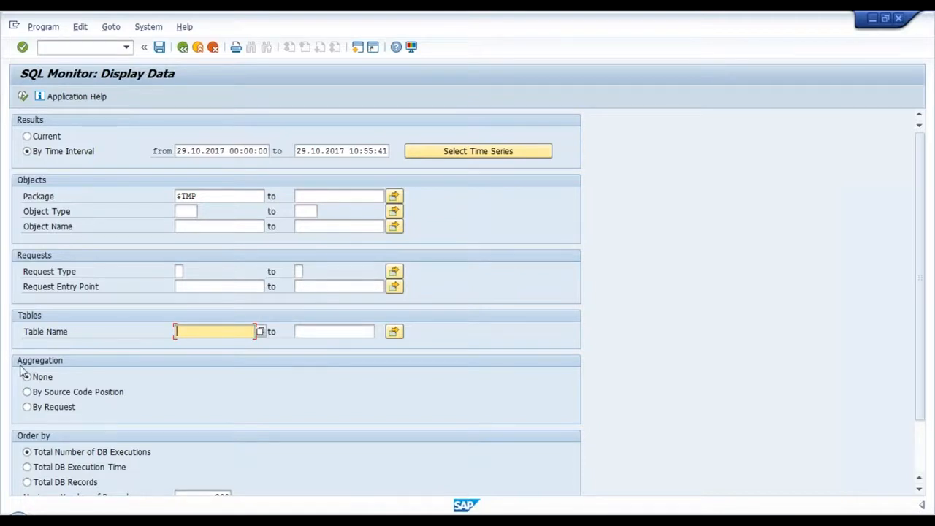
click(48, 395)
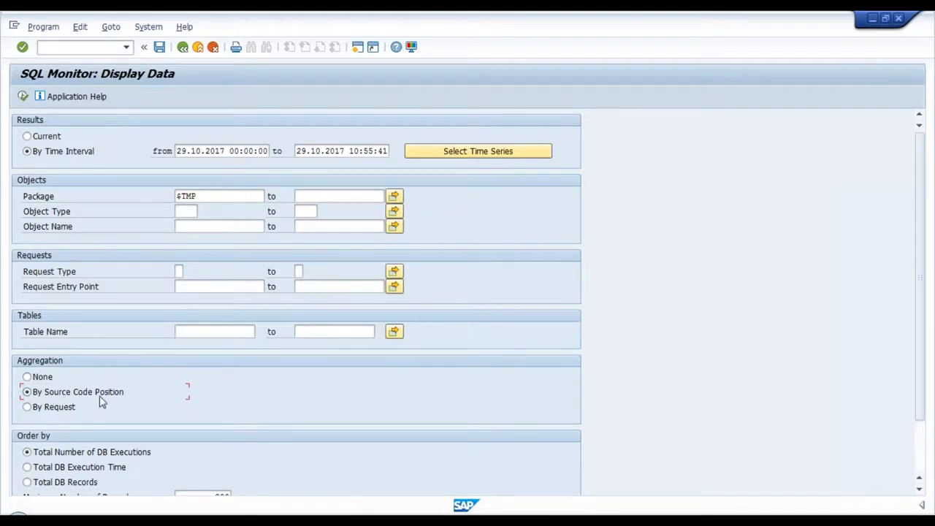
click(64, 409)
Switch to PowerPoint and review the entry points calling the SQL statement in the slide 39 diagram
click(491, 522)
click(398, 159)
click(266, 222)
click(265, 279)
click(219, 366)
click(302, 143)
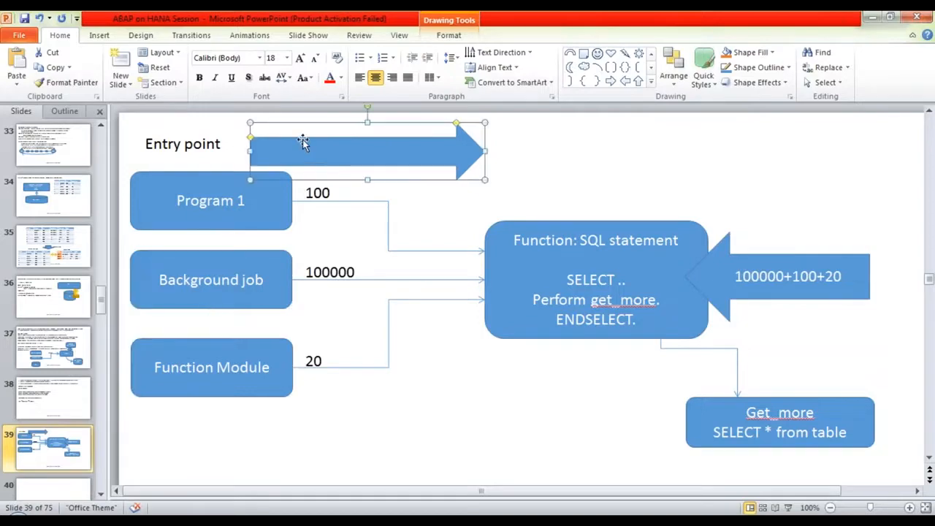
Set the SQL Monitor aggregation to By Source Code Position, checking it against the SQL statement box in the PowerPoint diagram
click(292, 521)
click(72, 392)
click(294, 522)
click(632, 279)
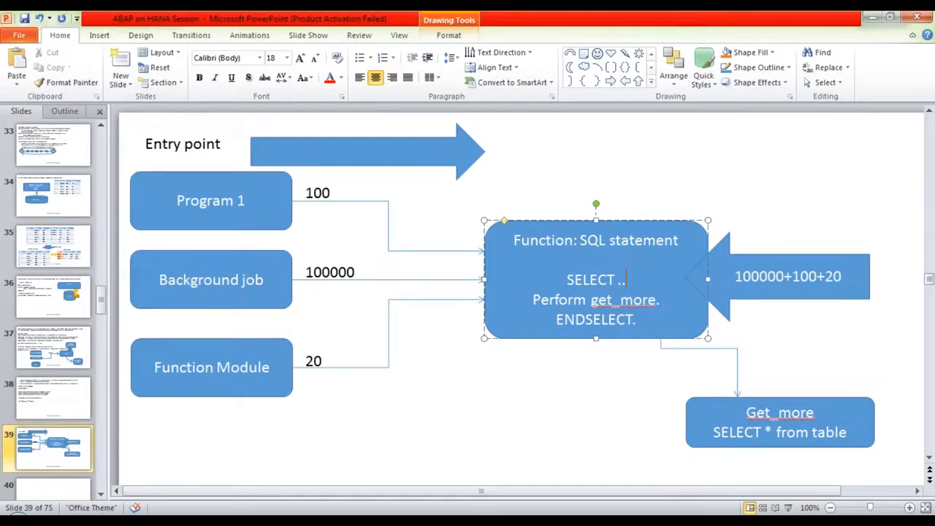
click(309, 511)
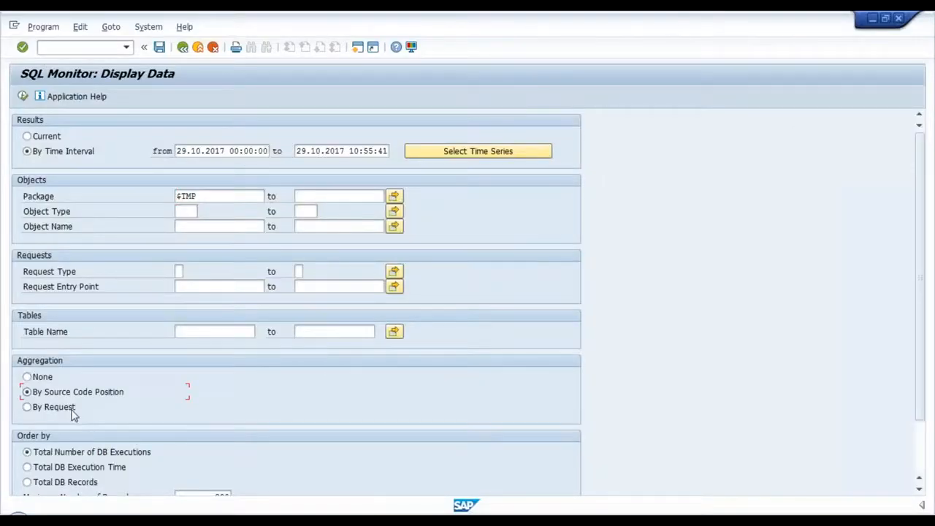
click(71, 411)
click(100, 396)
scroll(146, 459, down, 2)
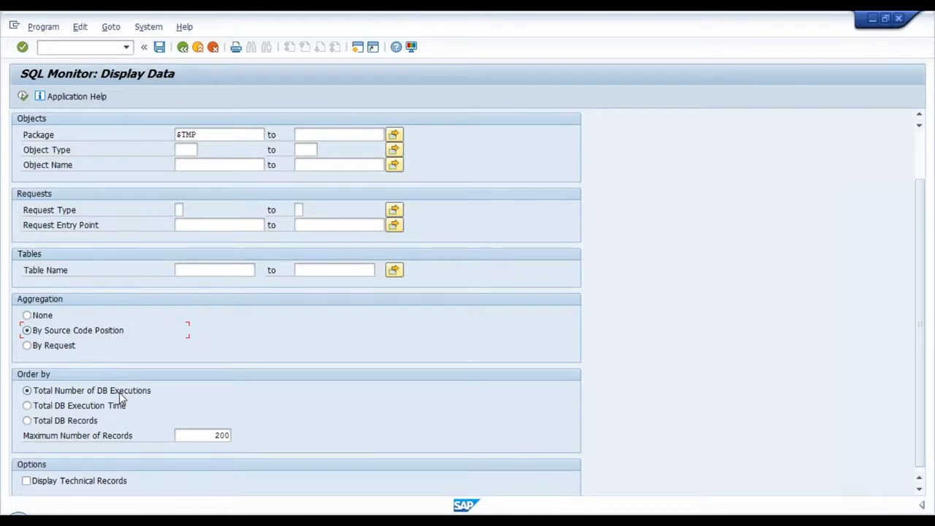
Limit the maximum number of records to 10 and run the SQL Monitor data display
click(186, 438)
drag(187, 438, 235, 436)
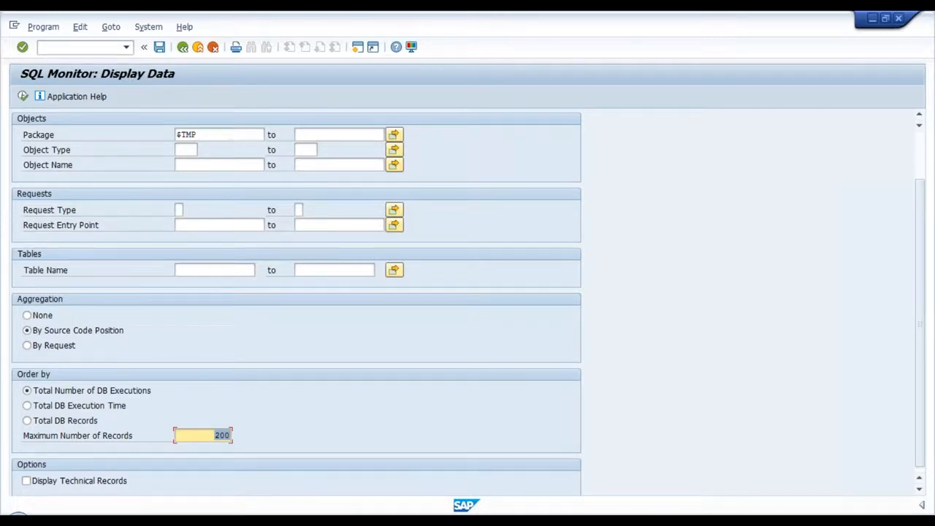
text(10)
scroll(157, 279, up, 2)
drag(204, 188, 144, 214)
click(144, 214)
click(23, 96)
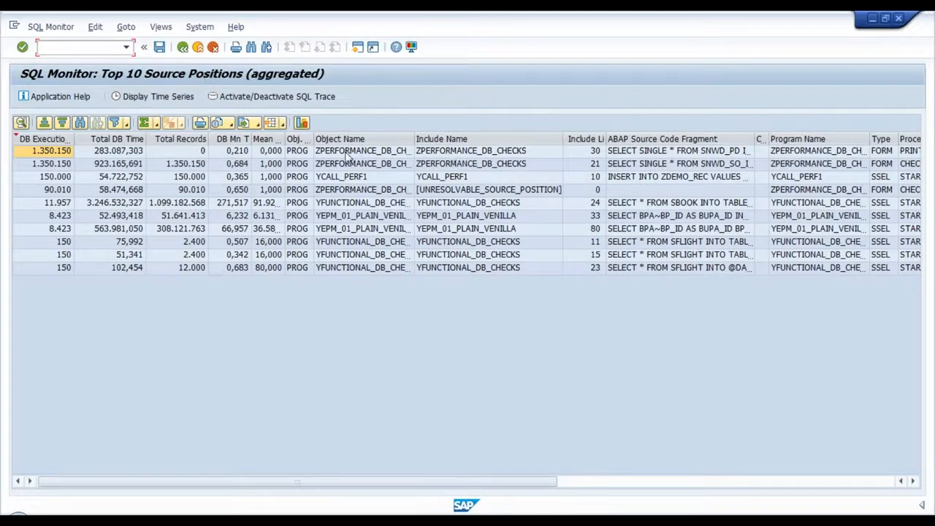
Widen the Object Name, DB Executions and DB Mean Time columns and review the first entry's execution figures
drag(414, 138, 476, 139)
click(420, 153)
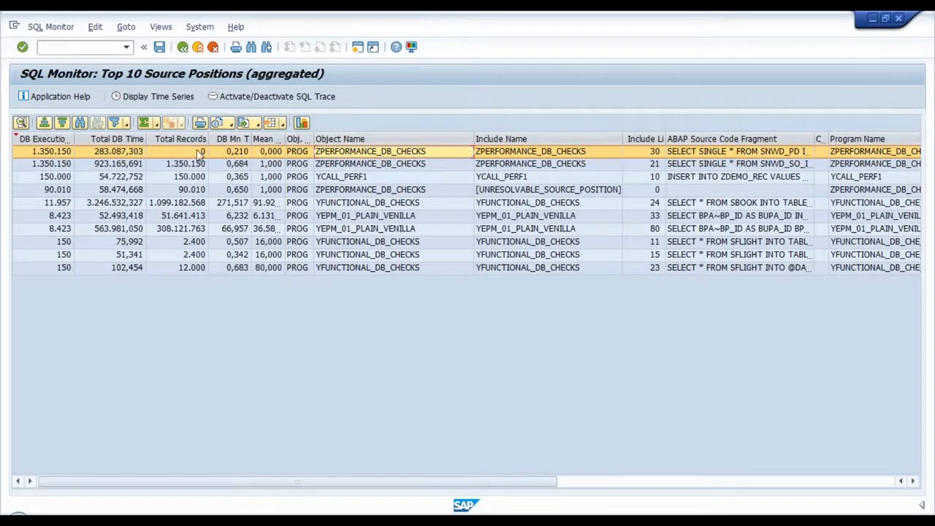
click(113, 154)
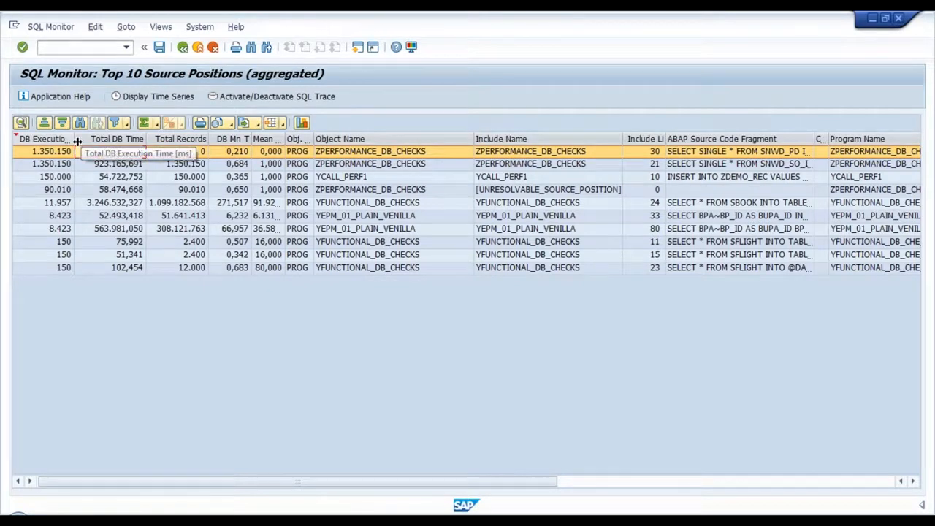
double_click(76, 141)
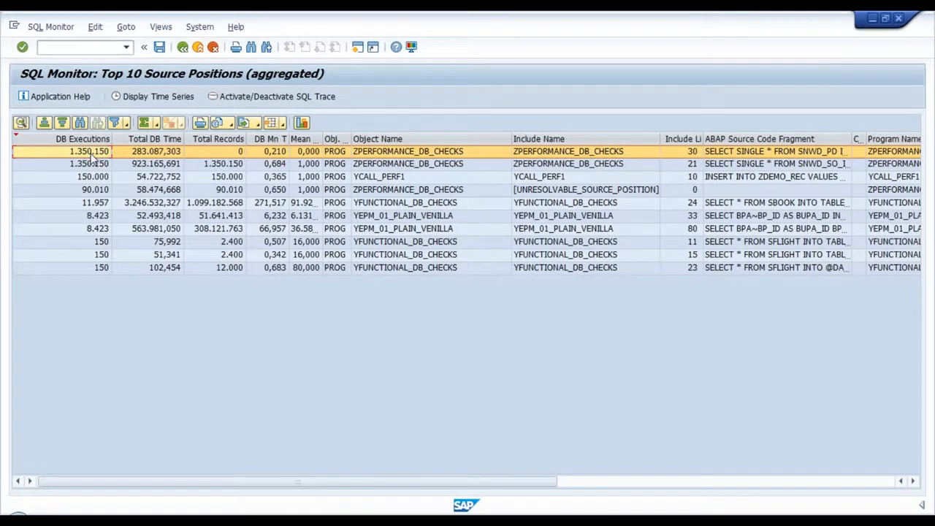
click(150, 154)
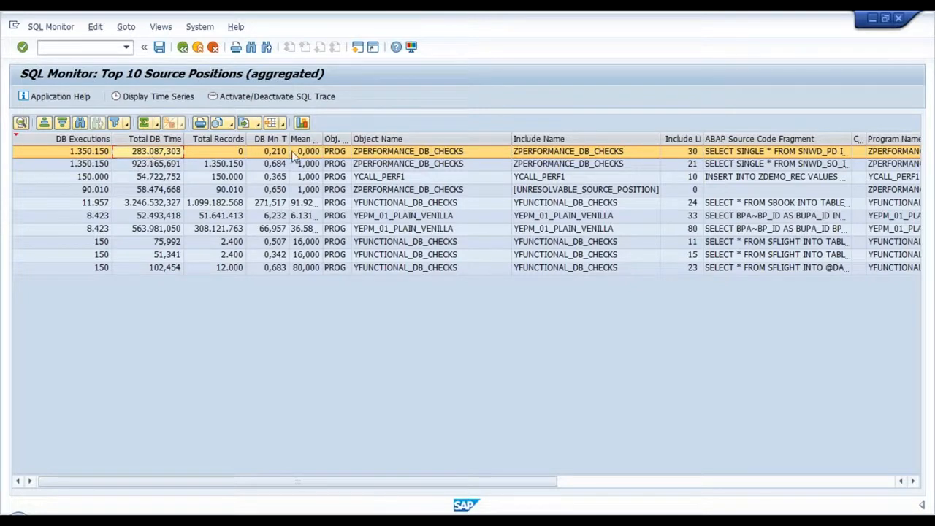
double_click(288, 138)
click(292, 153)
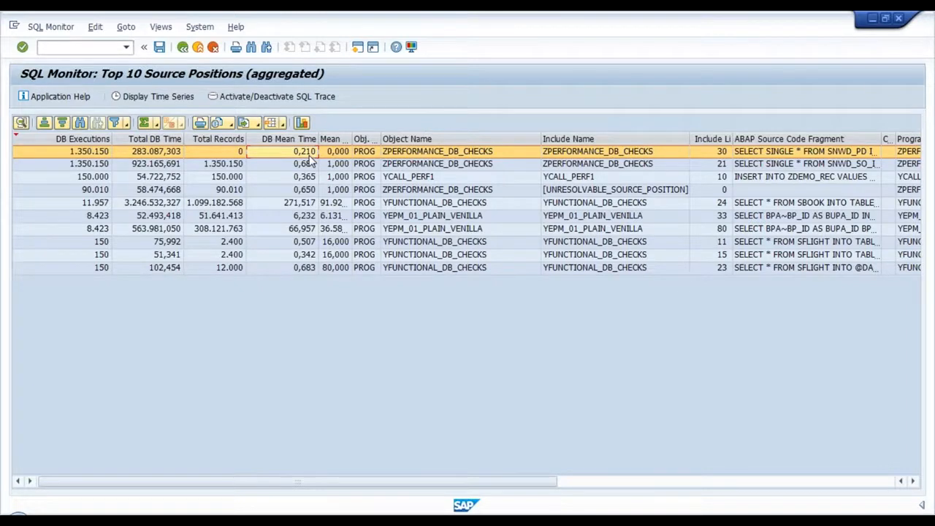
click(169, 155)
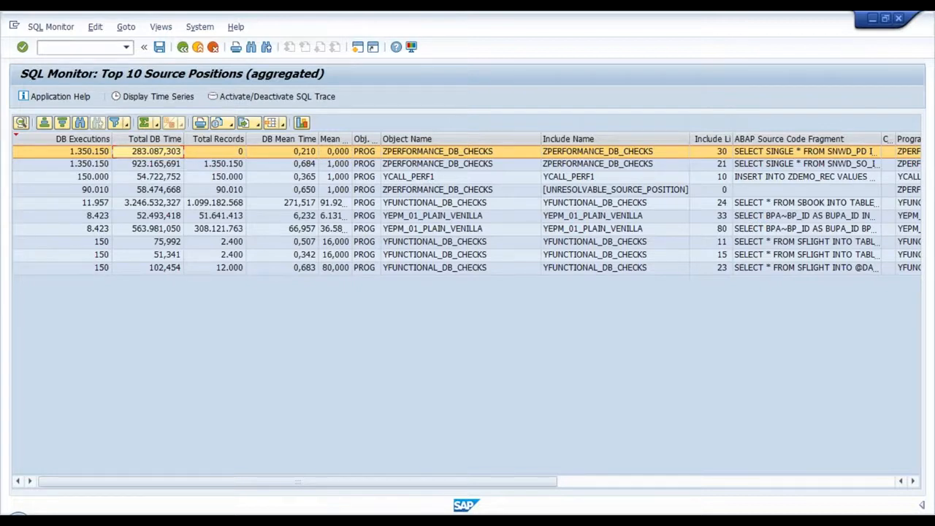
Sort the source positions by Total DB Time in descending order and widen the Mean DB Records column
click(175, 140)
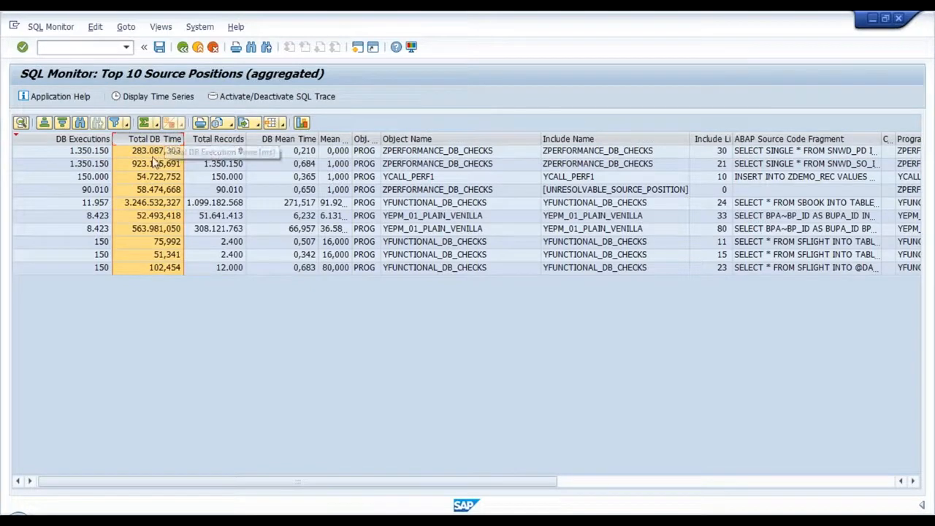
click(62, 122)
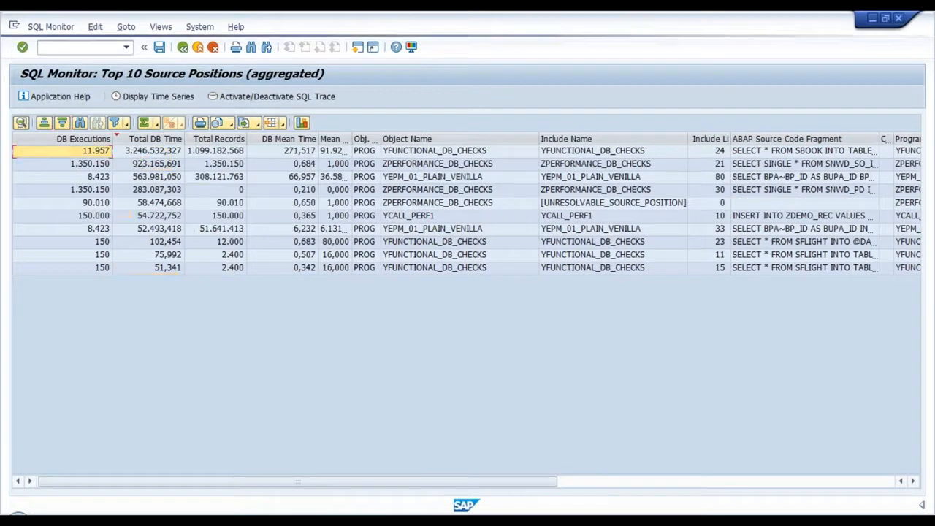
click(146, 152)
click(476, 154)
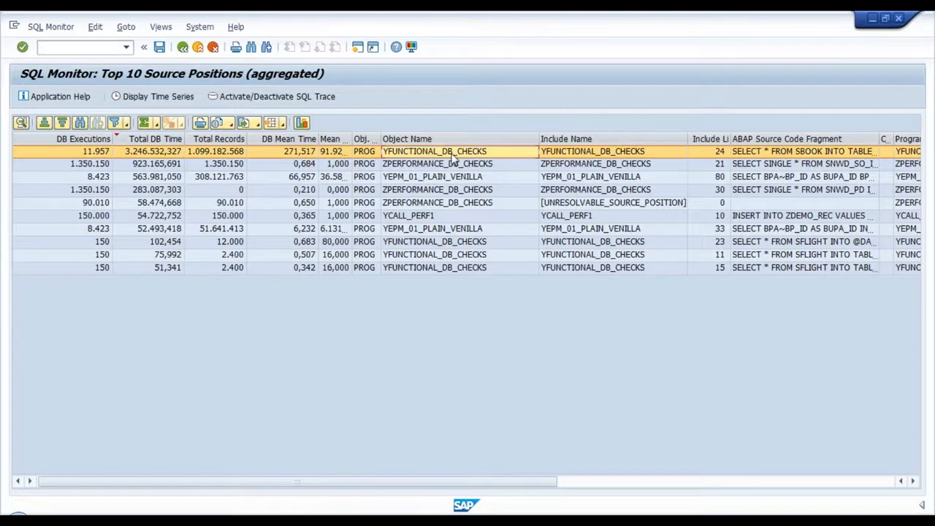
drag(353, 139, 391, 139)
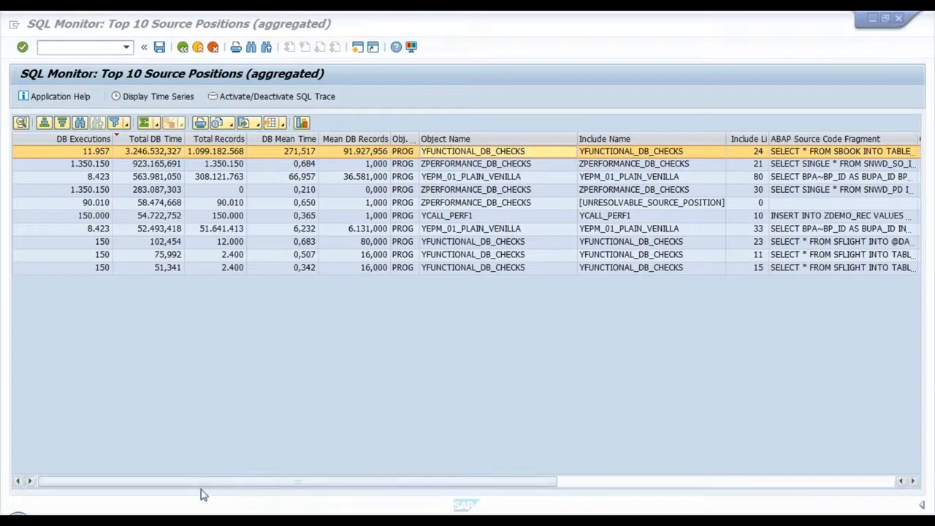
Compare the executions, total time, records and mean values of the SELECT on SBOOK with the ZPERFORMANCE_DB_CHECKS statement at line 21
click(224, 153)
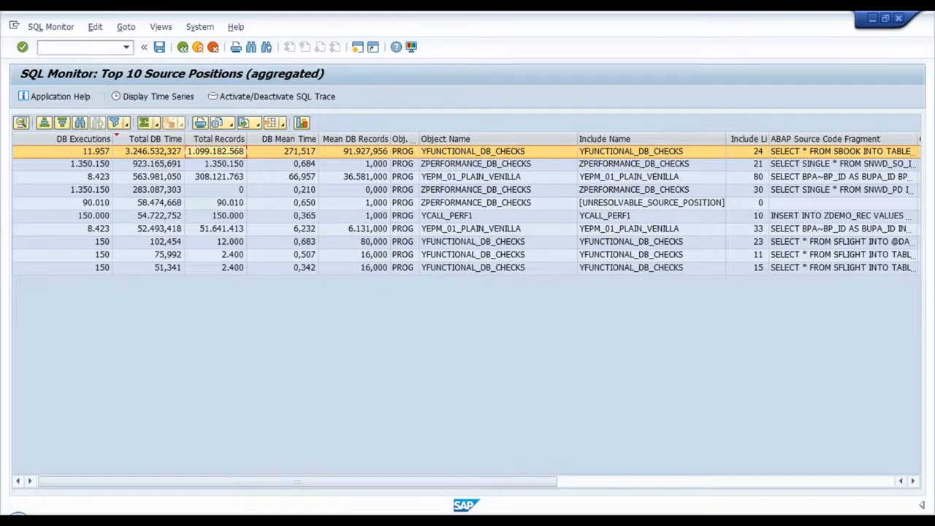
click(158, 152)
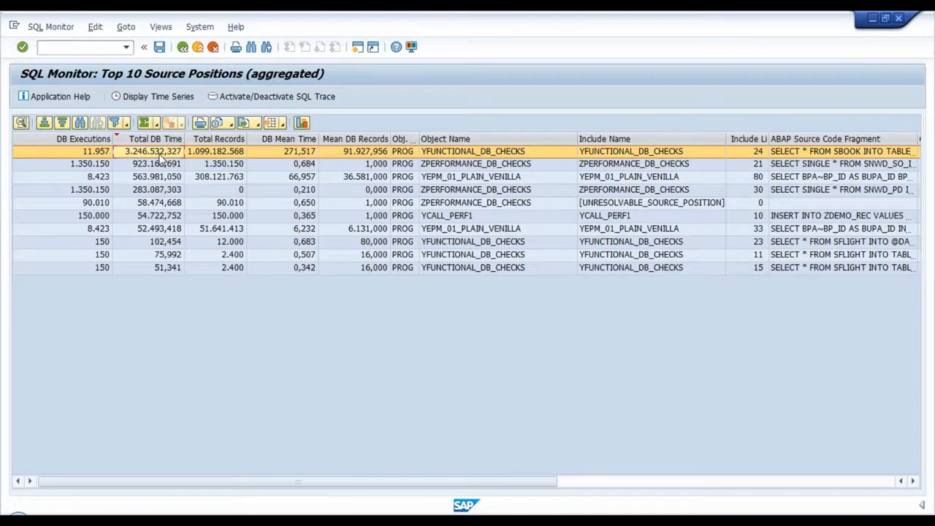
click(86, 154)
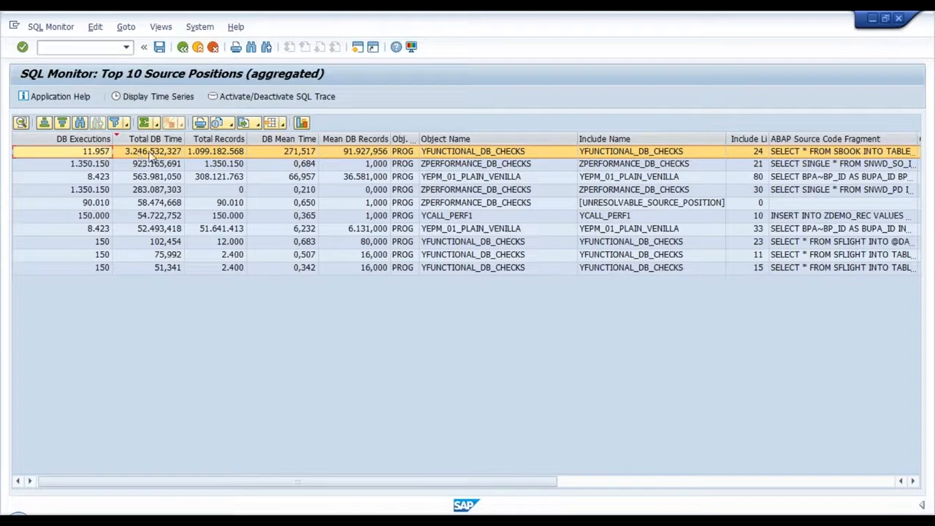
click(208, 155)
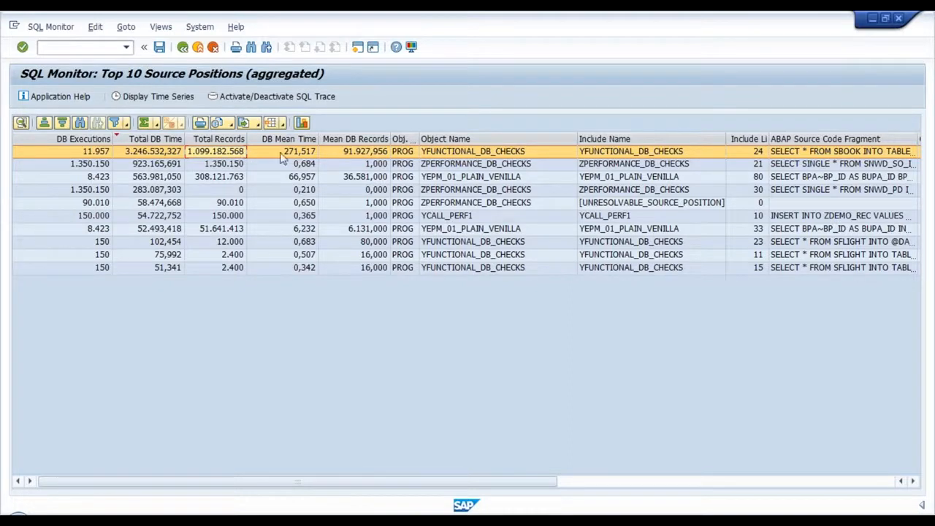
click(282, 155)
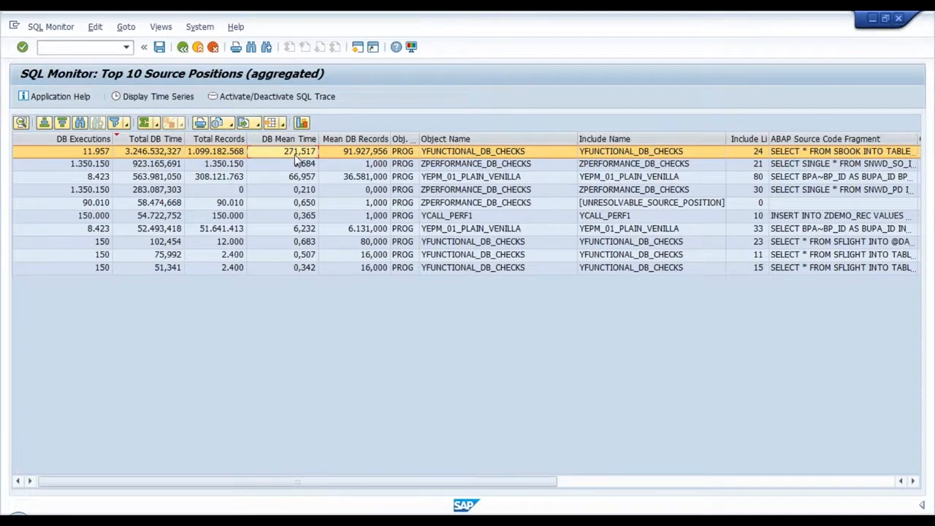
click(346, 155)
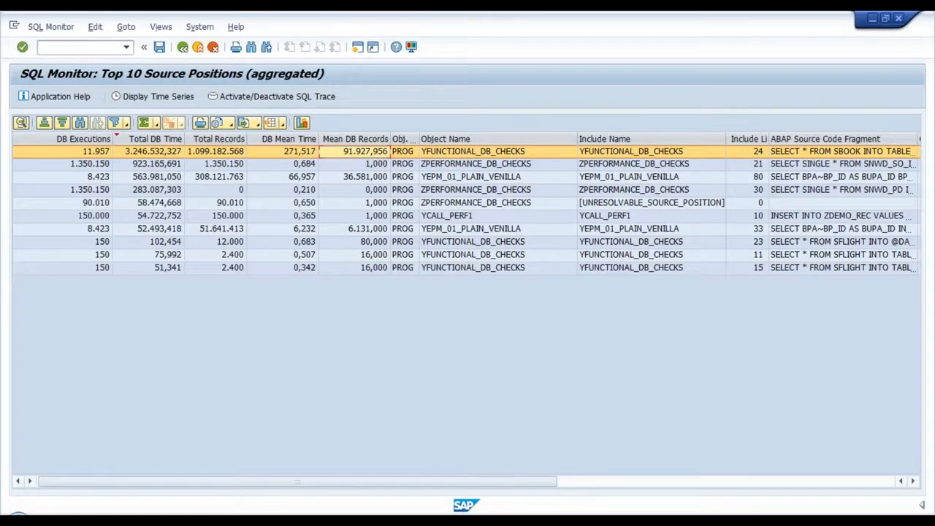
click(296, 153)
click(349, 154)
click(291, 156)
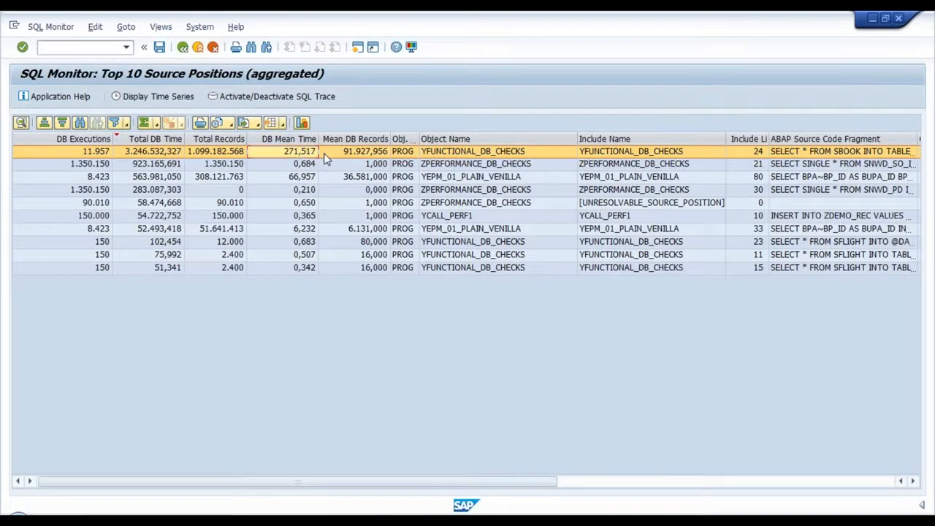
click(168, 153)
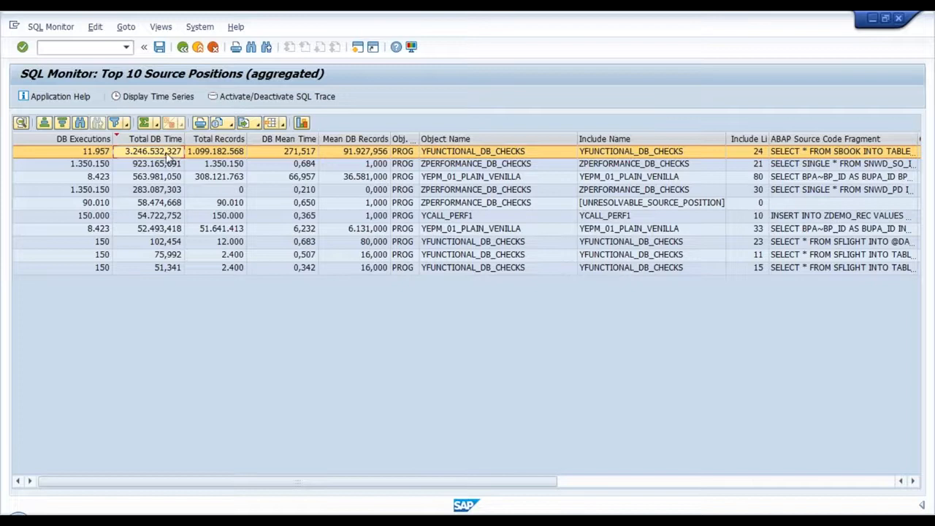
click(212, 165)
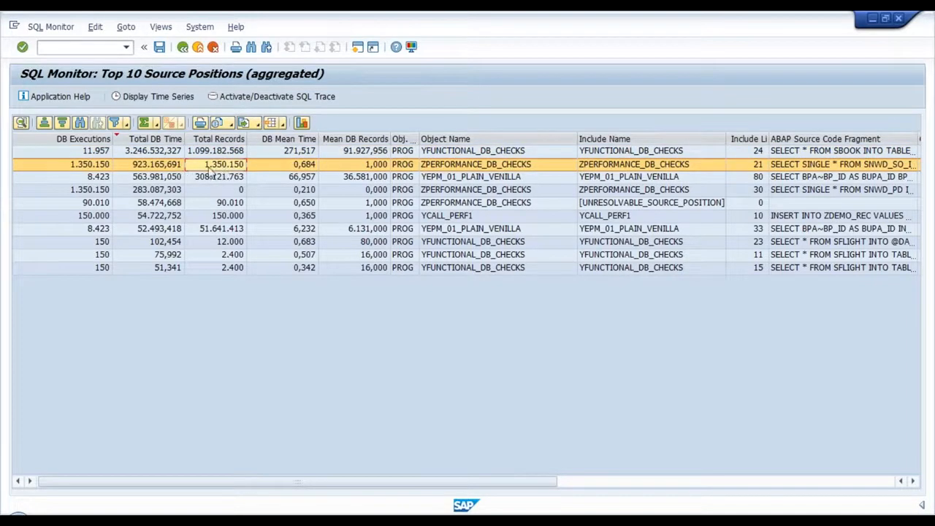
click(296, 165)
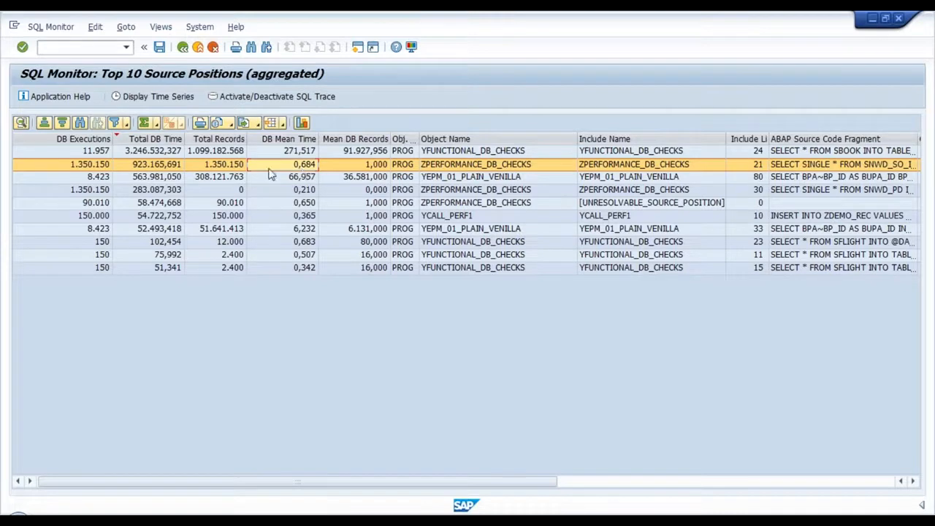
click(168, 167)
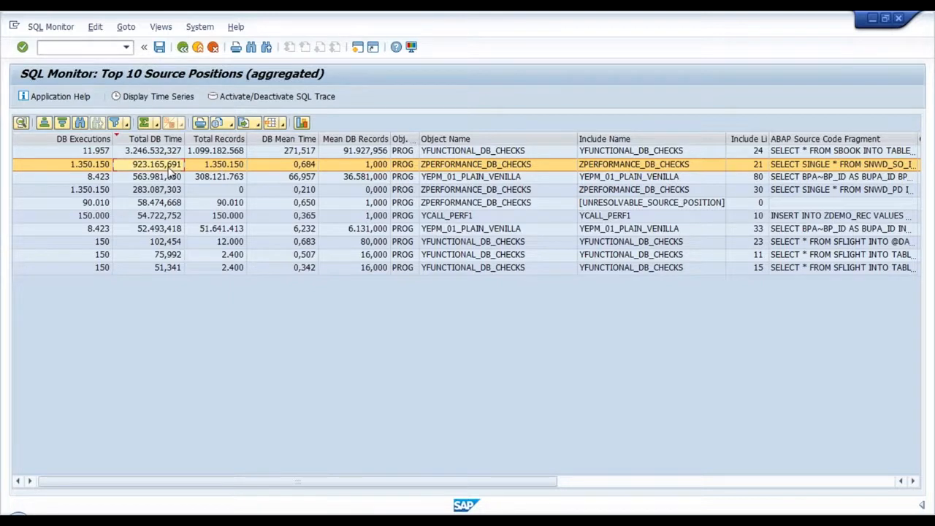
Freeze the columns from DB Executions through DB Mean Time in the results list
drag(87, 139, 267, 139)
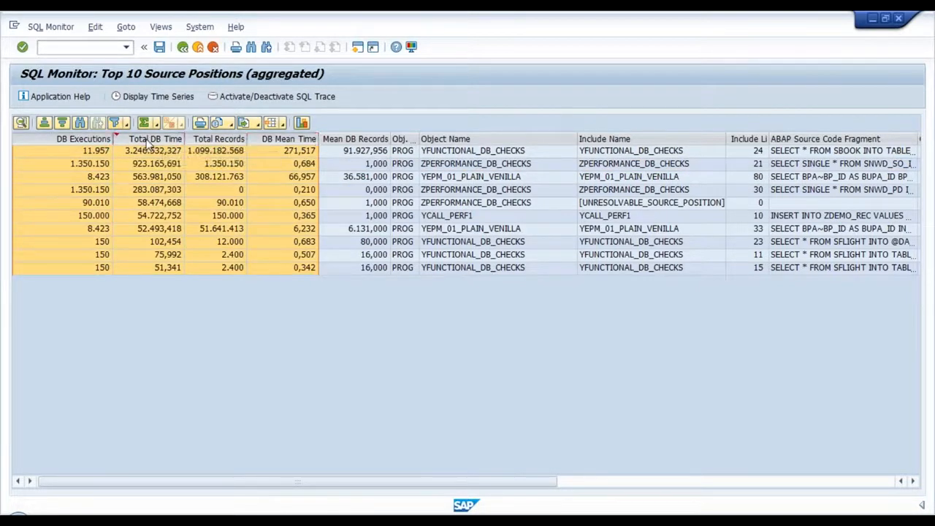
right_click(183, 213)
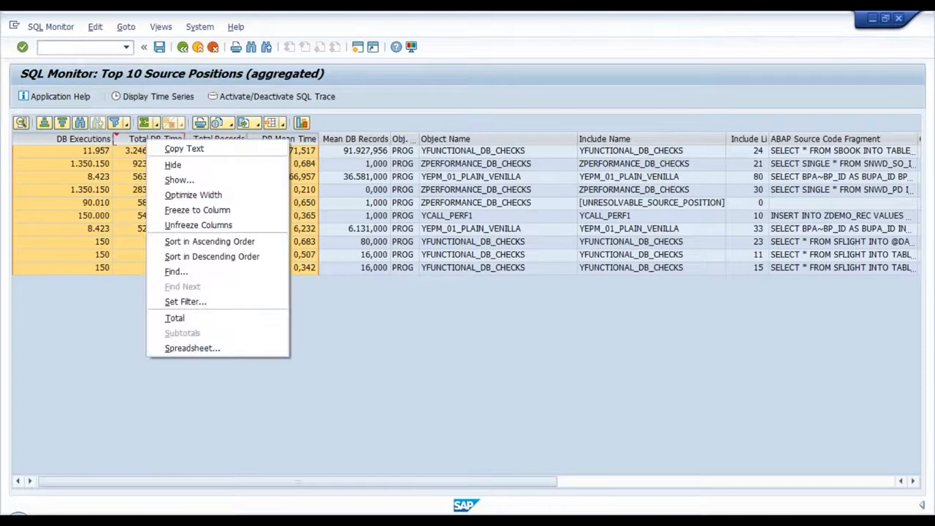
click(194, 211)
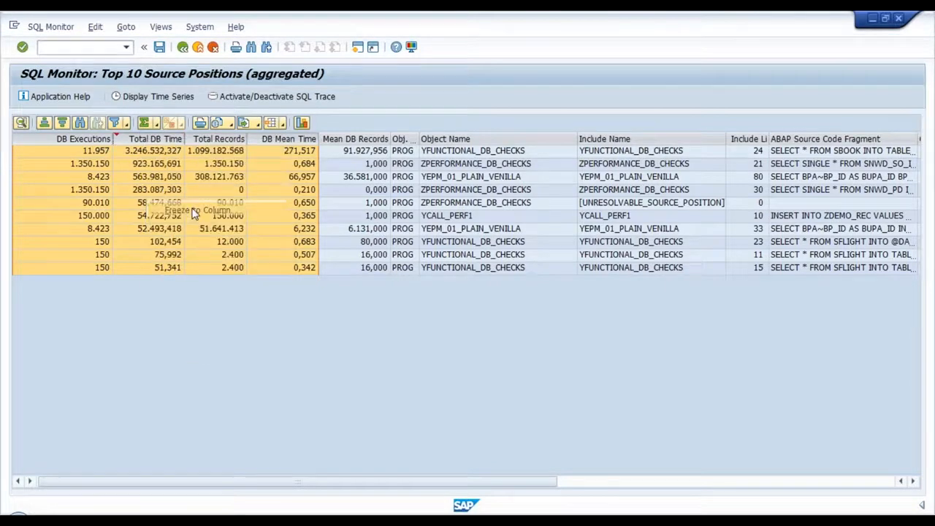
Examine the unfrozen columns of the ZPERFORMANCE_DB_CHECKS line 21 entry, from Mean DB Records through to the record deviation
click(344, 165)
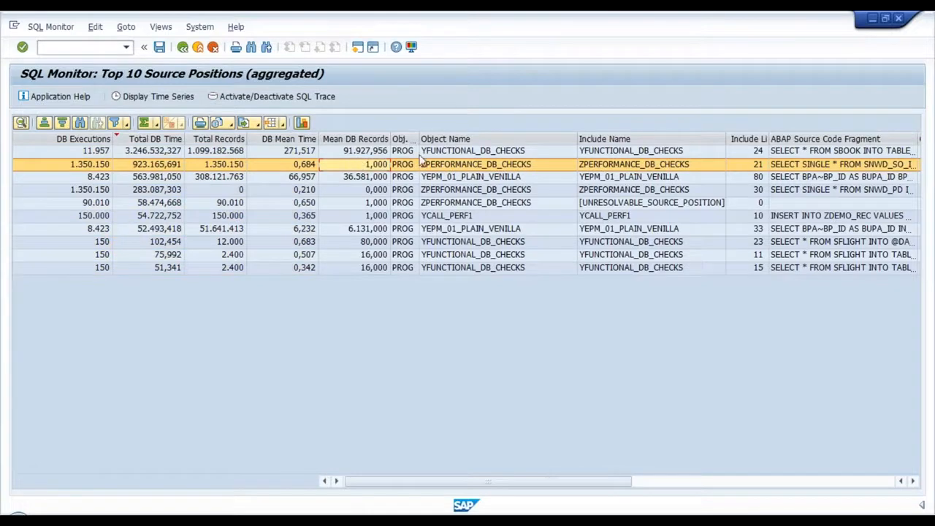
scroll(422, 160, right, 3)
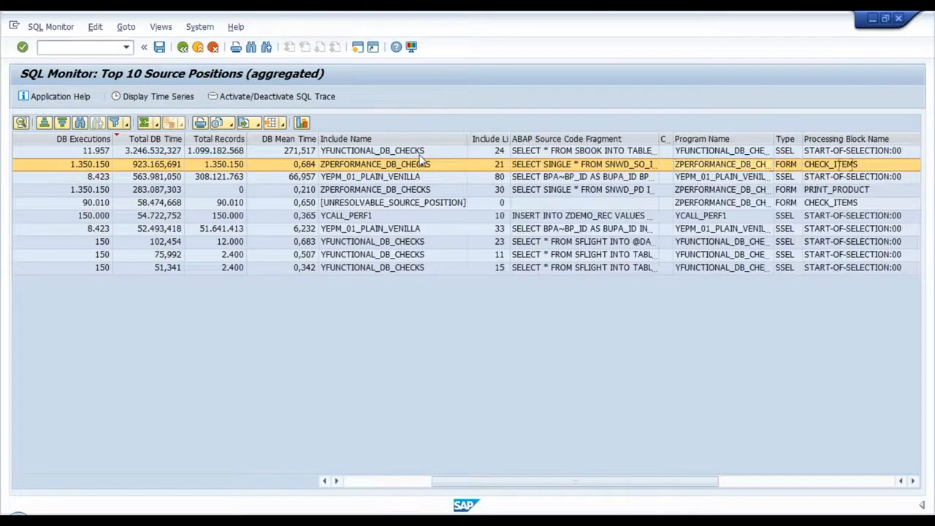
scroll(423, 160, right, 3)
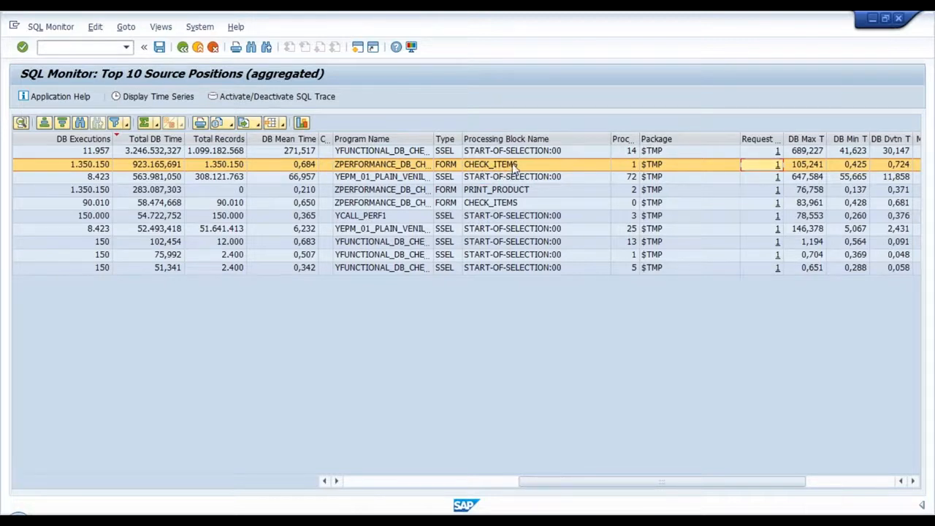
click(441, 170)
click(493, 169)
key(Right)
key(Right)
key(Right)
key(Right)
key(Right)
key(Right)
key(Right)
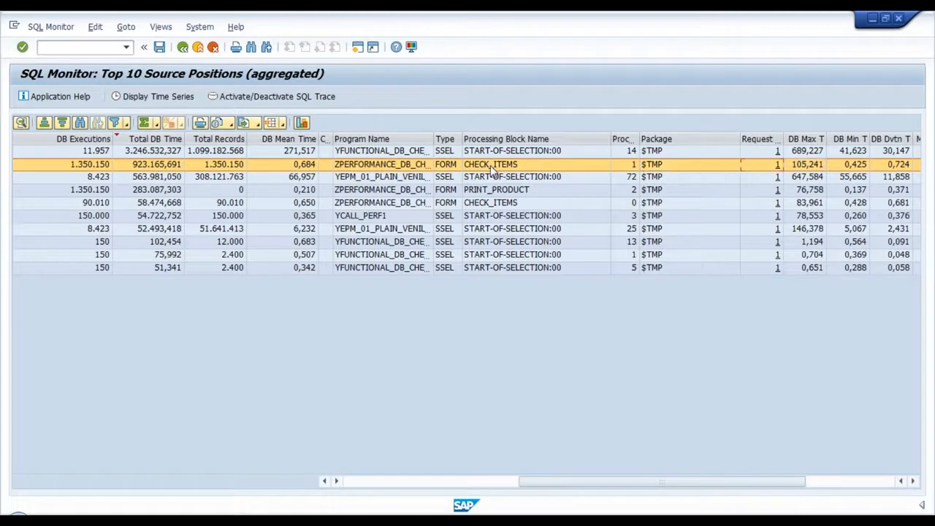
key(Right)
key(Right)
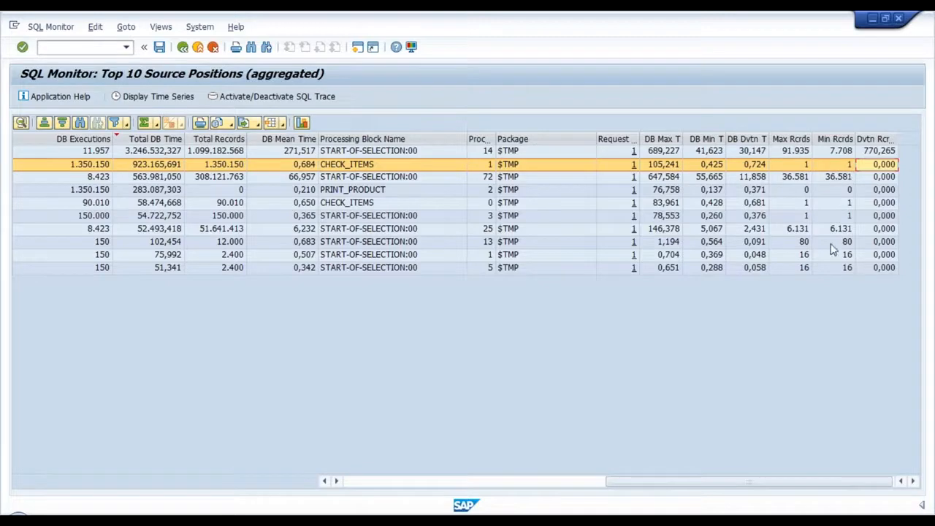
Go back from the CHECK_ITEMS processing block to the object columns and review that entry again through to its minimum, maximum and deviation figures
click(450, 169)
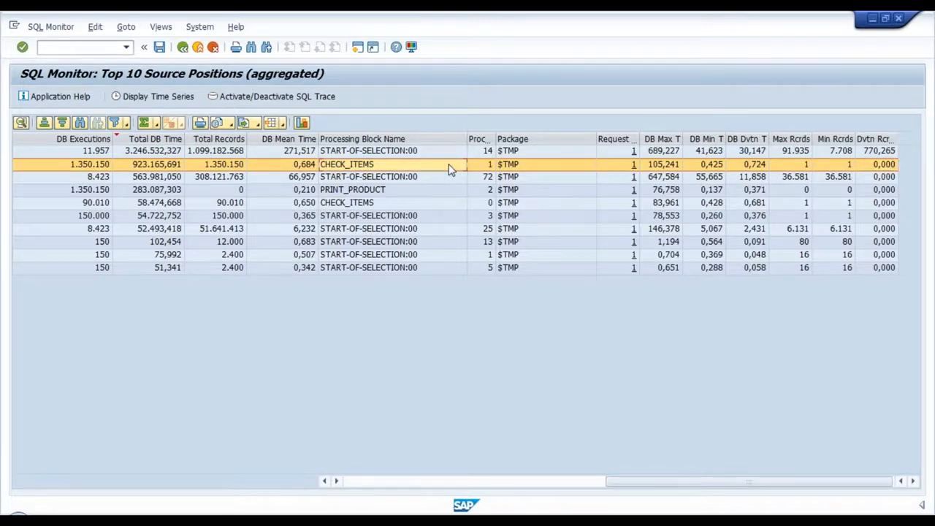
key(Left)
key(Left)
key(Left)
key(Left)
key(Left)
key(Left)
key(Left)
key(Left)
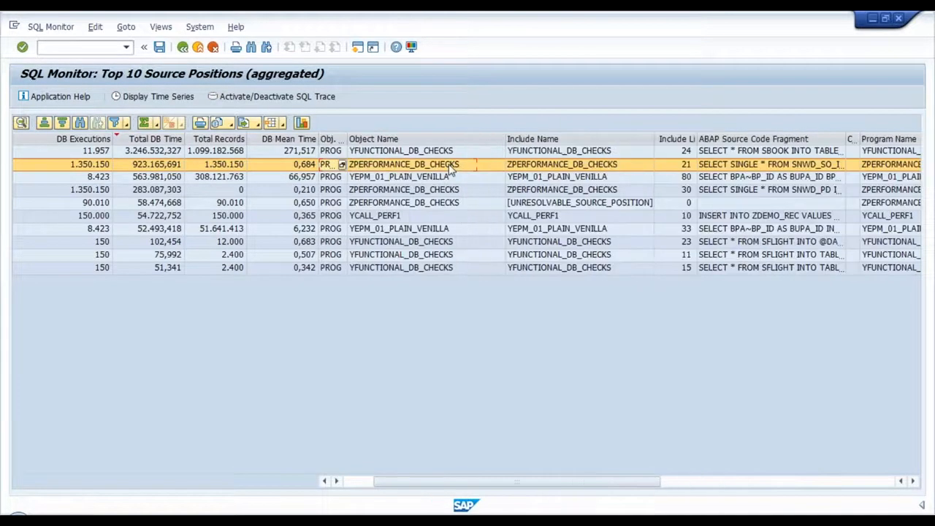
key(Left)
key(Left)
key(Left)
key(Left)
key(Right)
key(Right)
key(Right)
key(Right)
key(Right)
key(Right)
key(Right)
key(Right)
key(Right)
key(Right)
key(Right)
key(Right)
key(Right)
key(Right)
key(Right)
key(Right)
key(Right)
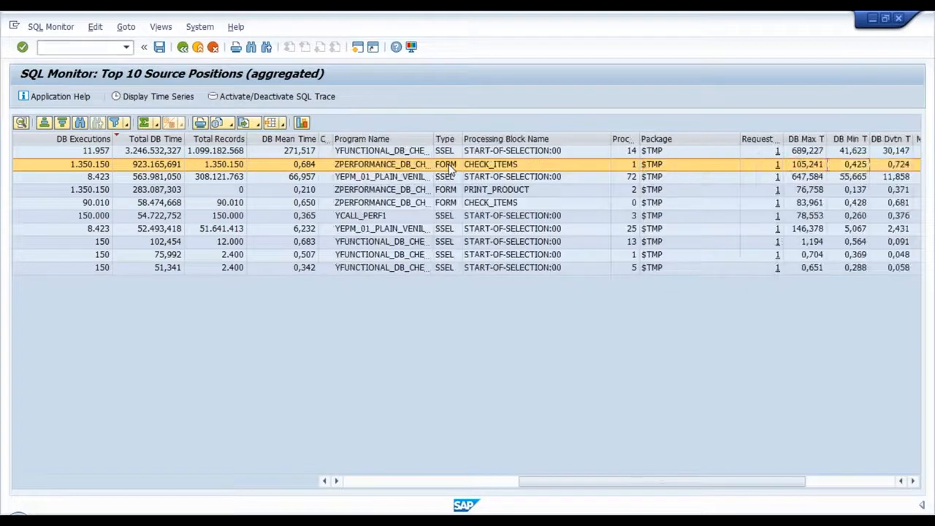
key(Right)
key(Right)
key(Right)
key(Right)
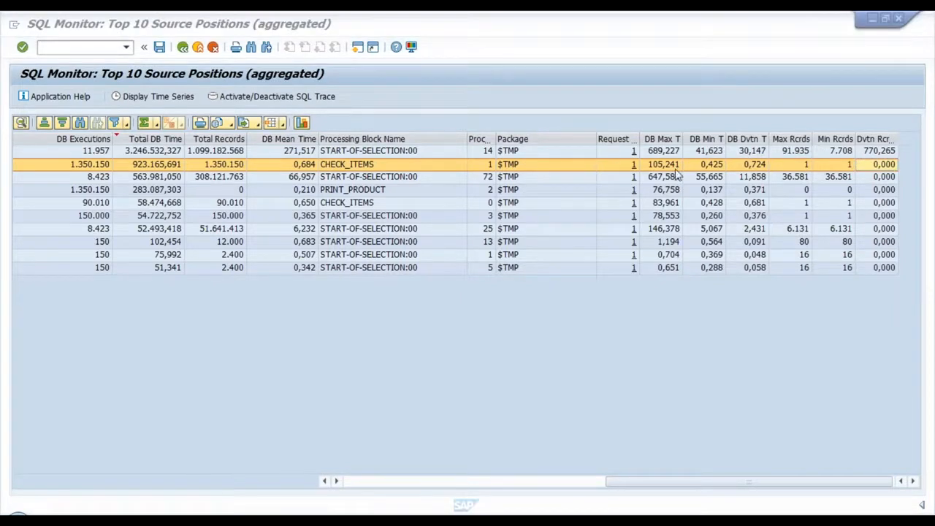
Trace the ZPERFORMANCE_DB_CHECKS line 21 entry back from the record figures to Mean DB Records and read its source code fragment
click(832, 173)
key(Left)
key(Left)
key(Left)
key(Left)
key(Left)
key(Left)
key(Left)
key(Left)
key(Left)
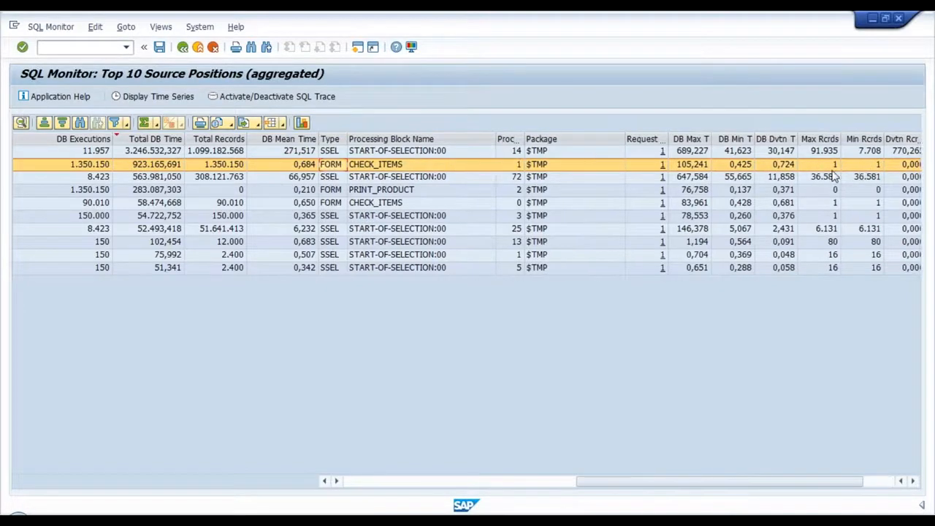
key(Left)
key(Left)
key(Left)
key(Left)
key(Left)
key(Left)
key(Left)
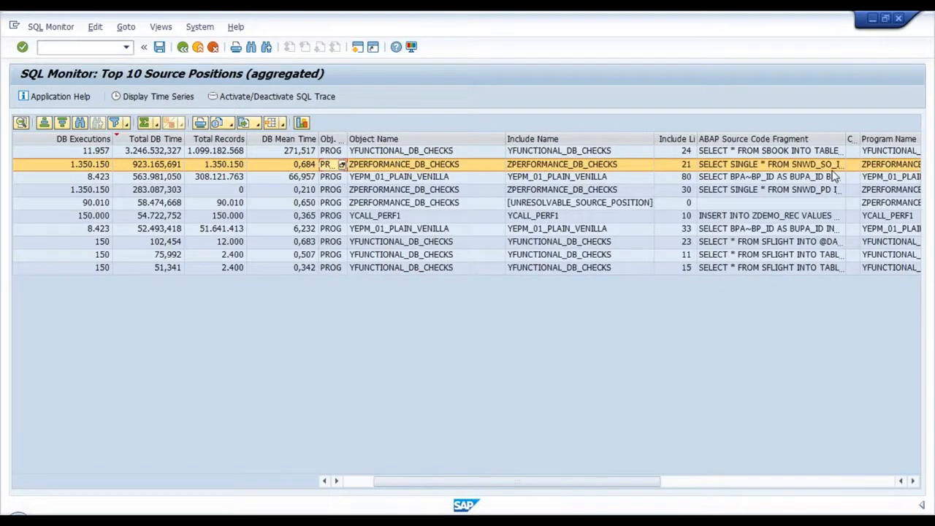
key(Left)
key(Left)
key(Left)
key(Left)
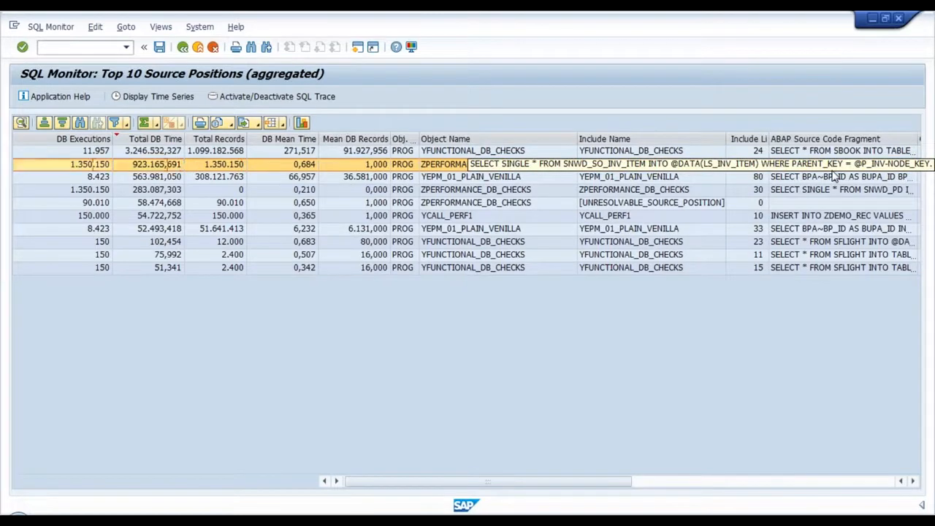
key(Left)
Review the line 21 entry from its object columns through the minimum and maximum record figures and return to the object columns
key(Right)
key(Right)
key(Right)
key(Right)
key(Right)
key(Right)
key(Right)
key(Right)
key(Right)
key(Right)
key(Right)
key(Right)
key(Right)
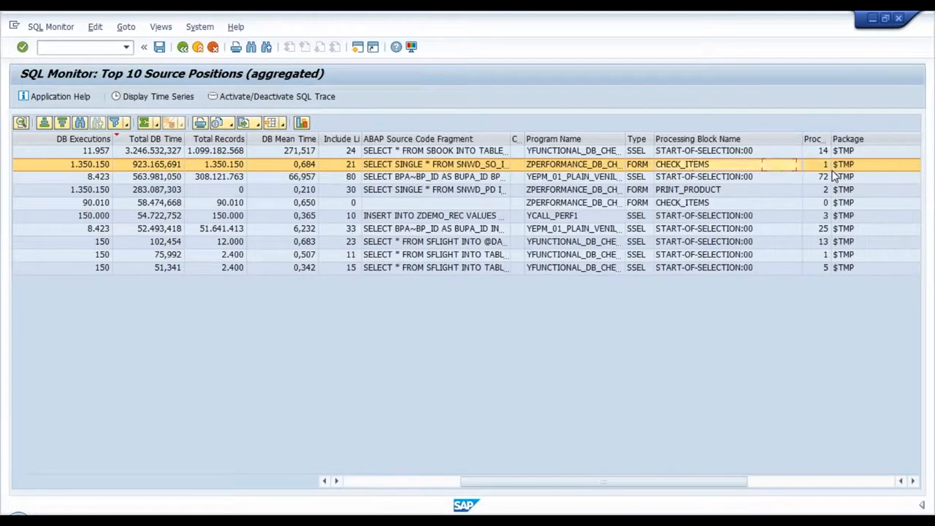
key(Right)
key(Right)
key(Right)
key(Right)
key(Right)
key(Right)
key(Right)
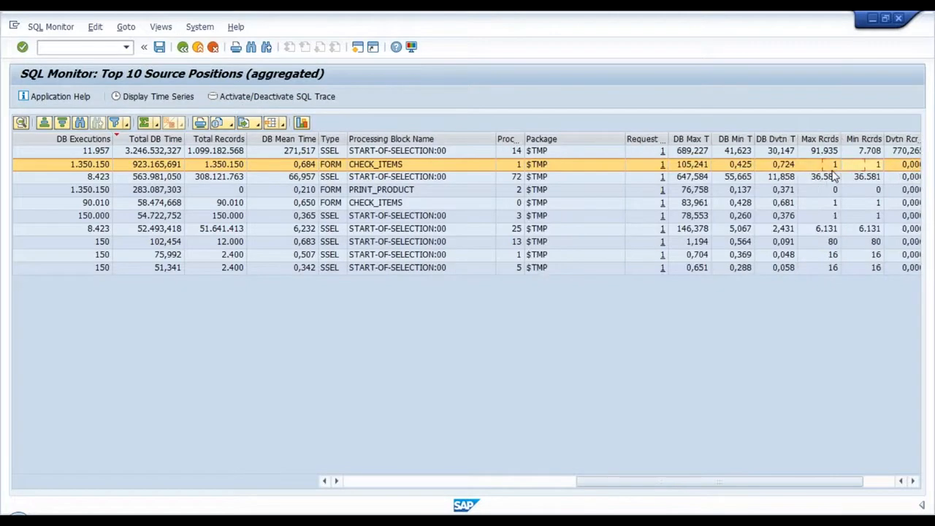
key(Right)
scroll(833, 175, left, 5)
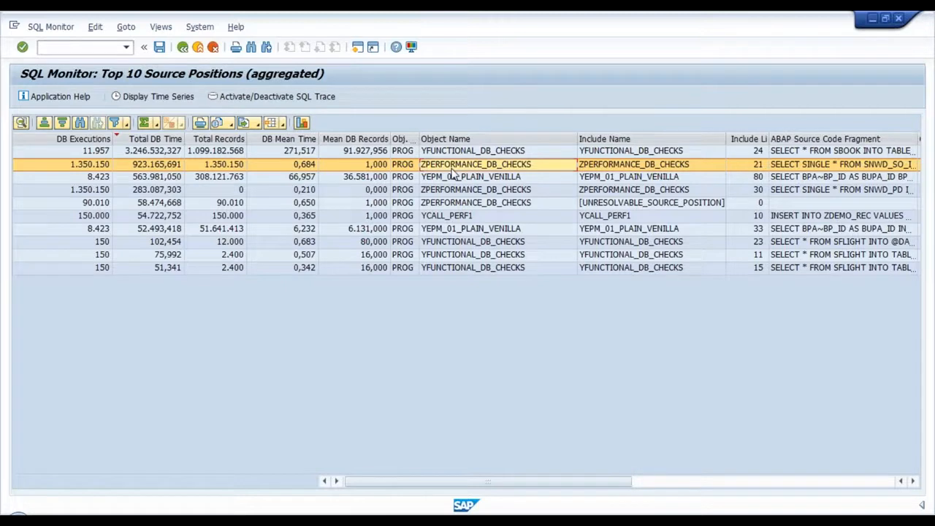
Examine the Object Name column together with the ZPERFORMANCE_DB_CHECKS line 30 and YFUNCTIONAL_DB_CHECKS line 11 entries
click(476, 193)
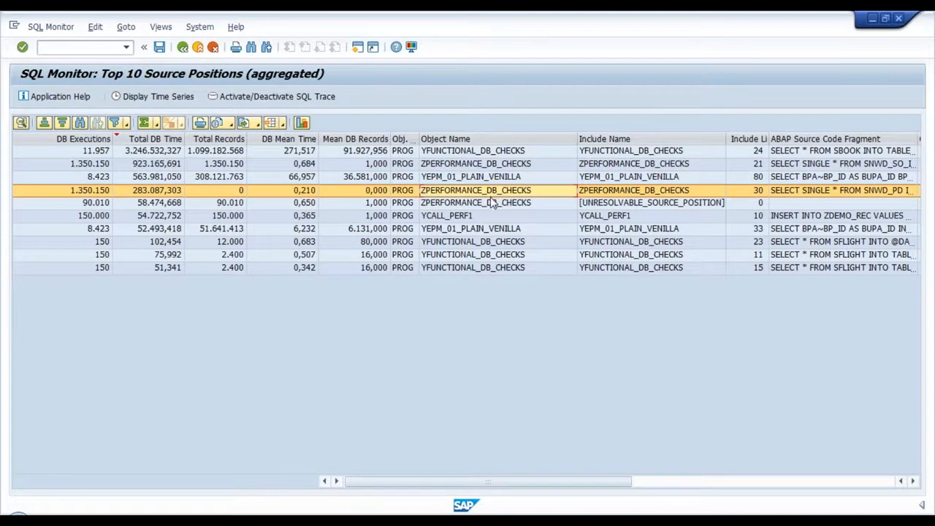
click(467, 138)
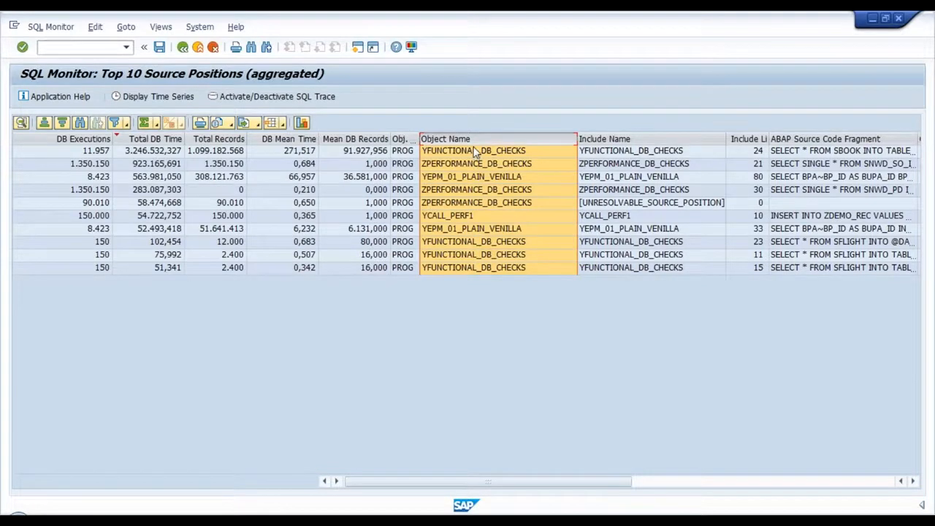
click(479, 255)
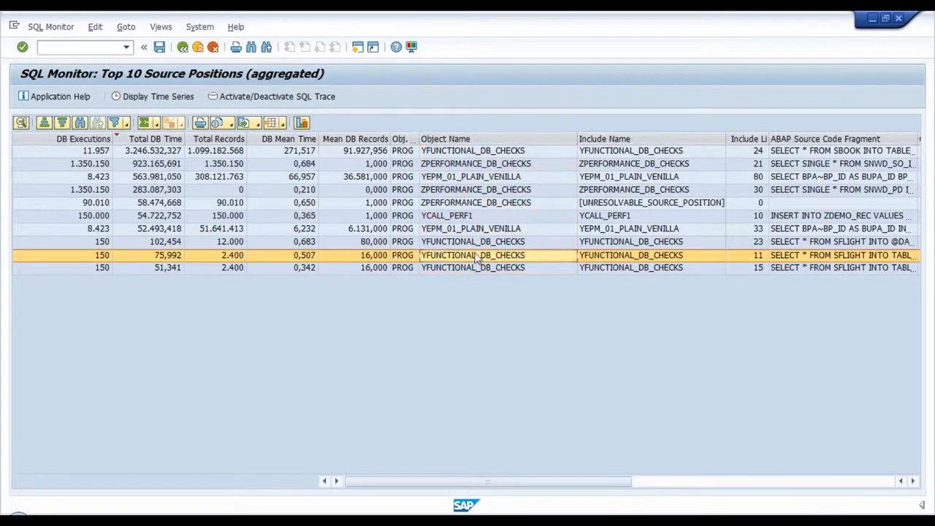
Compare the first three entries of the results list and read the source code fragment of the ZPERFORMANCE_DB_CHECKS line 30 statement
click(466, 153)
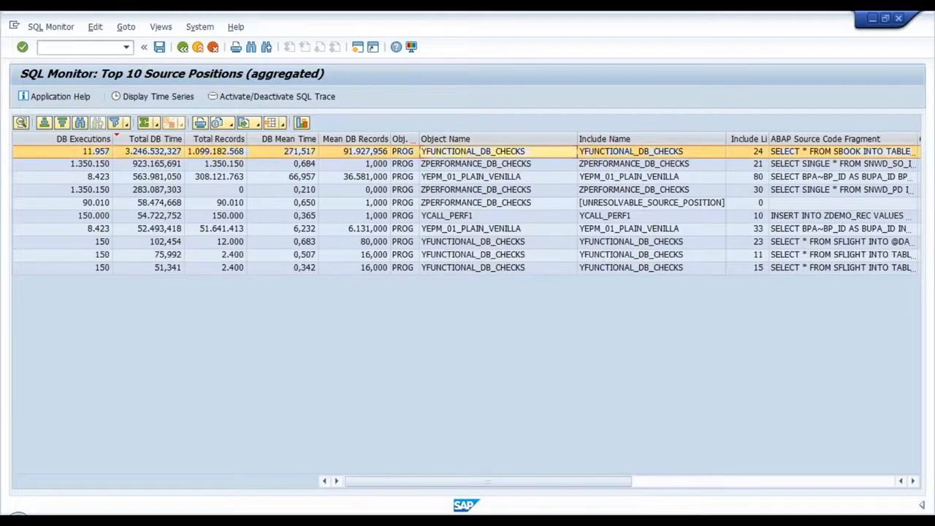
click(458, 163)
click(460, 154)
click(460, 165)
click(461, 156)
click(465, 178)
click(467, 155)
click(469, 179)
click(465, 164)
click(466, 177)
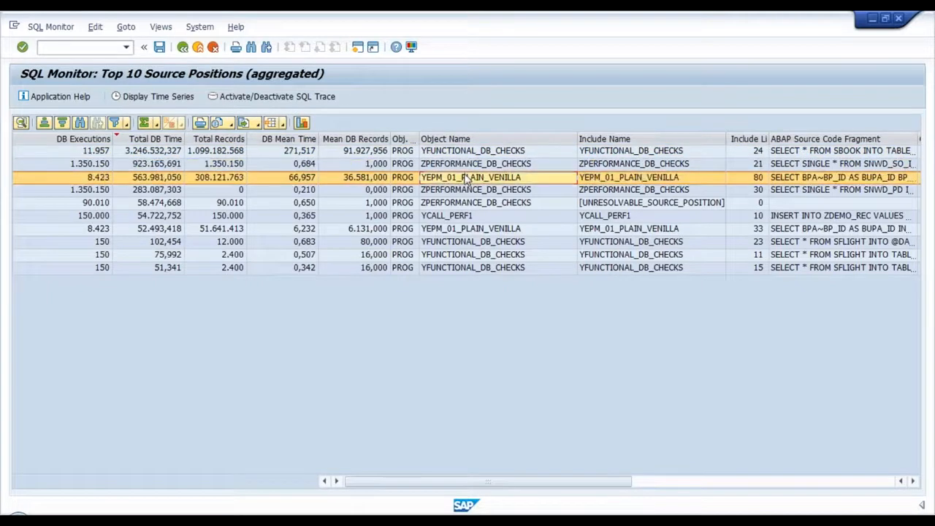
click(469, 191)
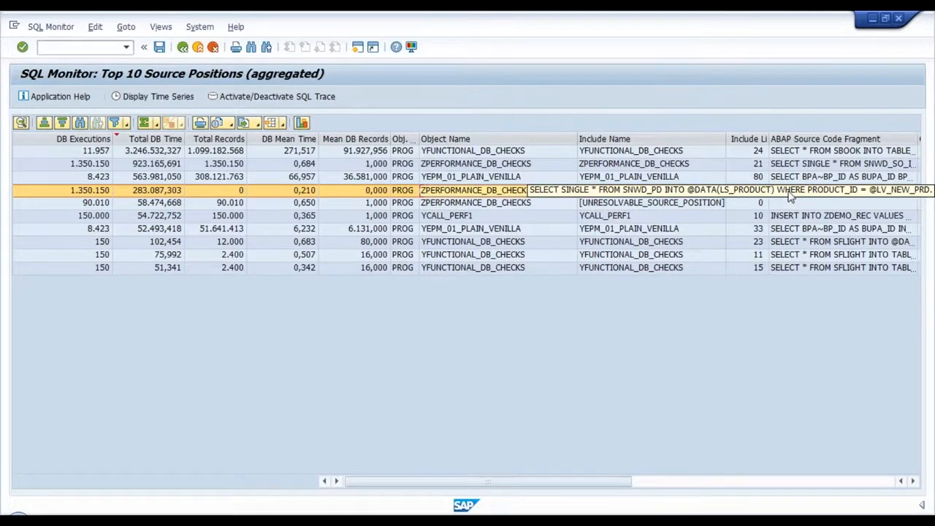
Display the YFUNCTIONAL_DB_CHECKS source code of the SELECT on SBOOK and examine the statement at line 24
click(457, 152)
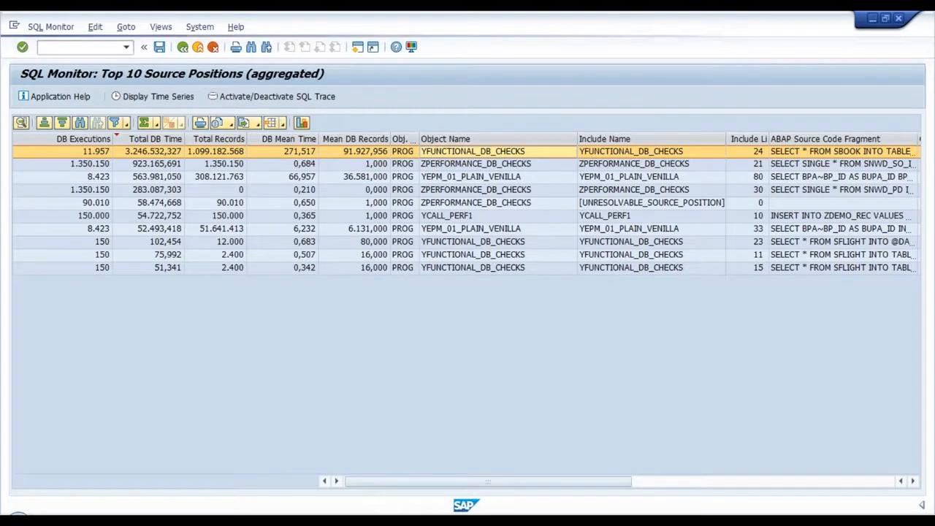
double_click(501, 151)
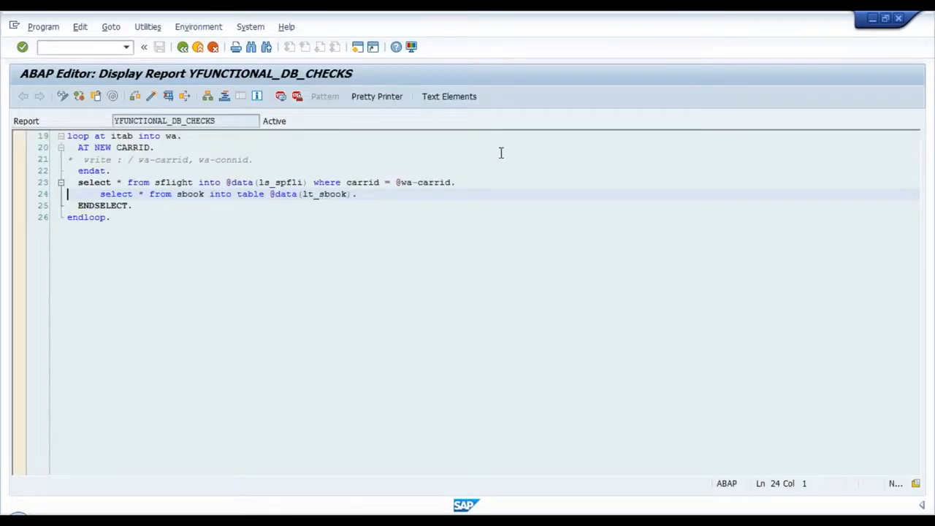
click(150, 204)
drag(169, 207, 357, 194)
click(144, 204)
click(143, 206)
click(358, 194)
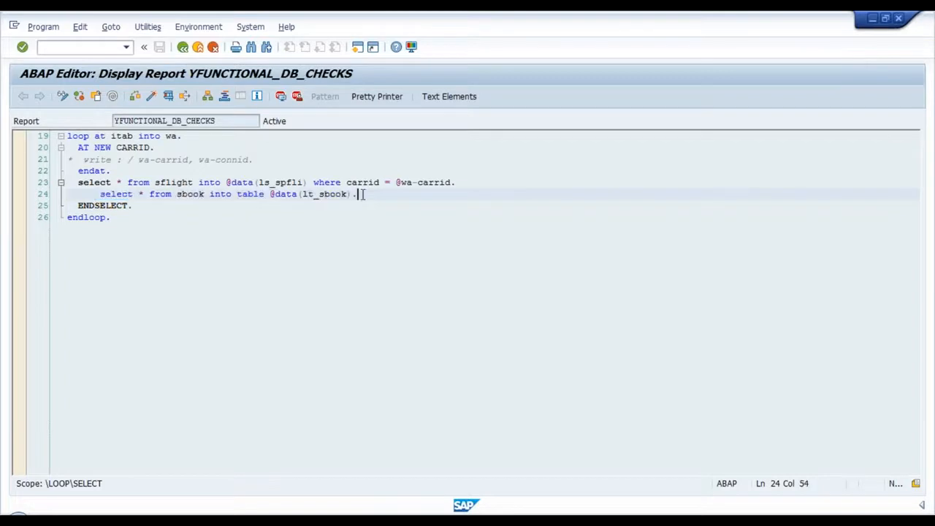
Examine the SFLIGHT and SBOOK tables and the field list of the nested SELECT statement at line 24
drag(149, 182, 189, 184)
click(197, 194)
double_click(180, 193)
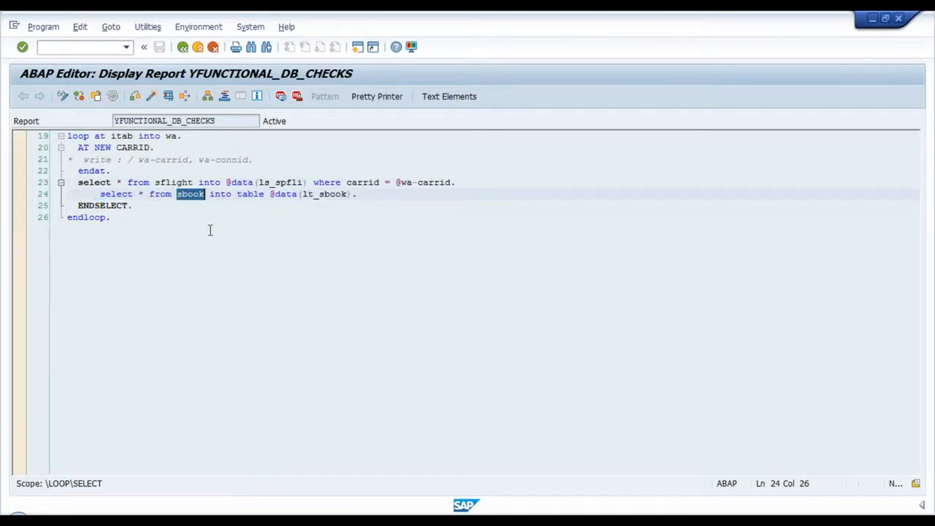
double_click(141, 194)
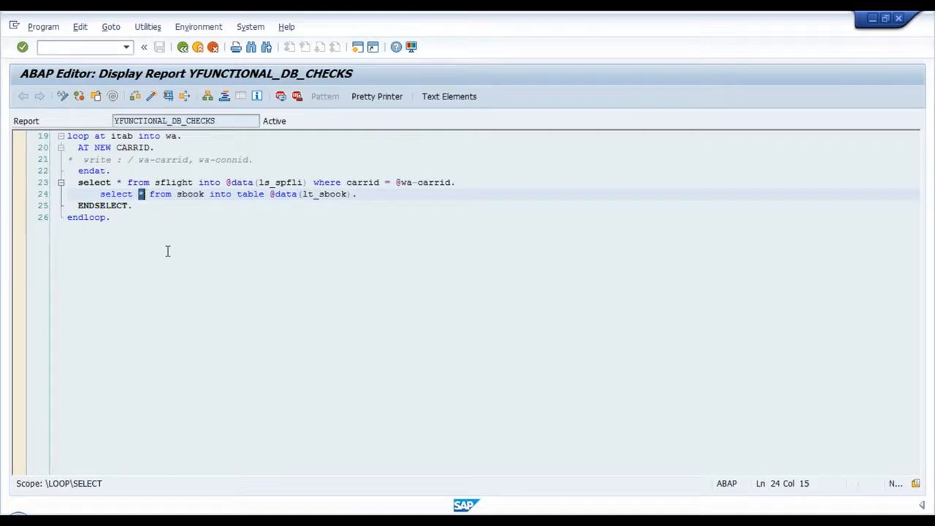
drag(357, 193, 100, 194)
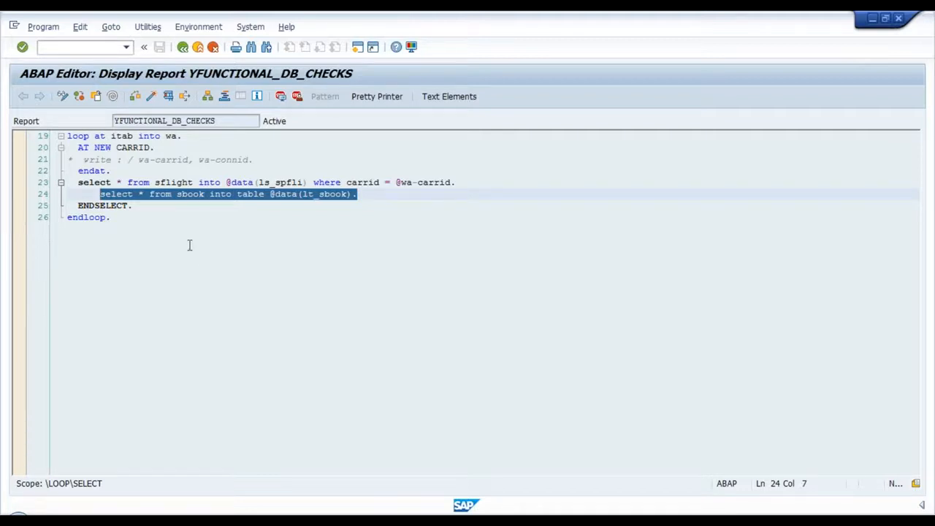
Review the SBOOK statement within its enclosing SELECT on SFLIGHT block at lines 23 to 25 and return to the results list
click(136, 214)
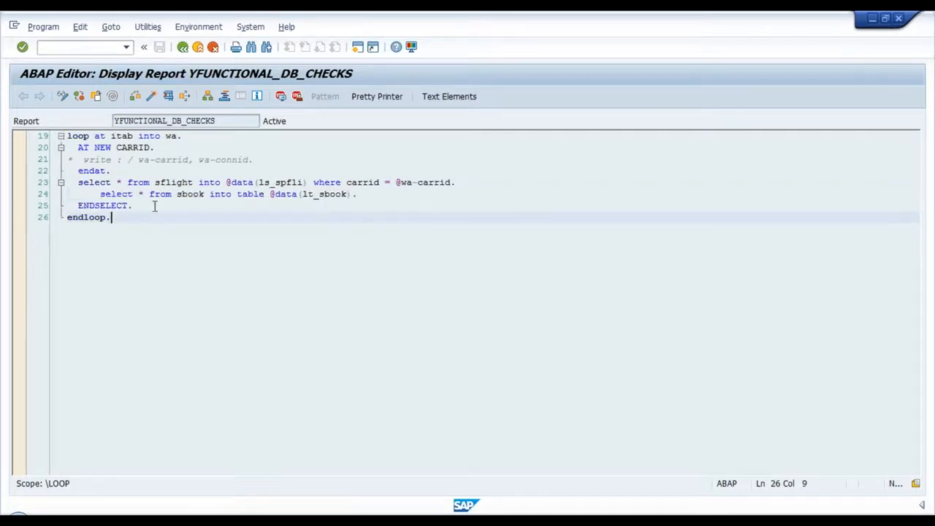
drag(105, 196, 376, 194)
click(374, 195)
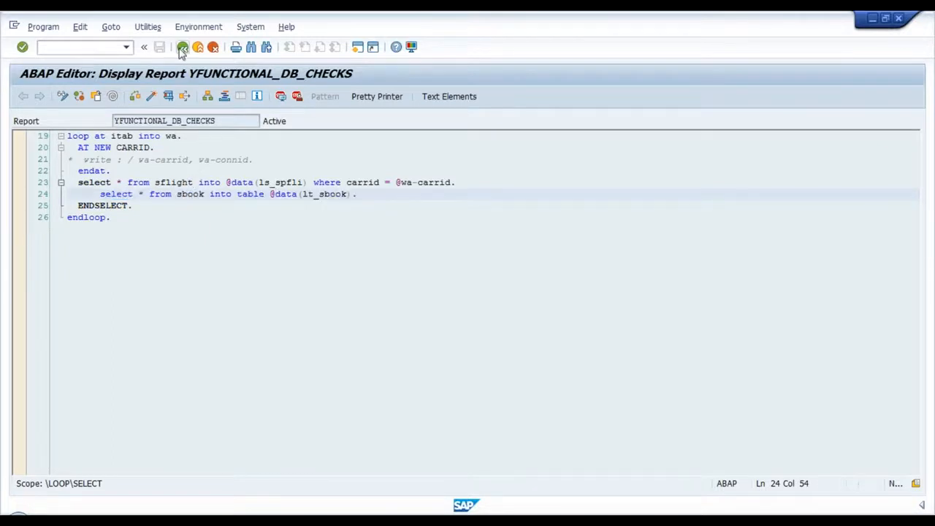
drag(74, 182, 140, 207)
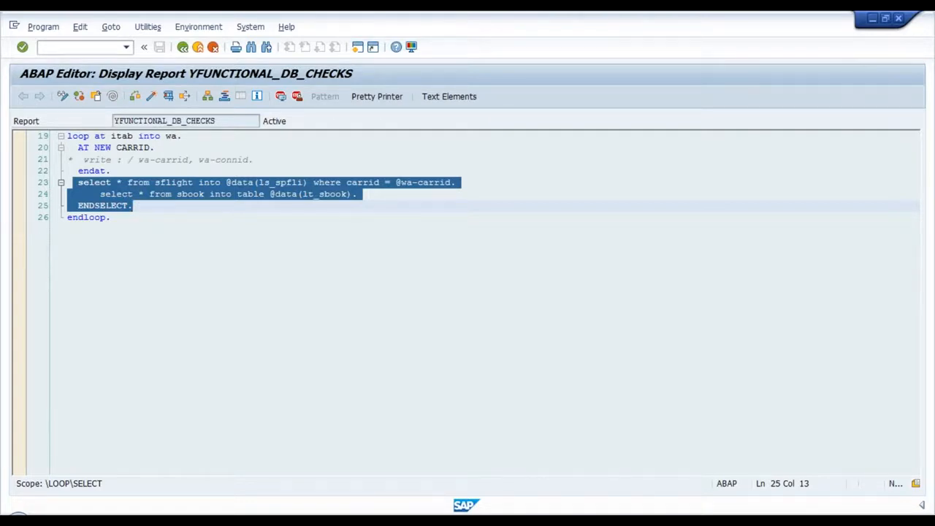
click(182, 48)
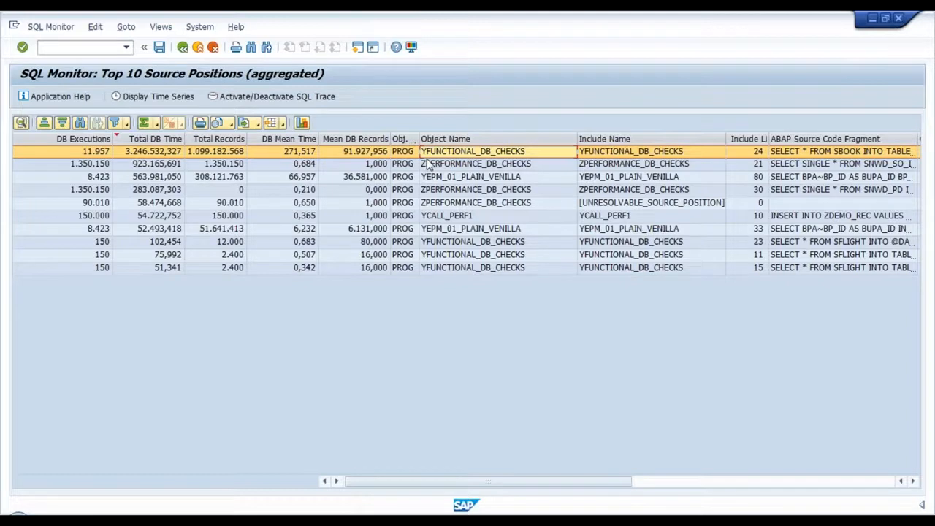
Compare the DB Mean Time and Total DB Time of the ZPERFORMANCE_DB_CHECKS line 21 entry
click(379, 168)
click(303, 168)
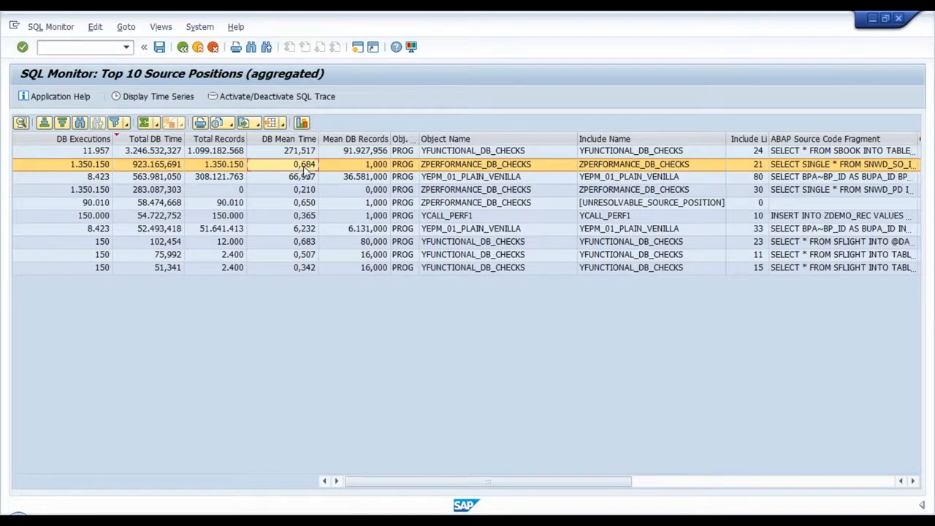
click(151, 169)
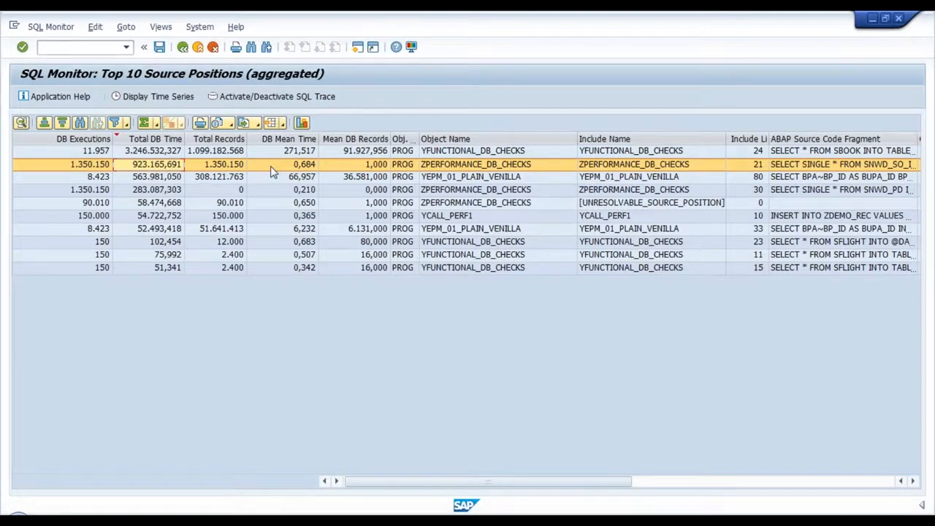
click(298, 168)
click(162, 168)
click(278, 167)
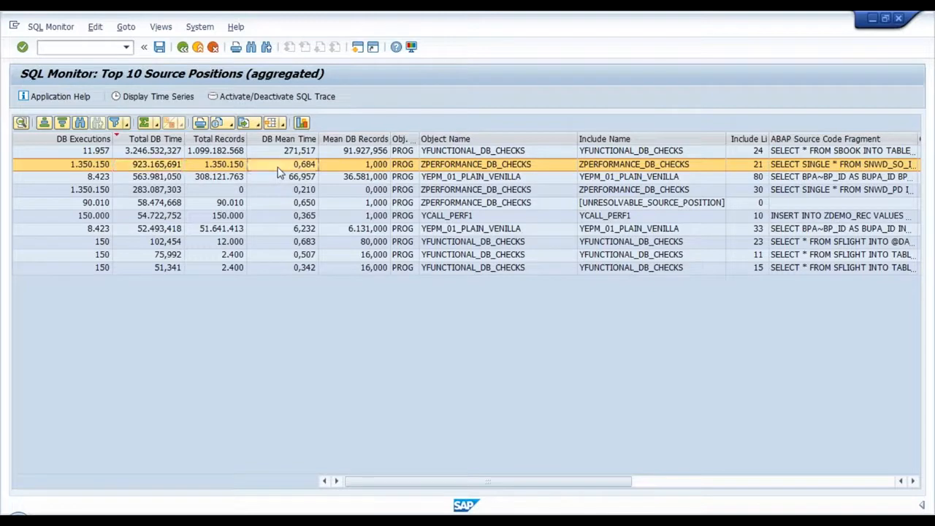
Examine the columns of the line 21 entry from DB Mean Time onward through to the record deviation
key(Right)
key(Right)
key(Right)
key(Right)
key(Right)
key(Right)
key(Right)
key(Right)
key(Right)
key(Right)
key(Right)
key(Right)
key(Right)
key(Right)
key(Right)
key(Right)
key(Right)
key(Right)
key(Right)
key(Right)
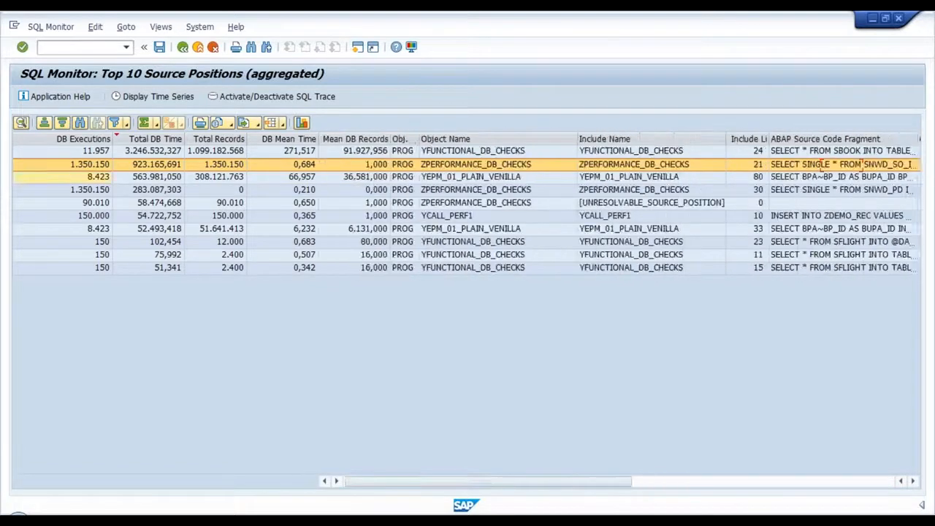
Trace the line 21 entry back from the record deviation to its include line and check its total records
key(Left)
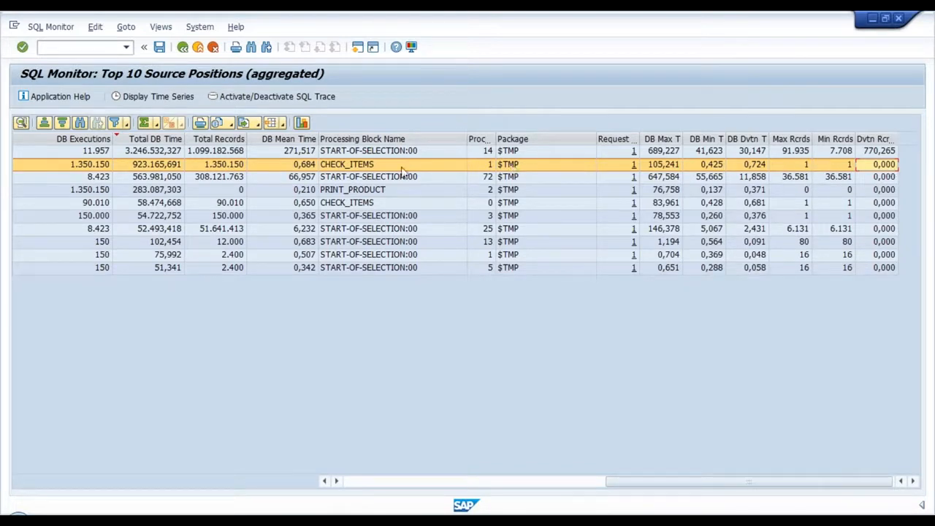
key(Left)
key(Left)
key(Left)
key(Left)
key(Left)
key(Left)
key(Left)
key(Left)
key(Left)
key(Left)
key(Left)
key(Left)
key(Left)
key(Left)
key(Left)
key(Left)
key(Left)
key(Left)
key(Left)
key(Left)
key(Left)
key(Left)
key(Left)
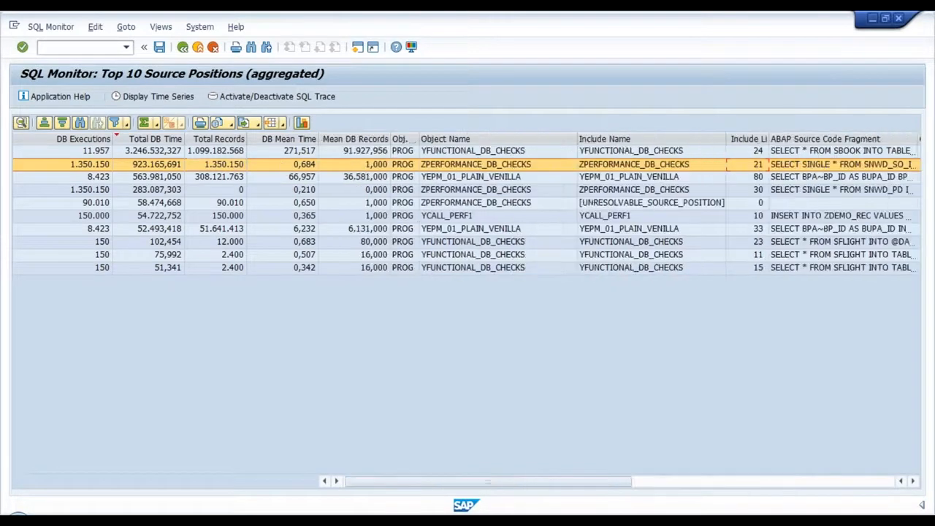
click(228, 167)
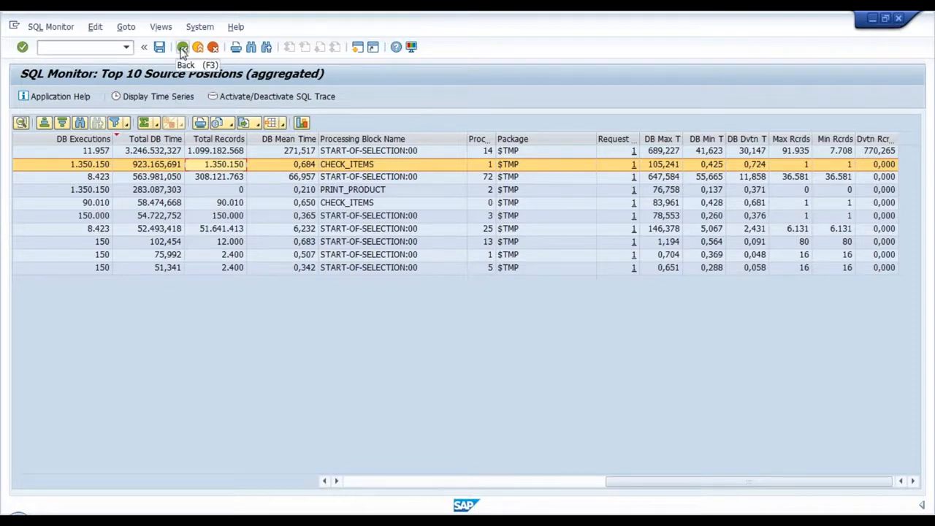
Leave the results list and the data display selection to return to the SQL Monitor main screen
click(183, 48)
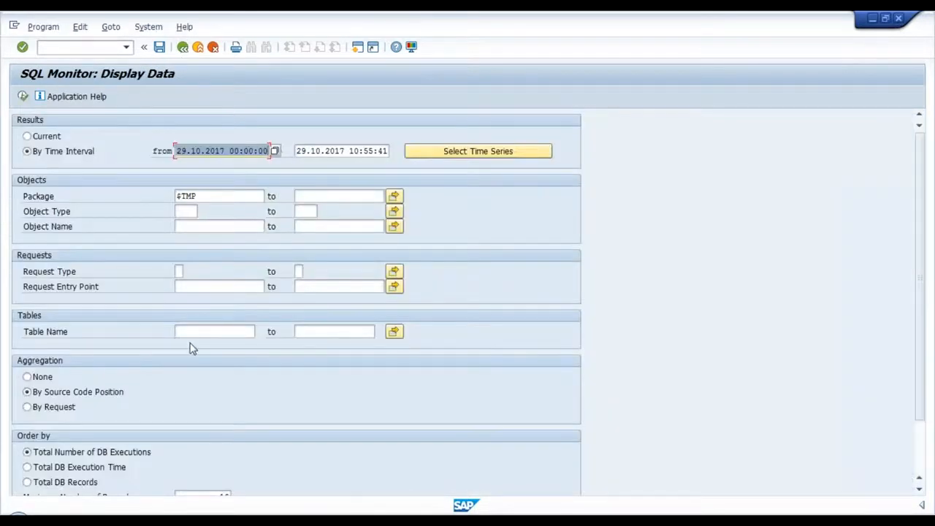
scroll(190, 336, down, 3)
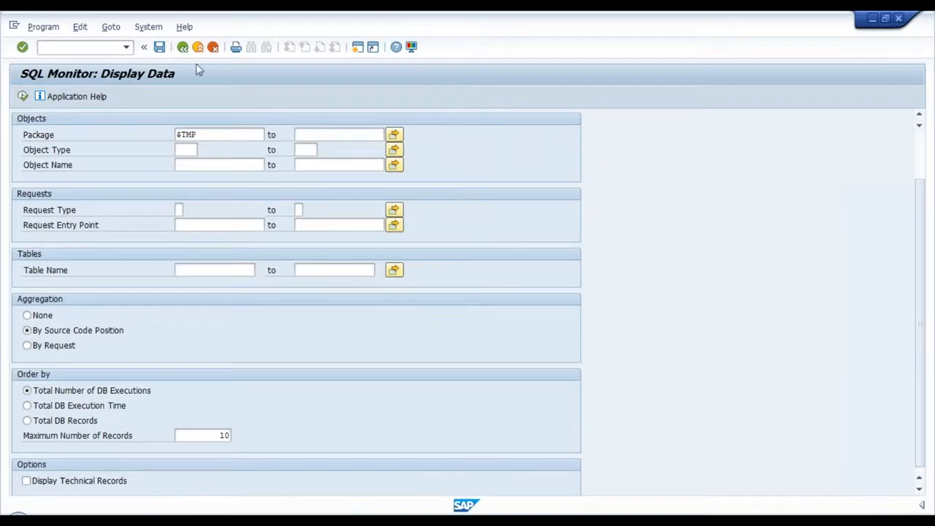
click(182, 47)
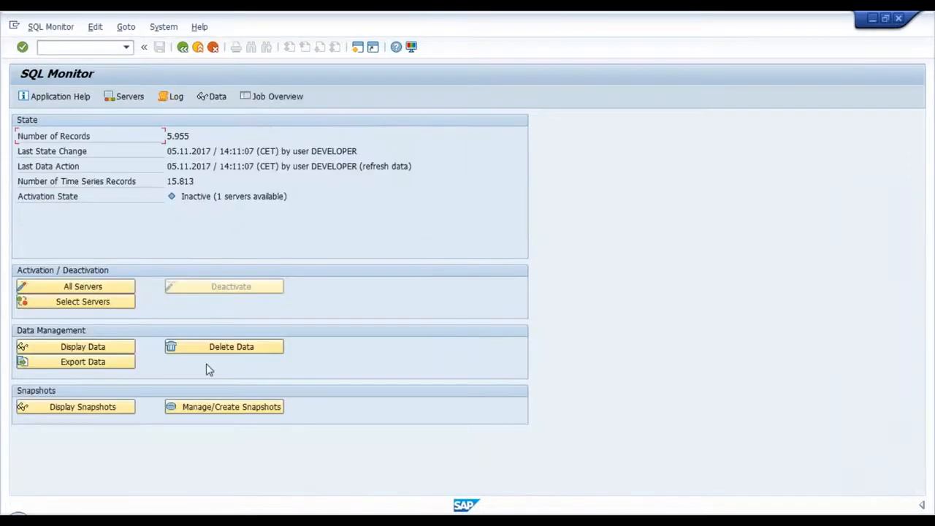
Set up a data export for package $TMP, limited to the top 200 records by total number of DB executions
click(88, 365)
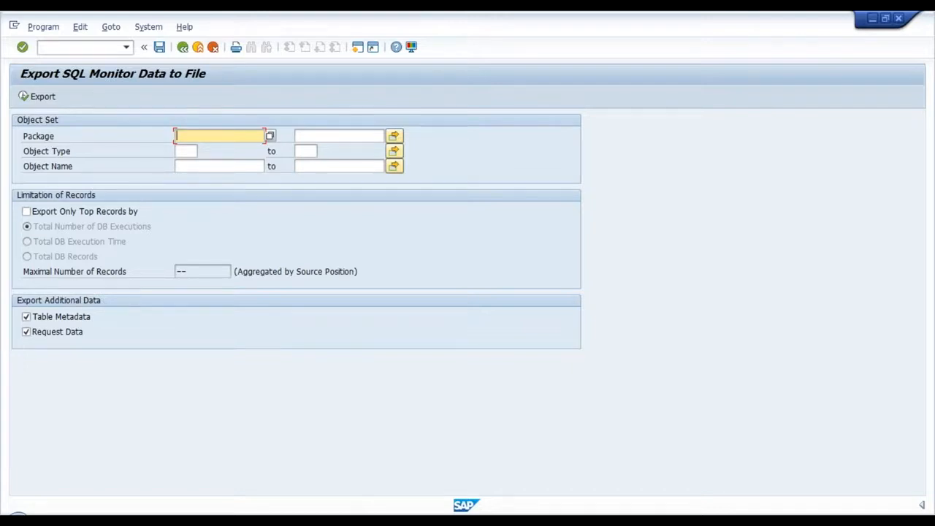
key(BackSpace)
click(226, 151)
click(34, 216)
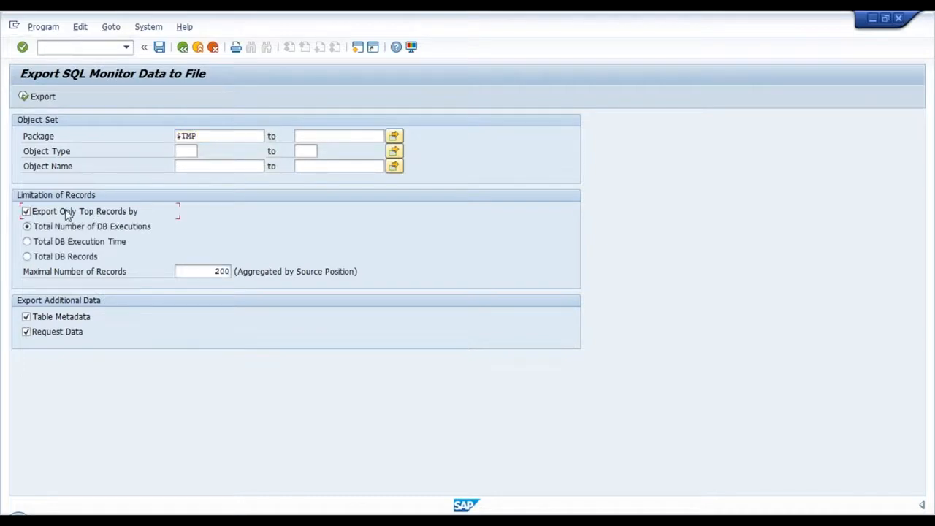
drag(211, 271, 239, 271)
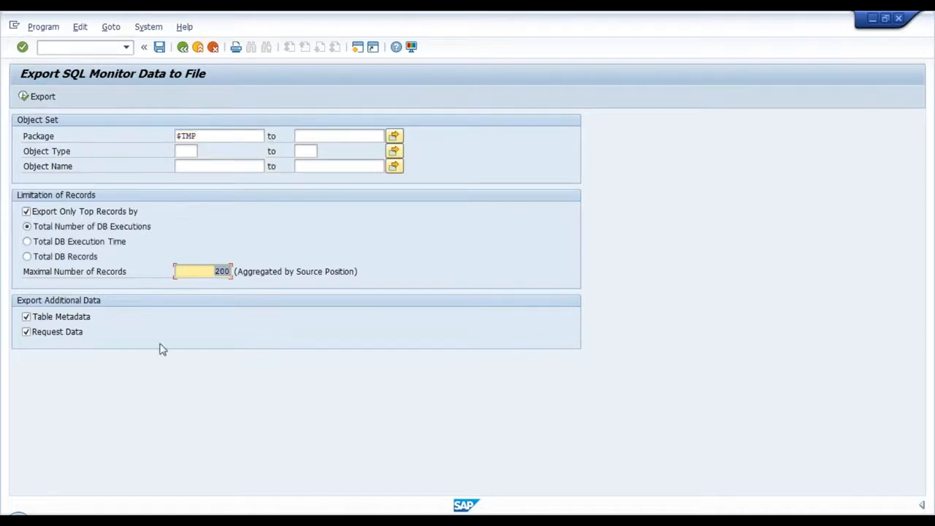
Export the data to the Desktop as SQLM_Data_A4H_20171105_142251.zip, allowing the file creation, and return to the SQL Monitor main screen
click(40, 96)
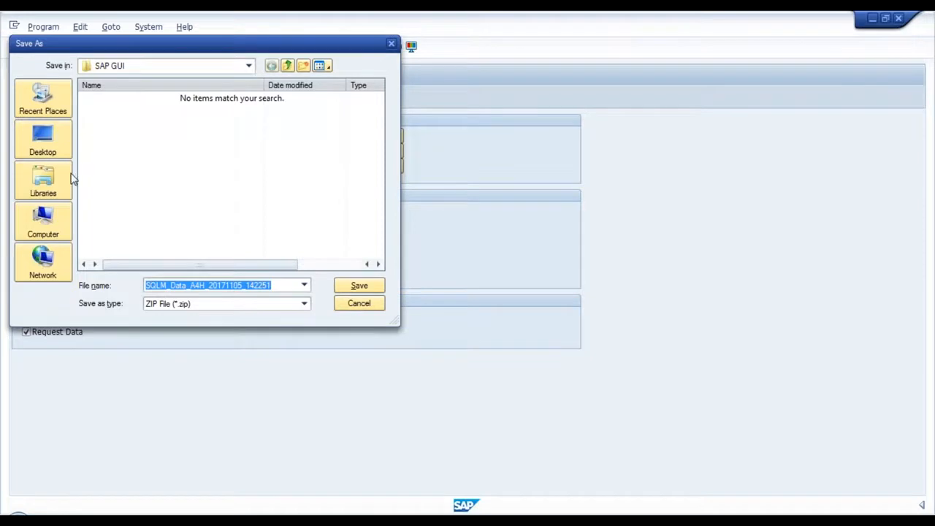
click(49, 146)
click(357, 288)
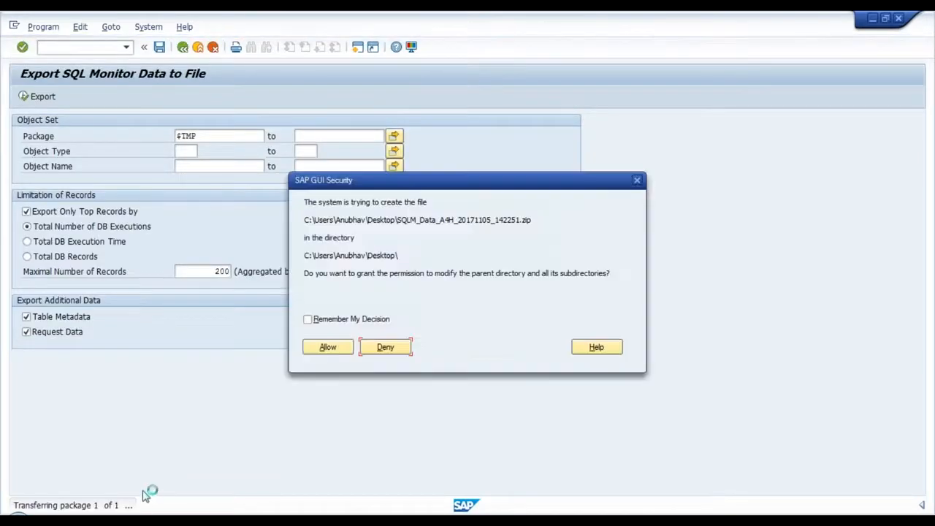
click(328, 346)
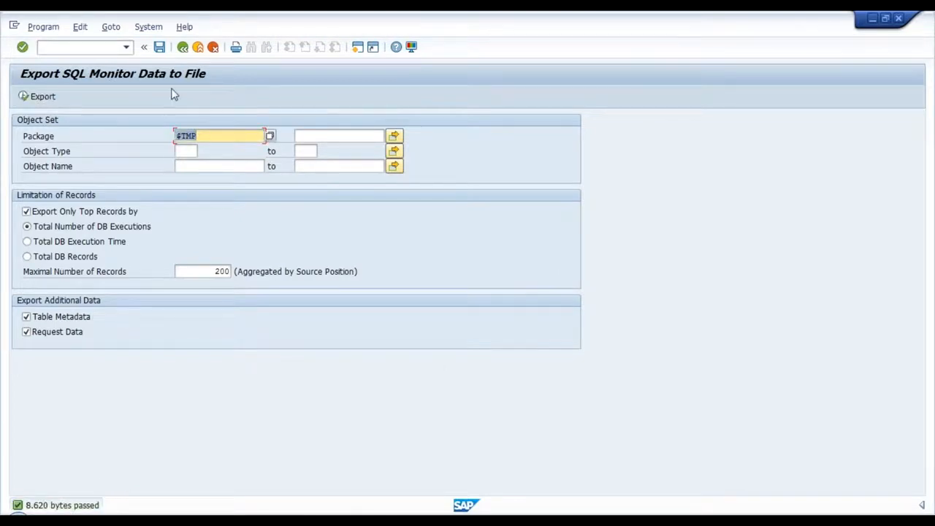
click(183, 47)
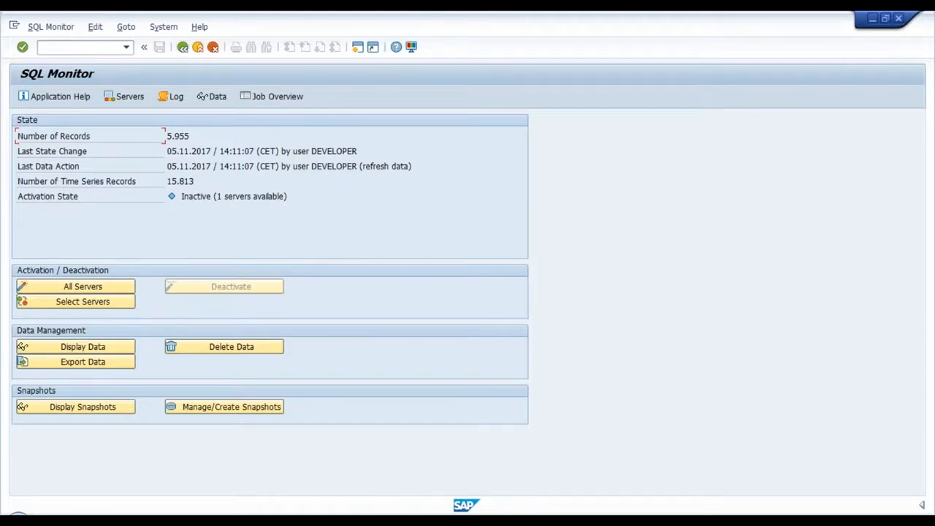
Switch to the PowerPoint presentation and review the three business-process and SQL profile questions on slide 38
click(123, 520)
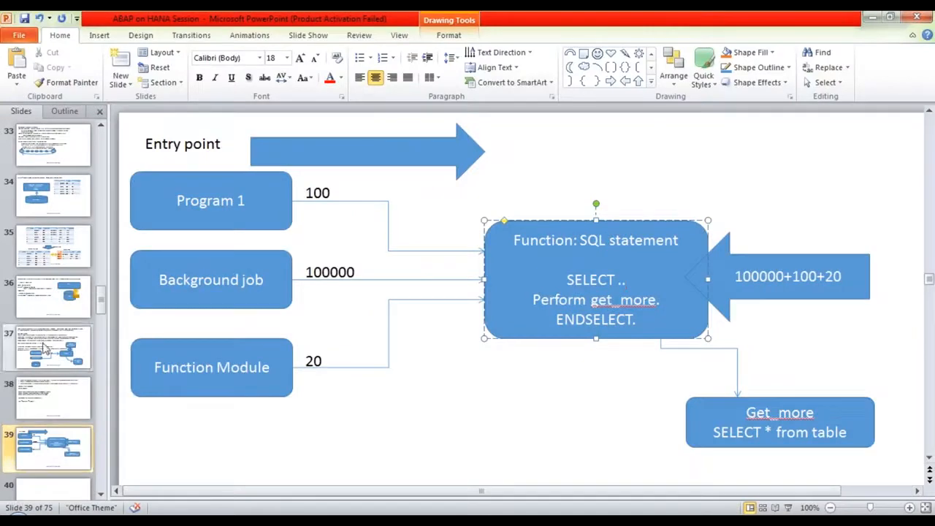
click(58, 407)
click(342, 132)
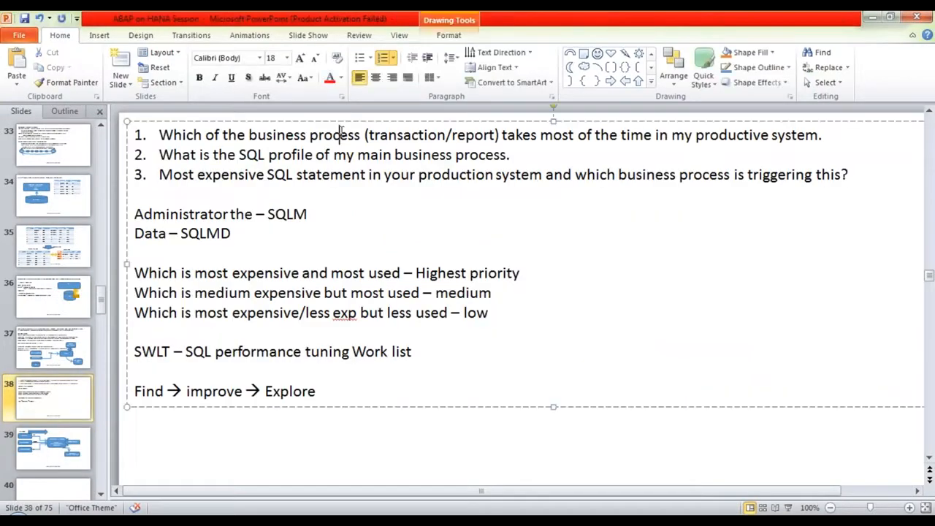
mouse_move(843, 136)
mouse_down()
mouse_move(309, 140)
mouse_move(158, 155)
mouse_move(355, 155)
mouse_move(380, 169)
mouse_up()
click(370, 175)
key(shift+Home)
click(300, 156)
triple_click(181, 156)
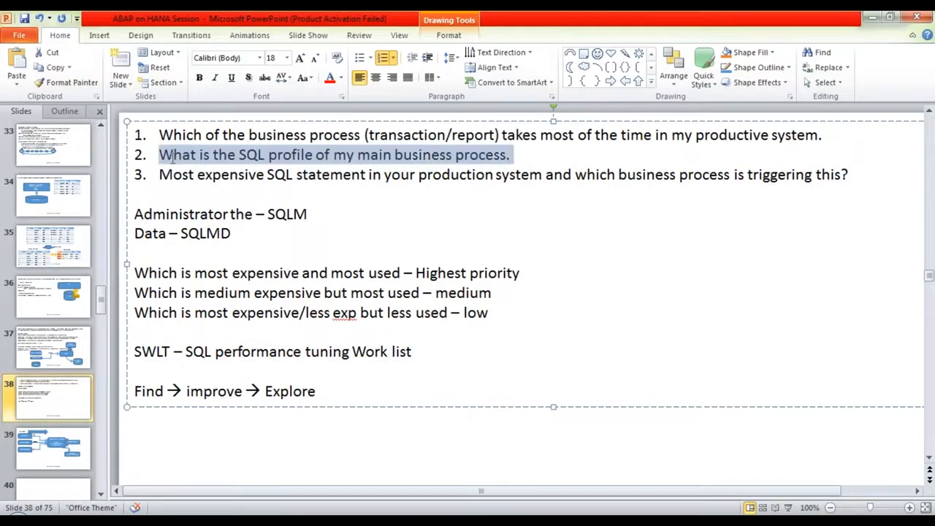
click(256, 176)
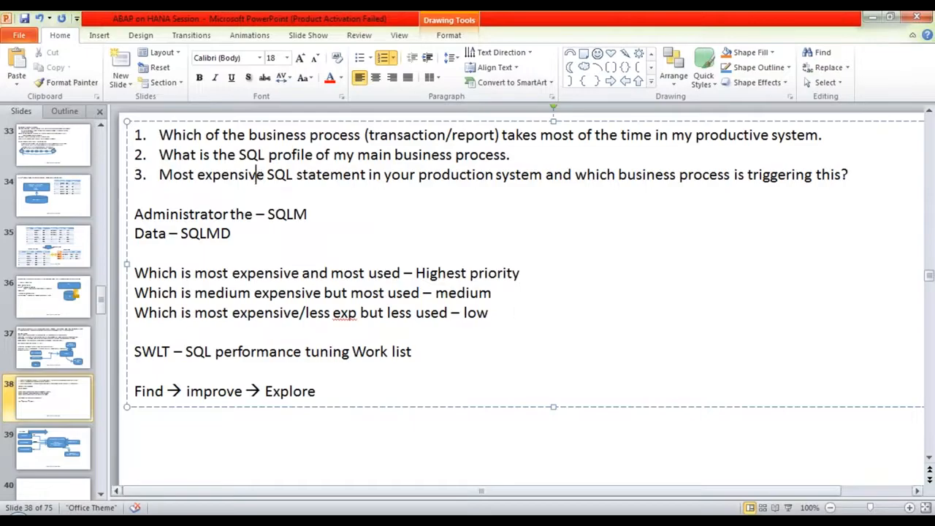
Return to SQL Monitor in SAP and set up the data display for package $TMP, aggregated by request
key(alt+Tab)
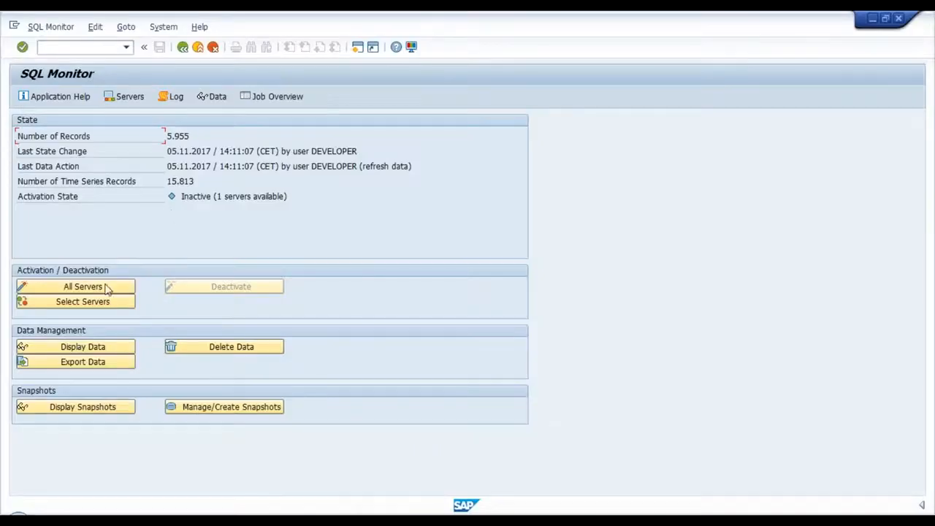
click(106, 350)
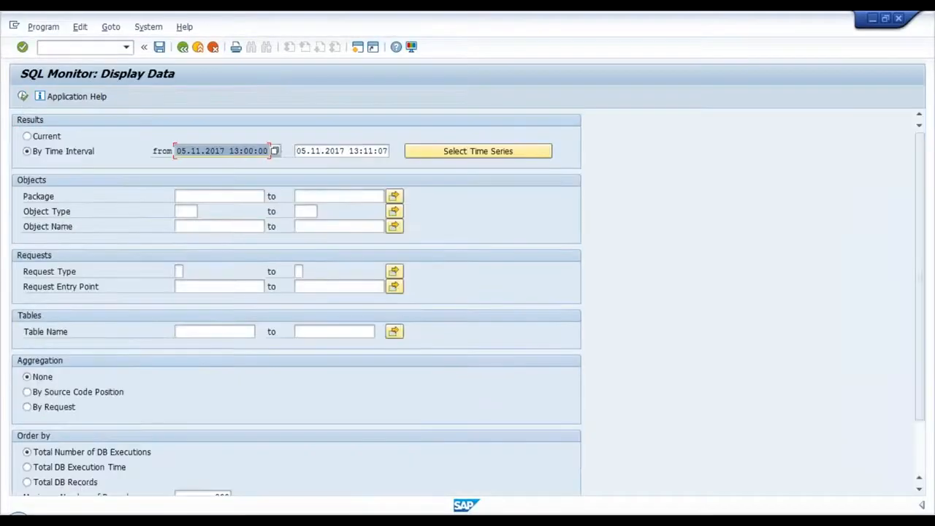
scroll(200, 241, down, 3)
scroll(90, 447, down, 1)
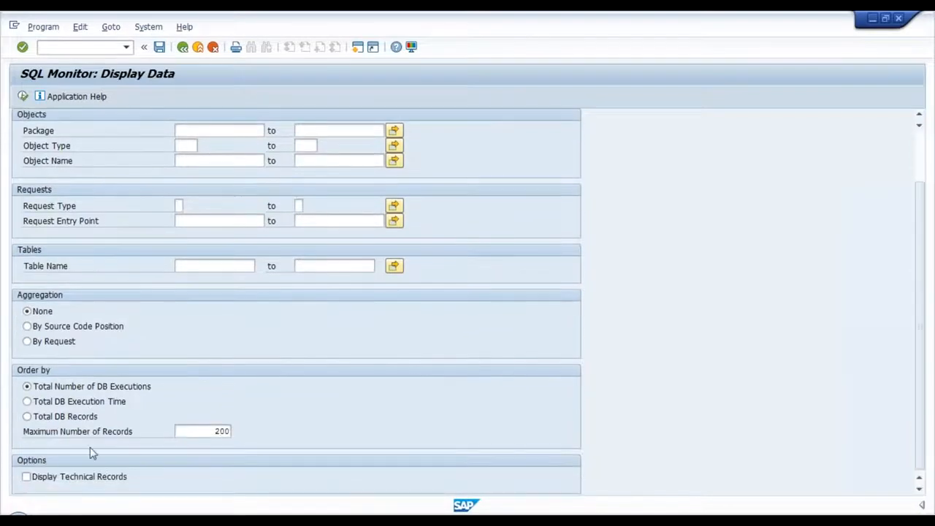
click(57, 345)
click(194, 131)
click(194, 132)
click(195, 144)
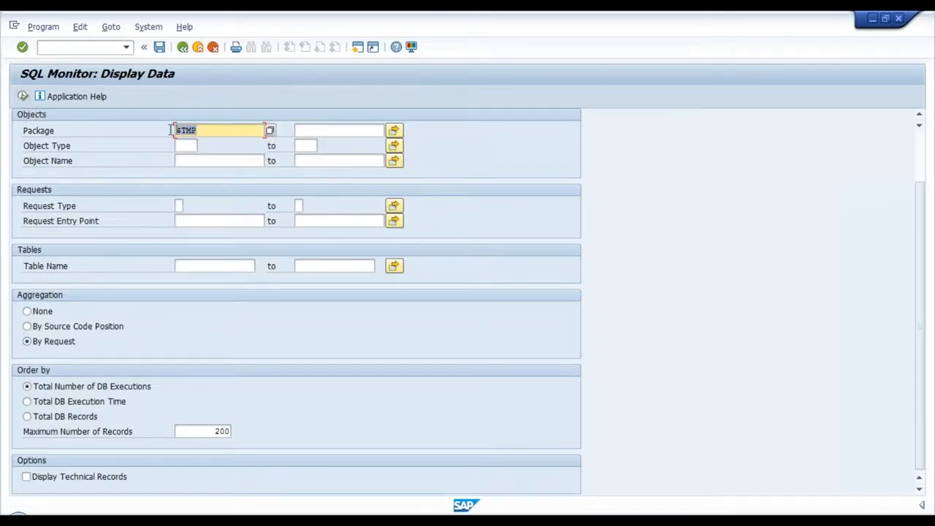
Set the time interval from 29.10.2017 00:00:00 to 29.10.2017 10:55:41 and run the data display
scroll(208, 238, up, 2)
scroll(208, 239, up, 1)
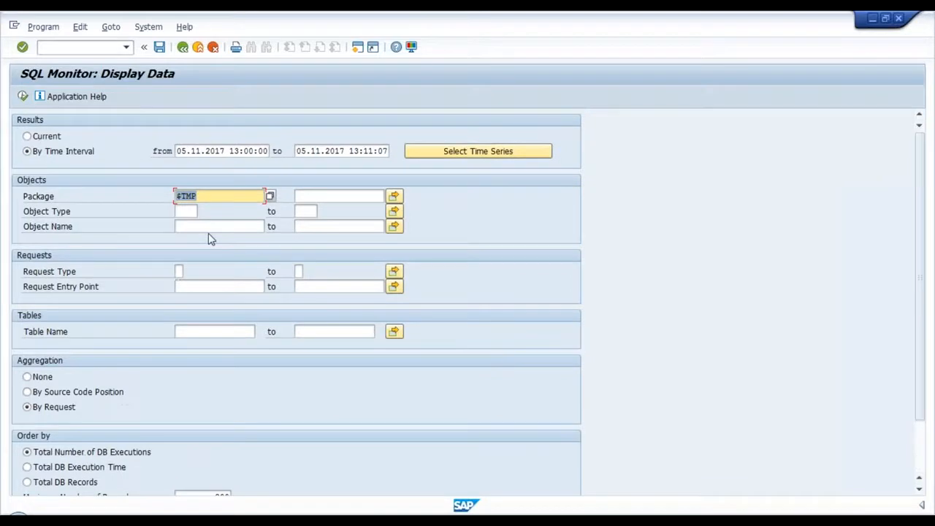
click(194, 152)
key(BackSpace)
key(Down)
key(Tab)
key(BackSpace)
key(Down)
key(Tab)
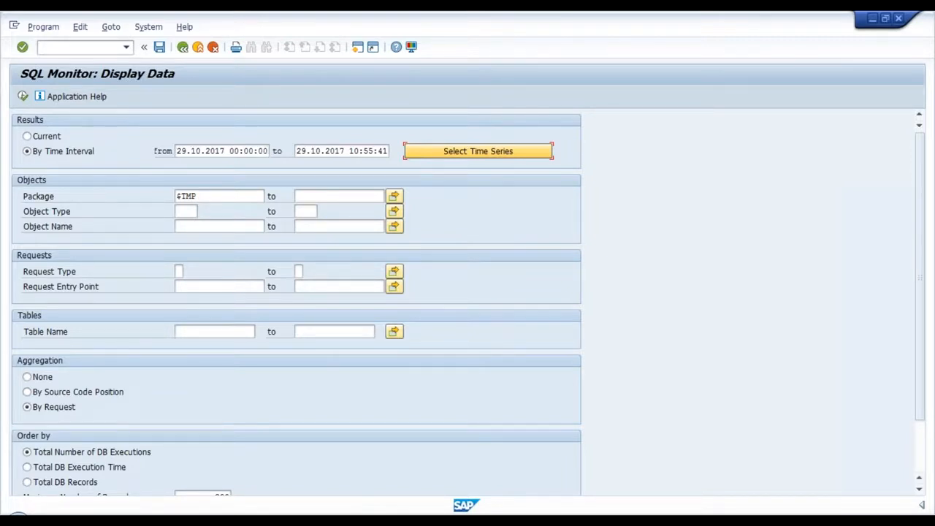
click(24, 100)
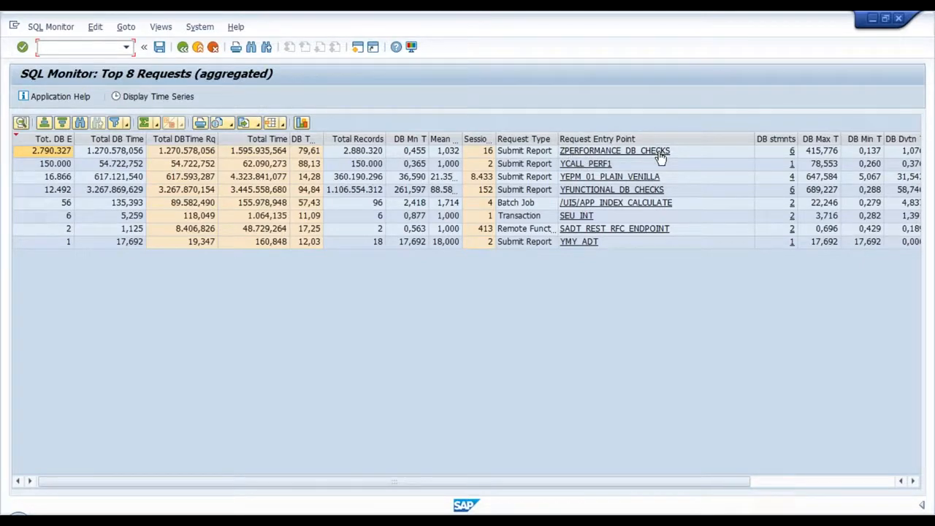
Sort the requests by Total DB Time in descending order and check the first request's type and DB time
click(116, 139)
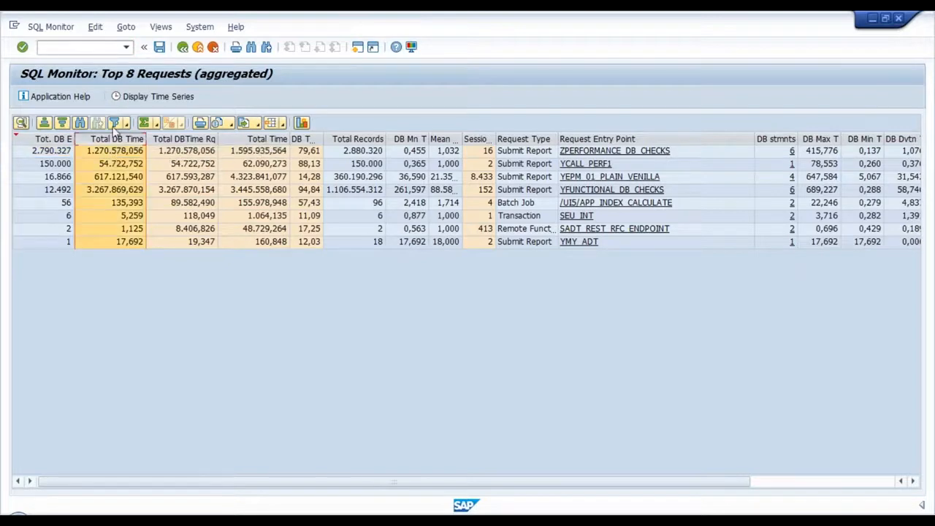
click(62, 122)
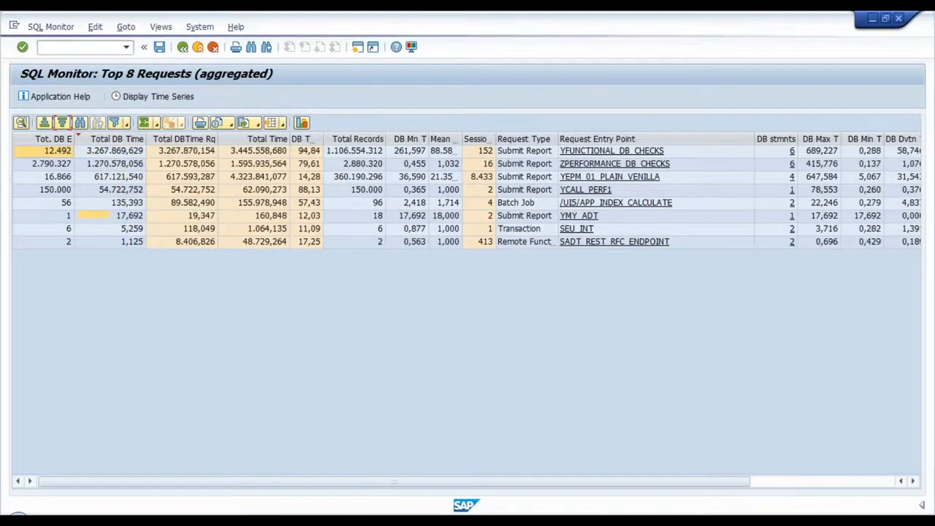
click(544, 153)
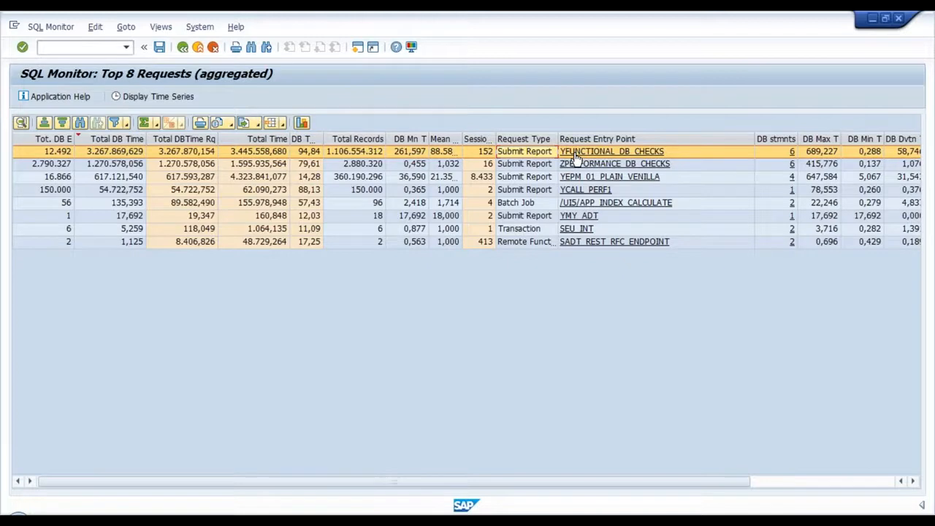
click(133, 154)
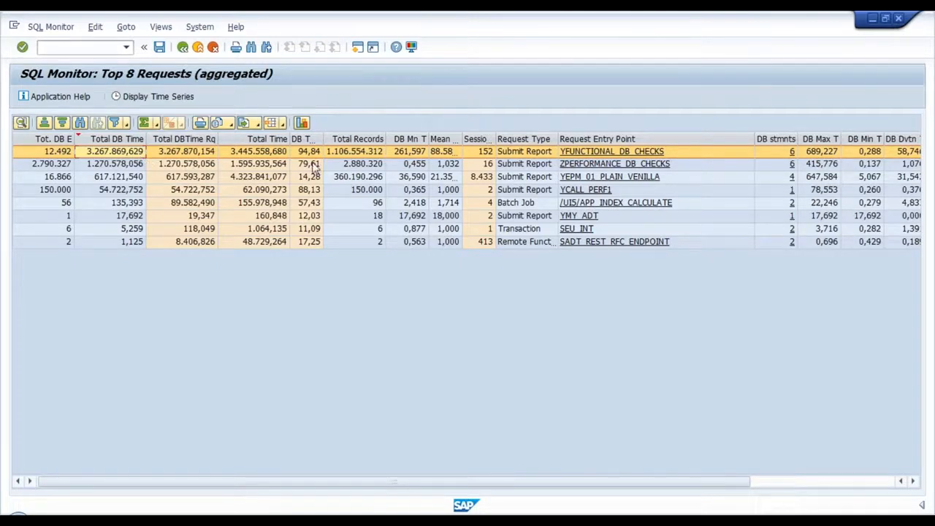
Widen the DB Tm / Ttl Tm column and compare YFUNCTIONAL_DB_CHECKS' request DB time, total time and their ratio
drag(324, 139, 368, 138)
click(350, 153)
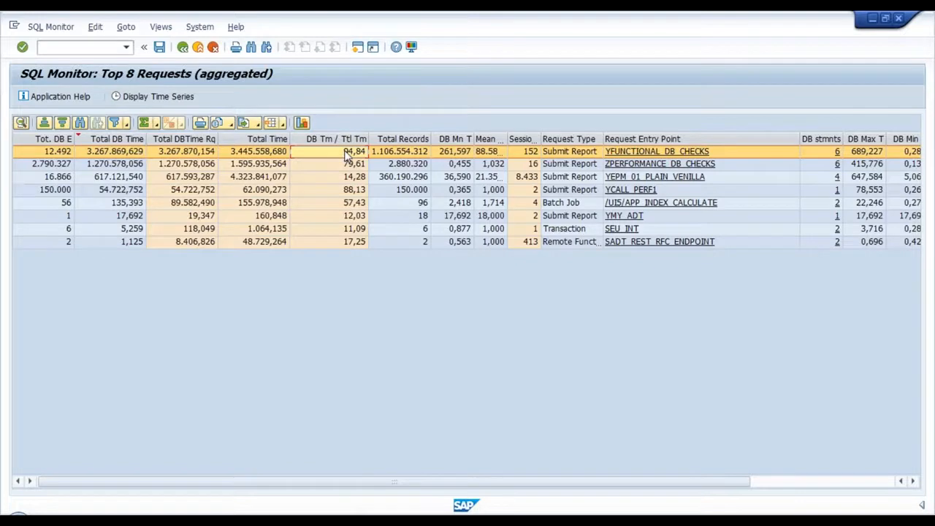
click(254, 153)
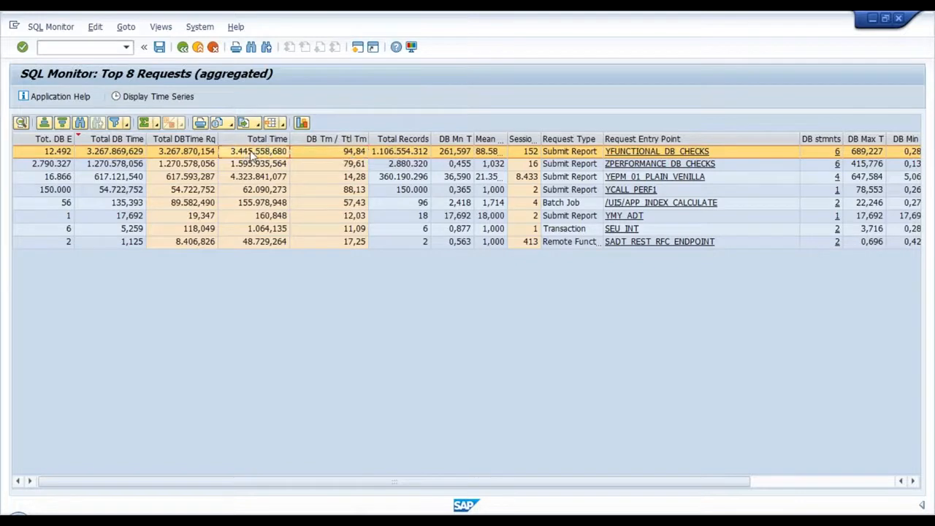
click(194, 154)
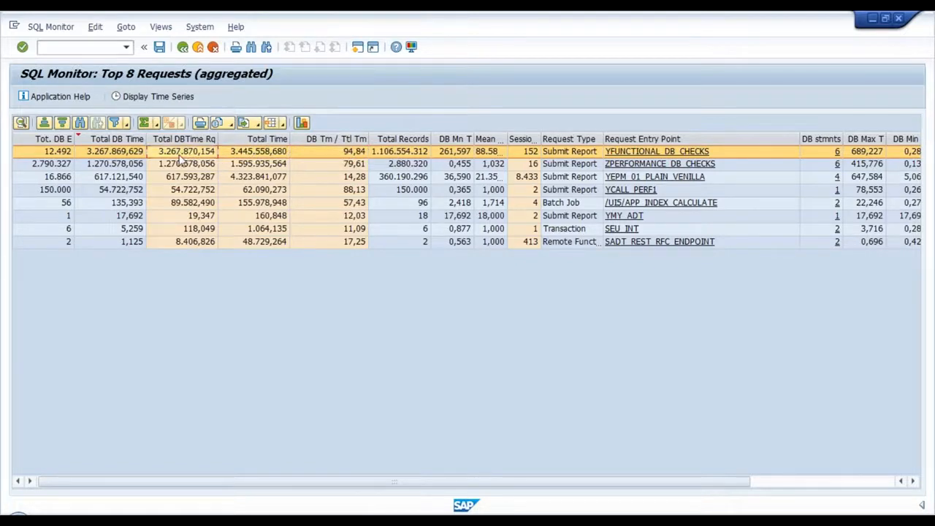
click(249, 155)
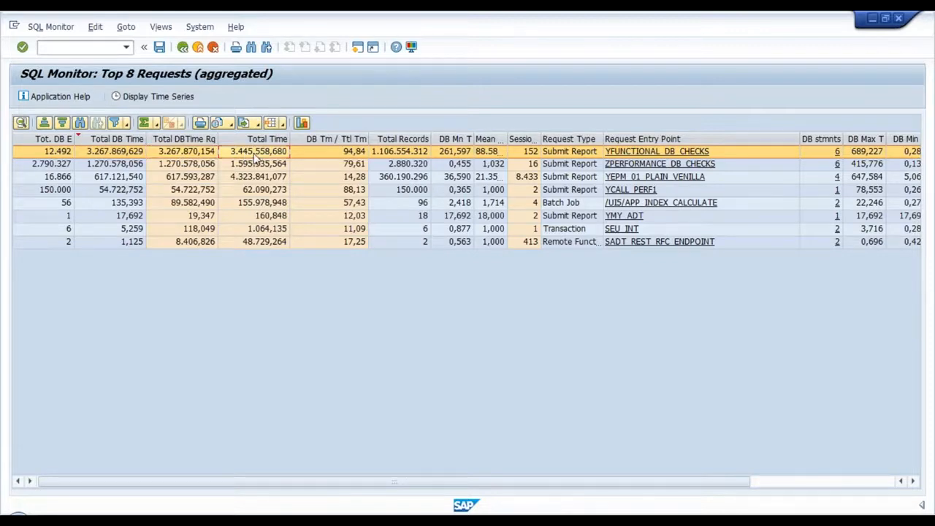
click(200, 155)
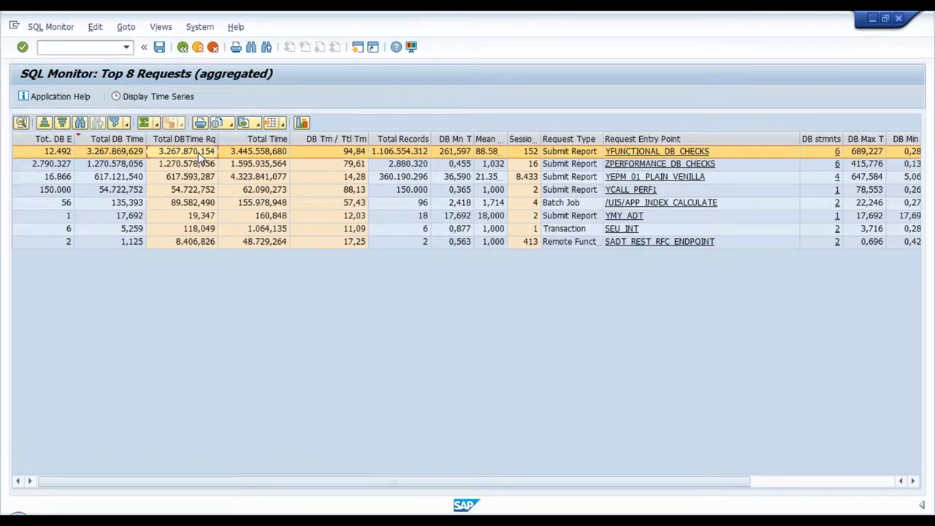
click(253, 156)
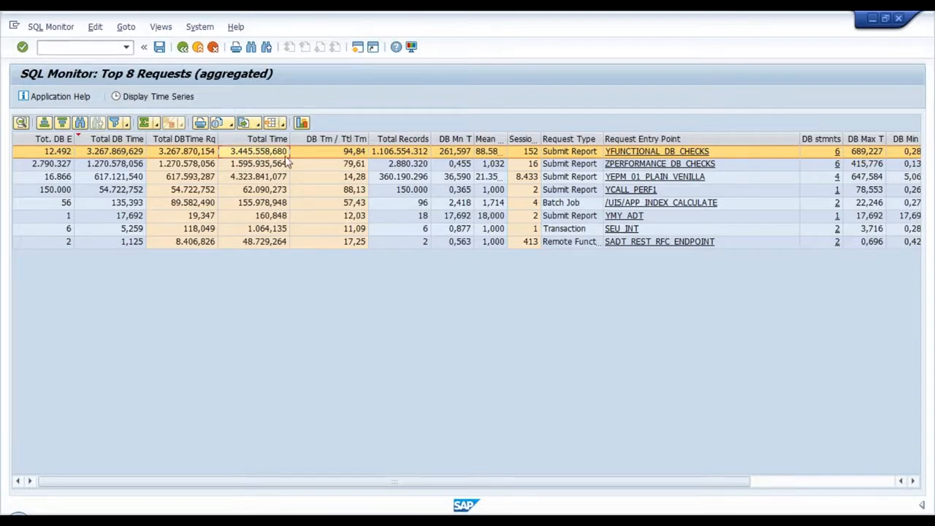
click(326, 156)
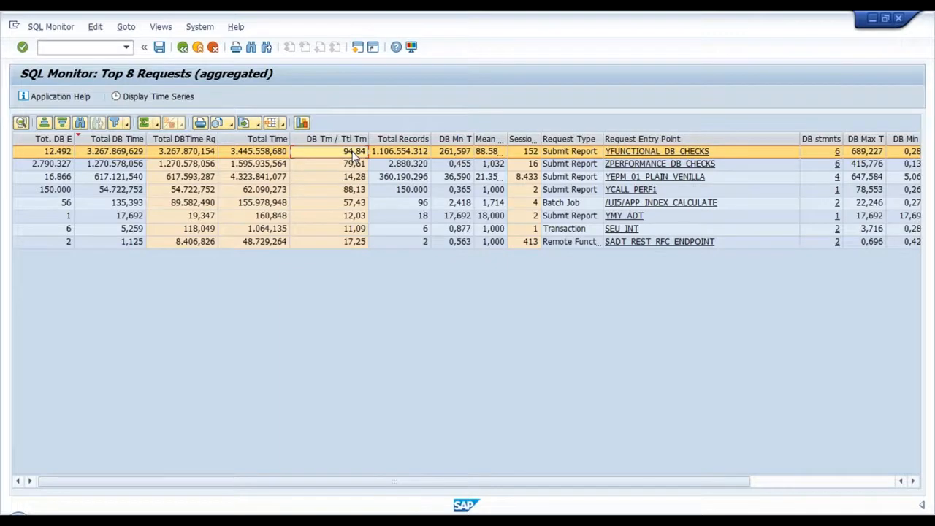
Check the time ratios of SADT_REST_RFC_ENDPOINT and YEPM_01_PLAIN_VENILLA, view the latter's detailed records, and return to the requests list
click(349, 243)
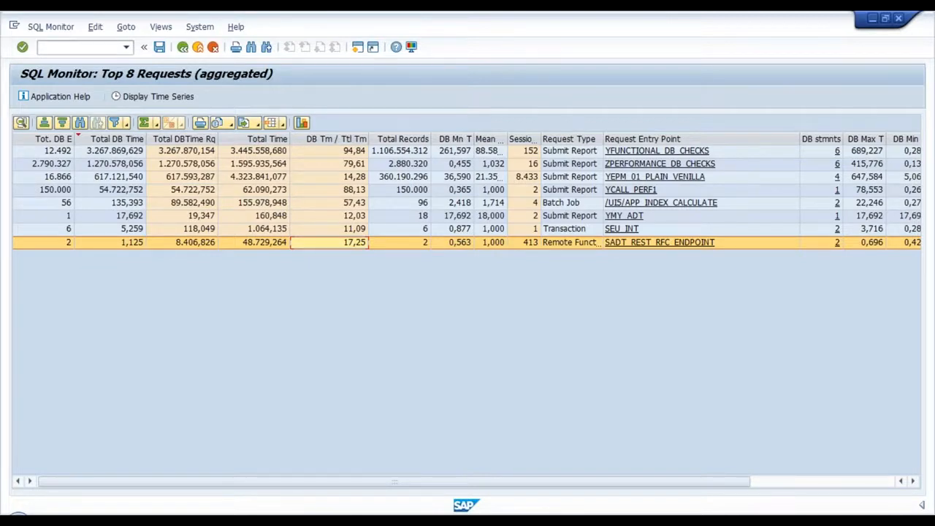
click(358, 178)
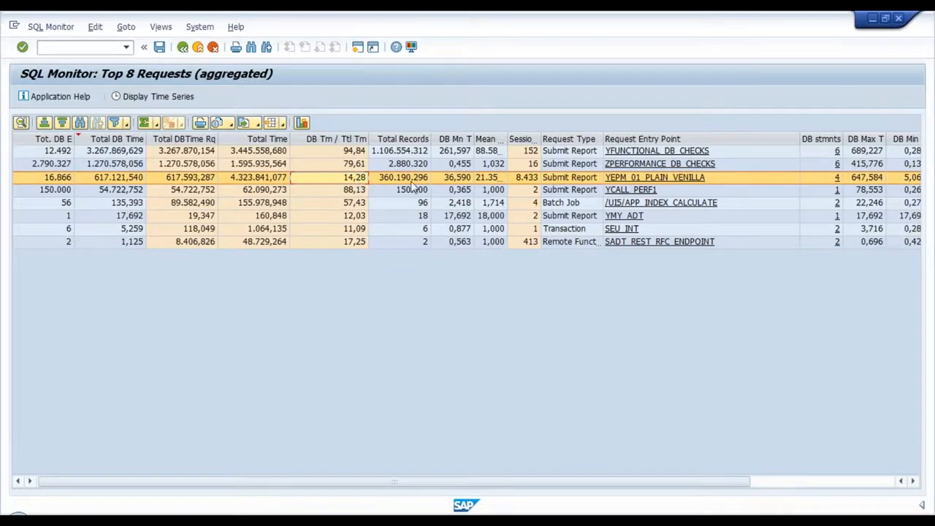
double_click(381, 179)
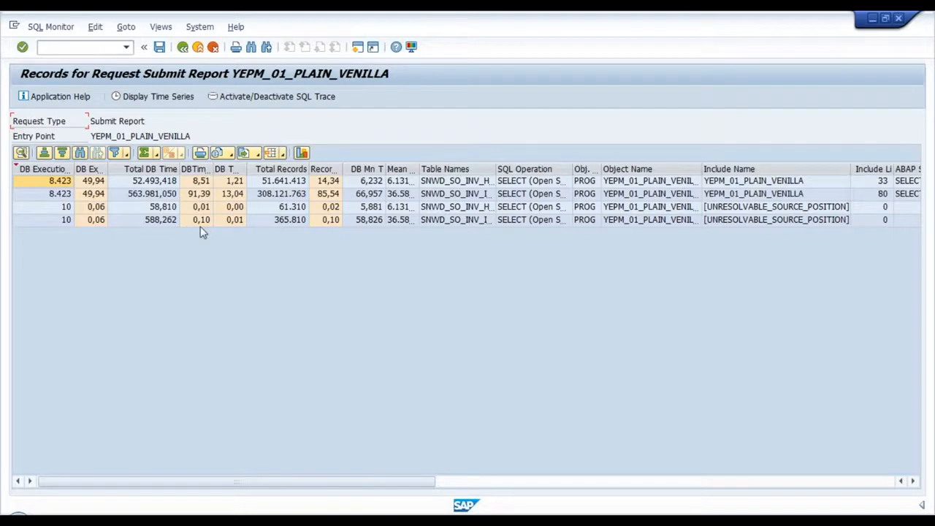
click(182, 47)
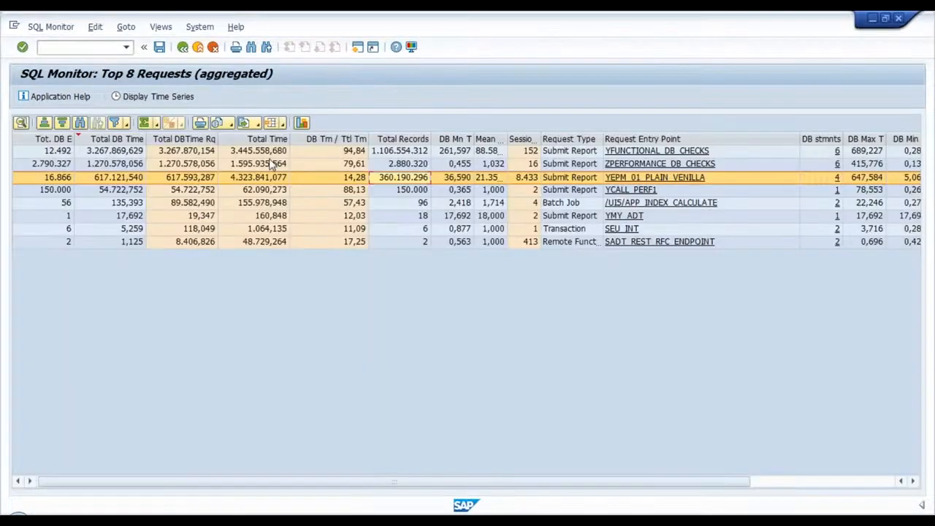
Freeze the requests list up to the Total Time column and widen the Mean DB Records column
click(272, 151)
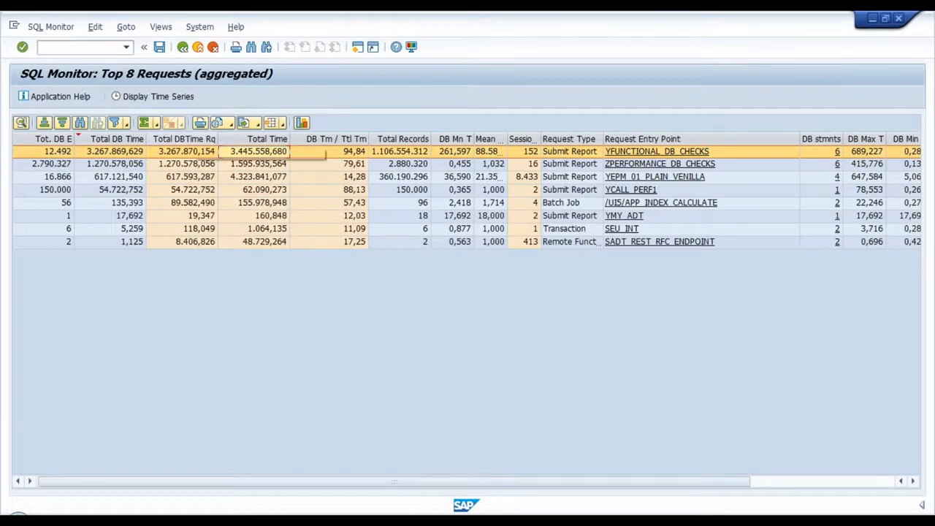
drag(53, 139, 256, 140)
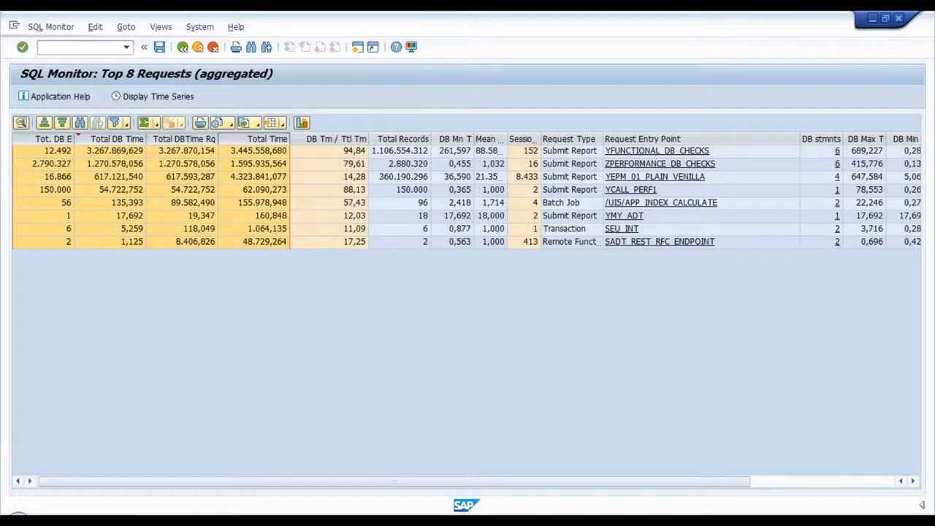
right_click(243, 143)
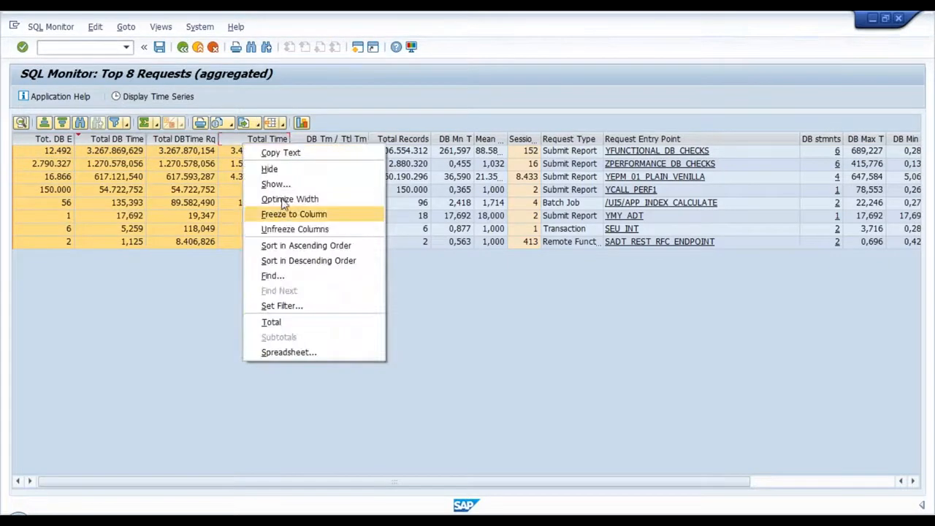
click(286, 214)
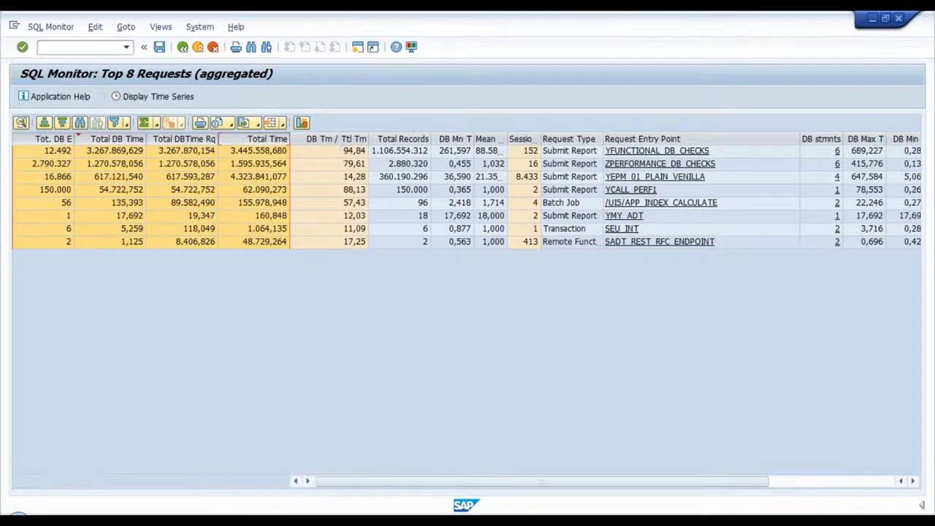
click(356, 152)
drag(509, 139, 564, 139)
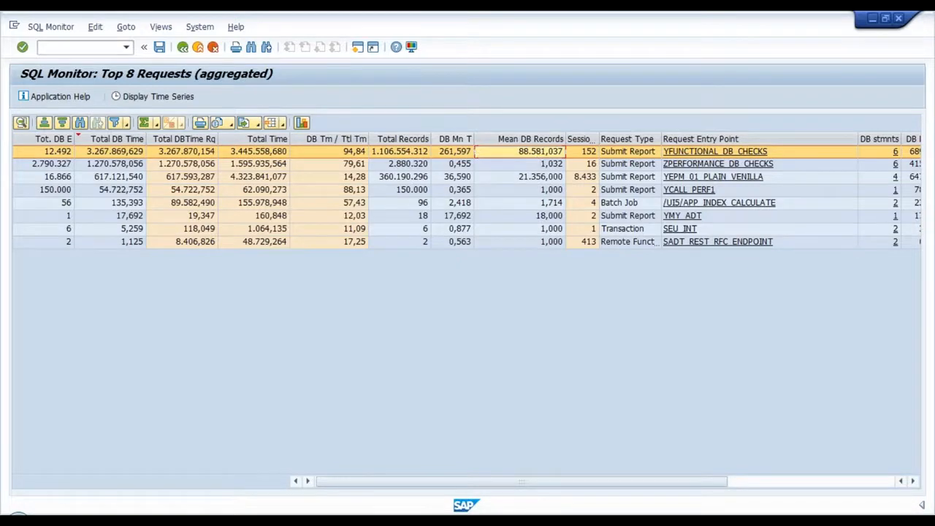
Widen the DB Mean Time column and compare YFUNCTIONAL_DB_CHECKS' mean database time with its mean records
drag(475, 139, 504, 146)
click(476, 154)
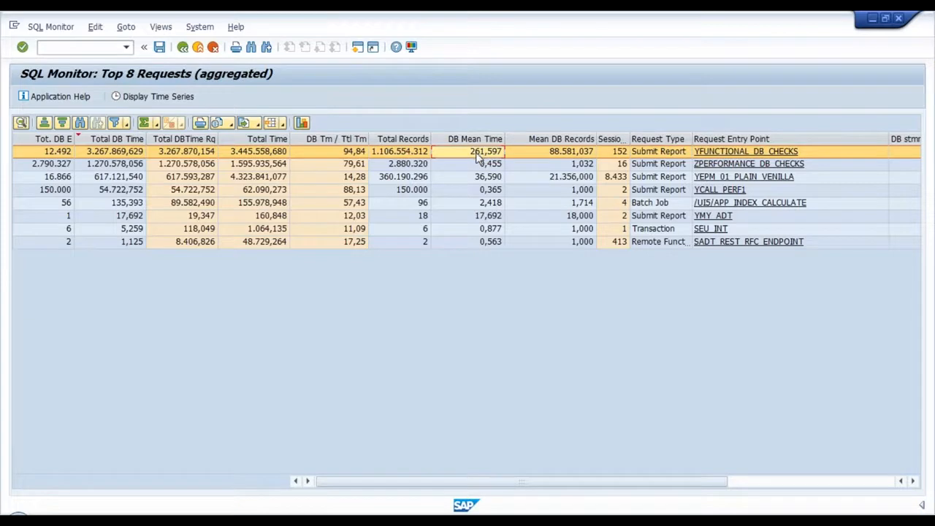
click(547, 154)
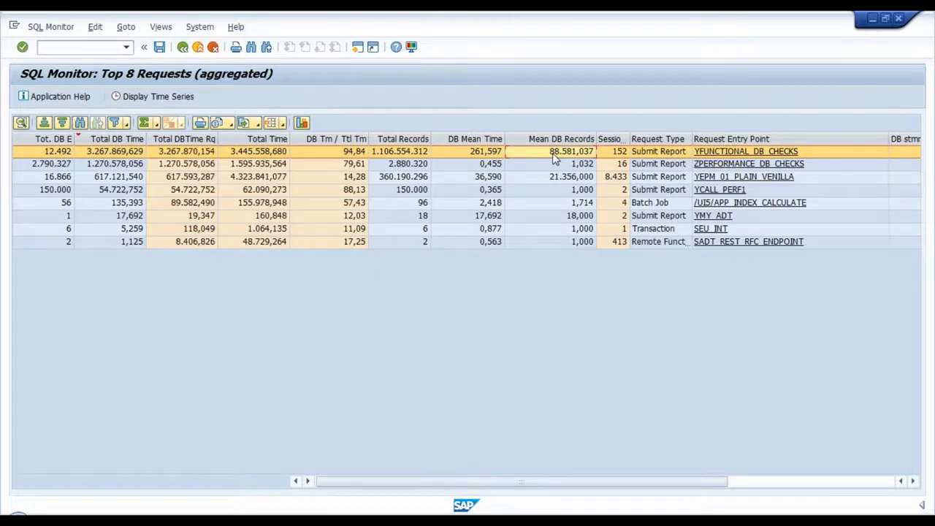
click(461, 155)
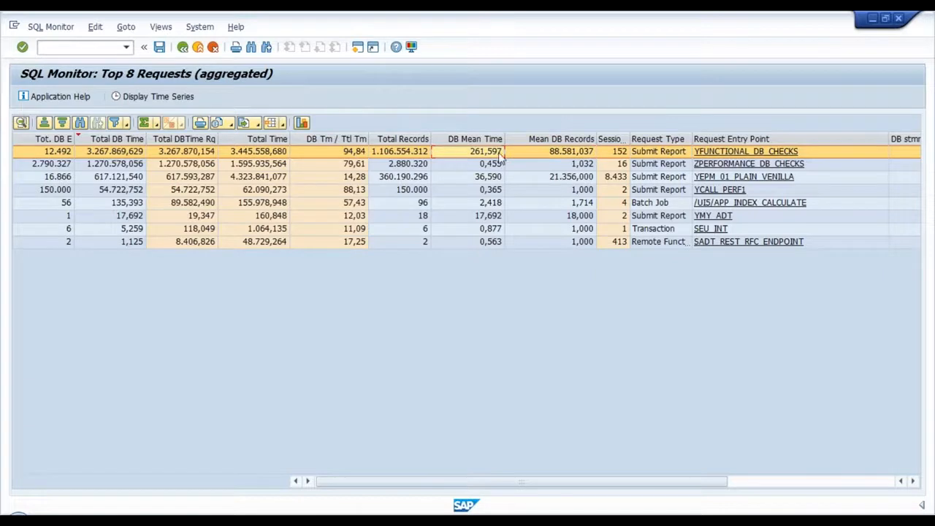
Widen the Internal Sessions column and compare sessions and Total DB Time for YEPM_01_PLAIN_VENILLA and YFUNCTIONAL_DB_CHECKS
drag(629, 139, 691, 139)
click(654, 154)
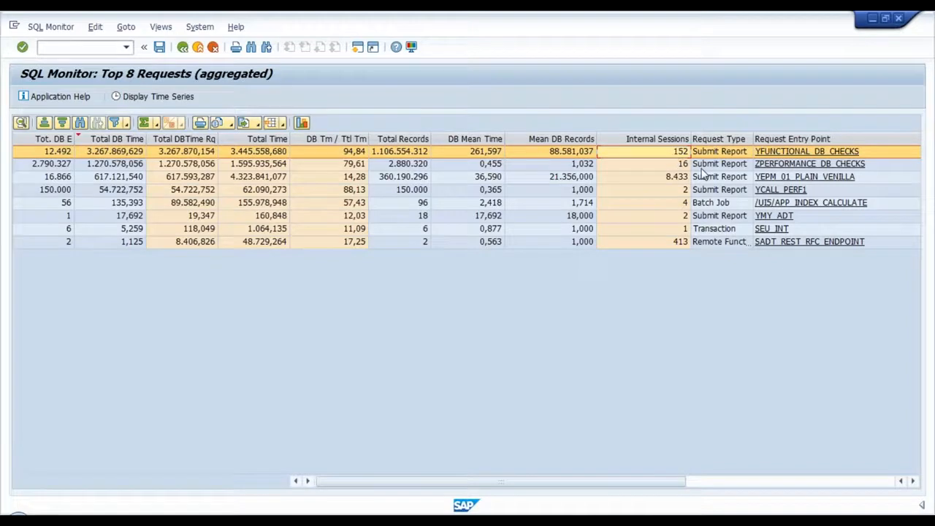
click(668, 179)
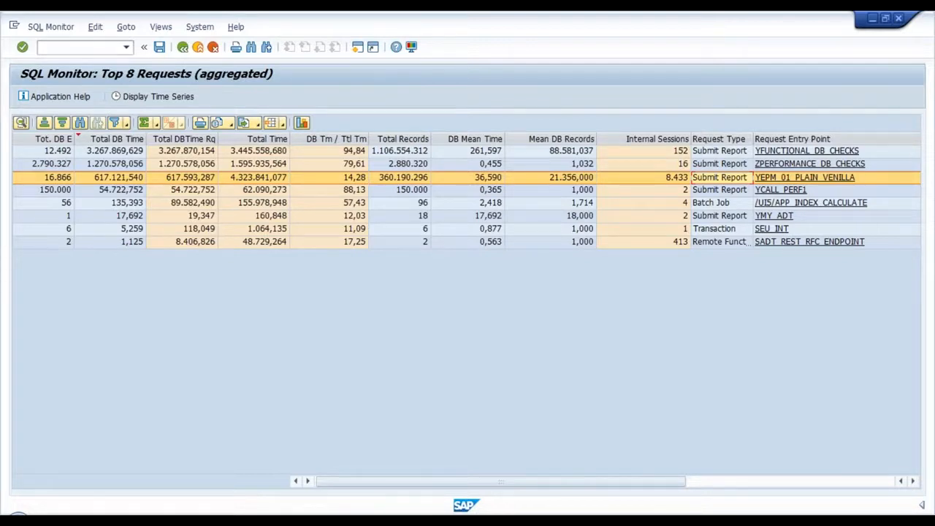
click(115, 180)
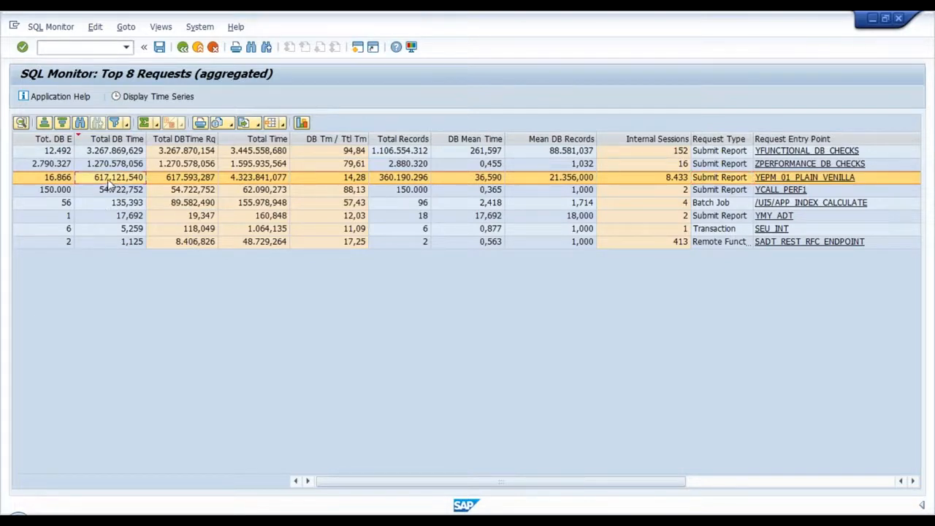
click(661, 183)
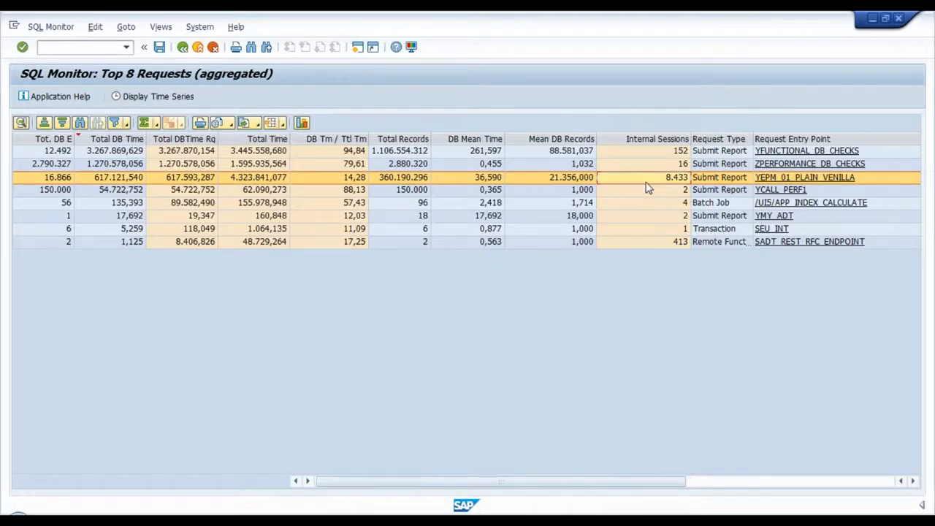
click(651, 155)
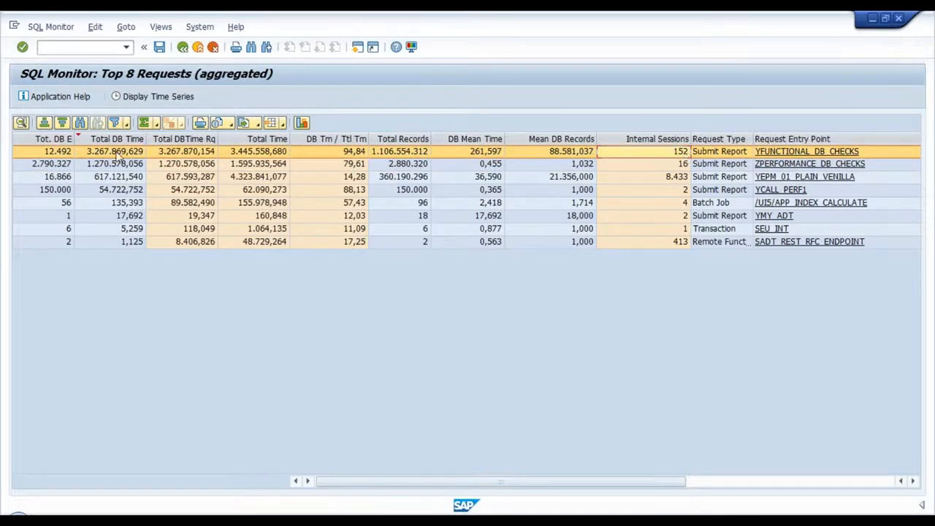
click(116, 153)
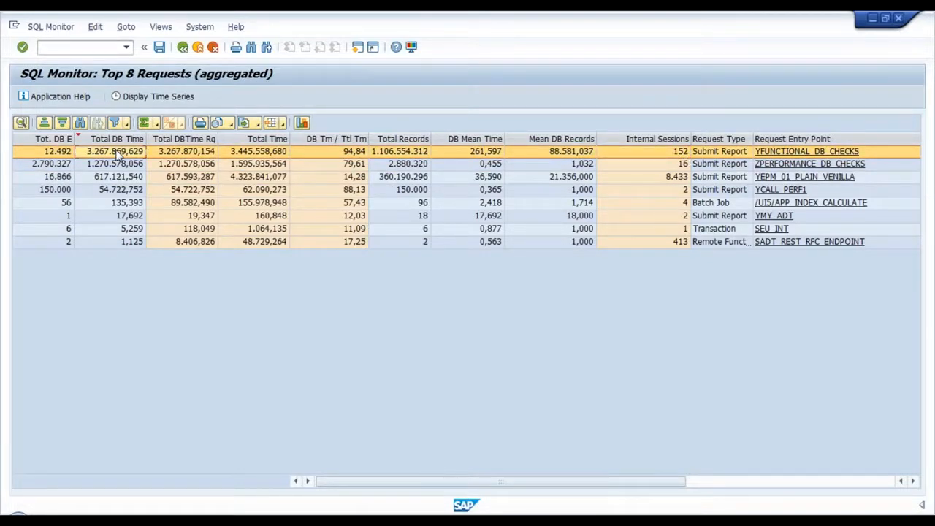
Compare the internal session counts of the YFUNCTIONAL_DB_CHECKS and YEPM_01_PLAIN_VENILLA requests
click(633, 178)
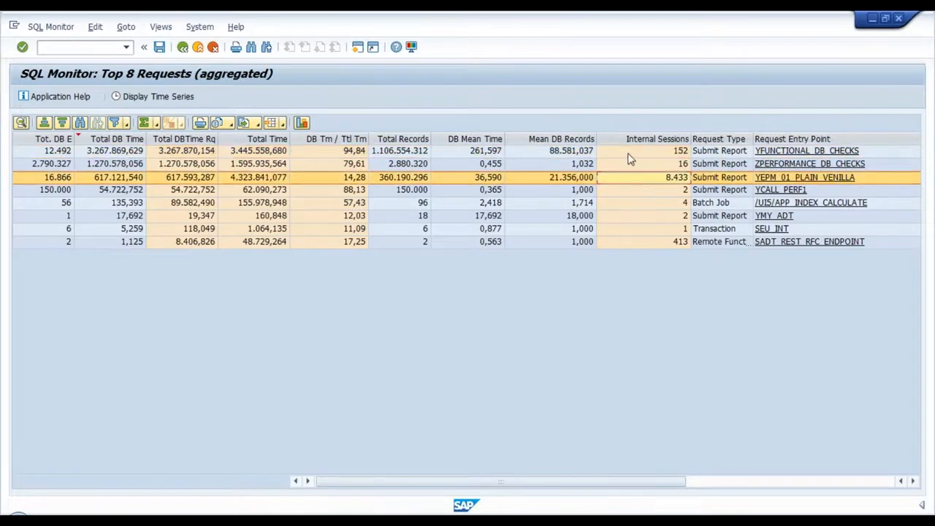
click(628, 153)
click(625, 177)
click(624, 154)
click(624, 176)
click(624, 153)
click(625, 176)
click(624, 153)
click(625, 176)
click(624, 154)
click(629, 177)
click(628, 154)
click(629, 178)
click(631, 155)
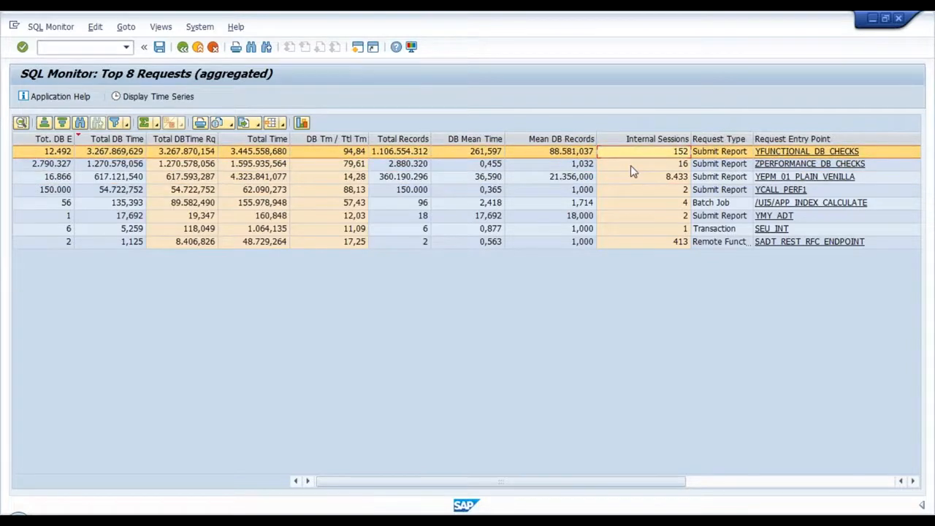
click(631, 166)
click(634, 175)
click(632, 154)
click(635, 178)
click(633, 155)
click(643, 178)
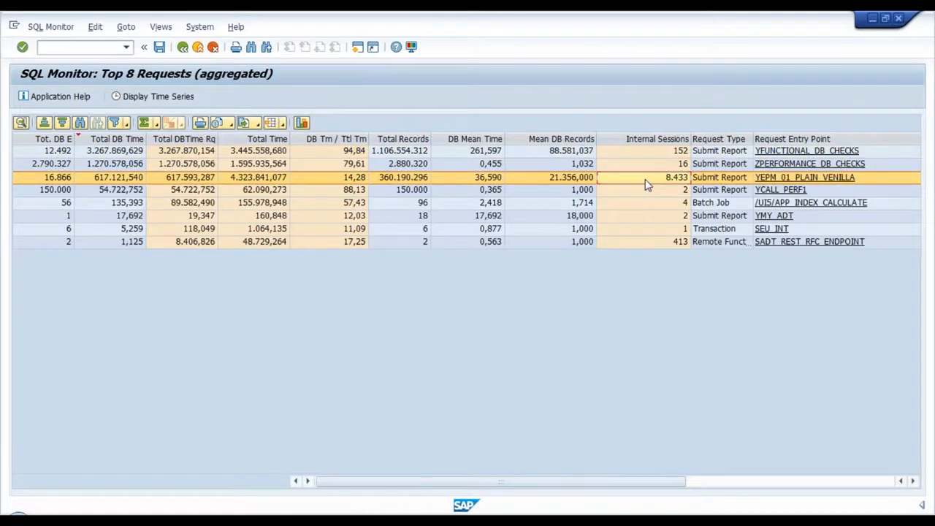
Go through YEPM_01_PLAIN_VENILLA's remaining columns to the last one and widen the Dvtn Records column
click(425, 180)
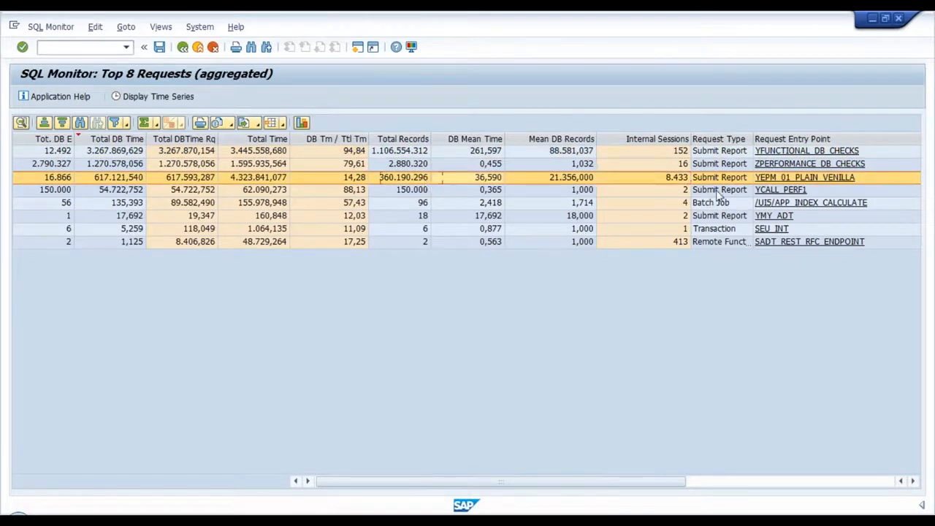
key(Right)
key(Right)
key(Right)
key(Right)
key(Right)
key(Right)
key(Right)
key(Right)
key(Right)
key(Right)
key(Right)
key(Right)
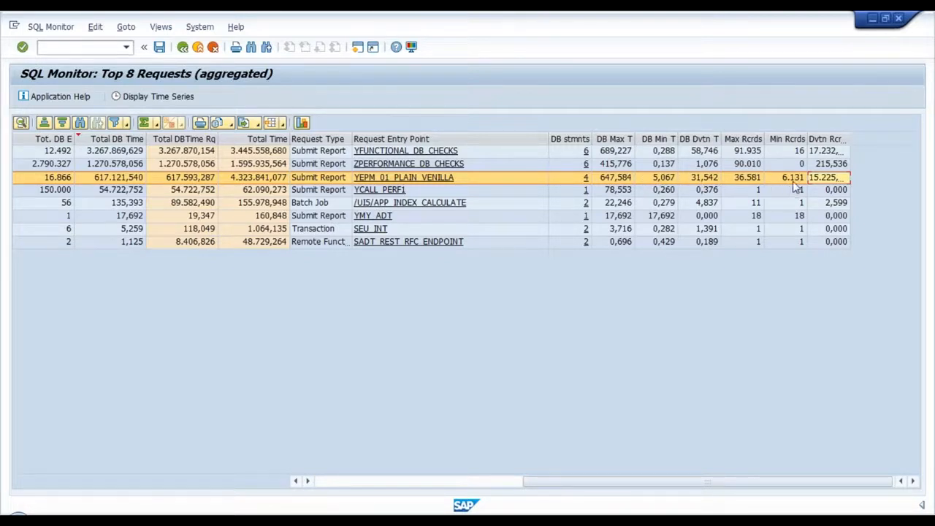
double_click(850, 137)
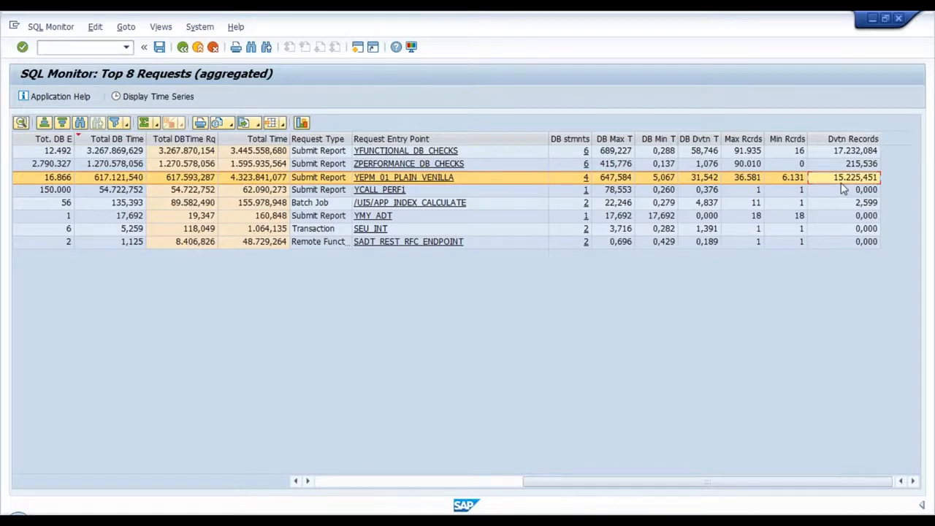
Open the detailed records of the YEPM_01_PLAIN_VENILLA request and slightly widen the SQL Operation column
click(542, 179)
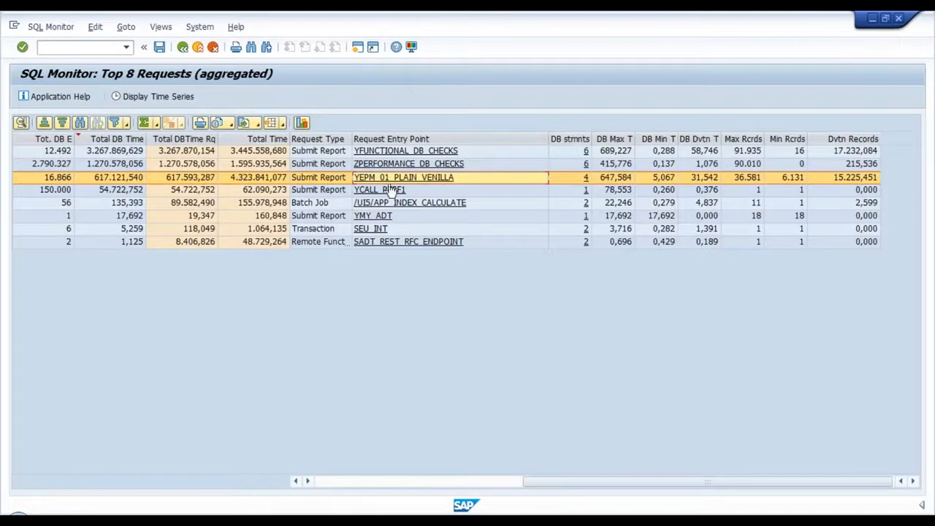
click(443, 482)
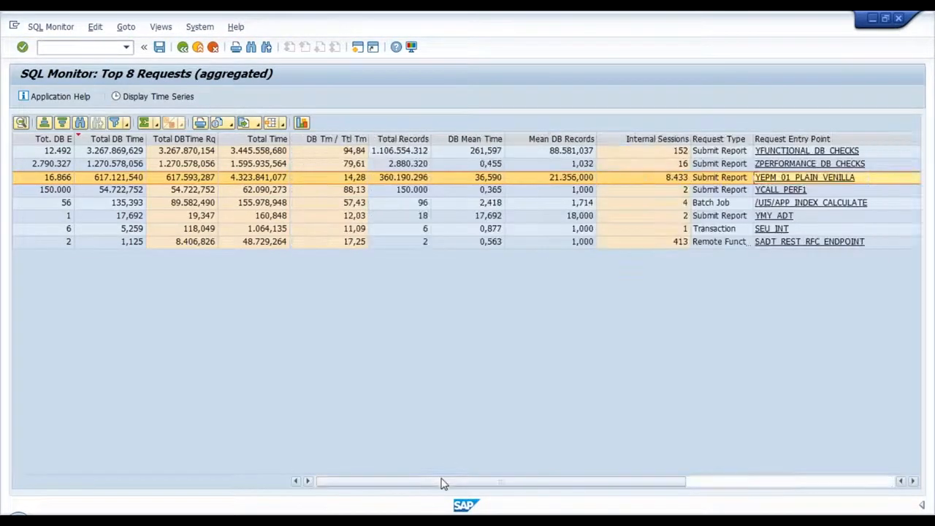
double_click(327, 181)
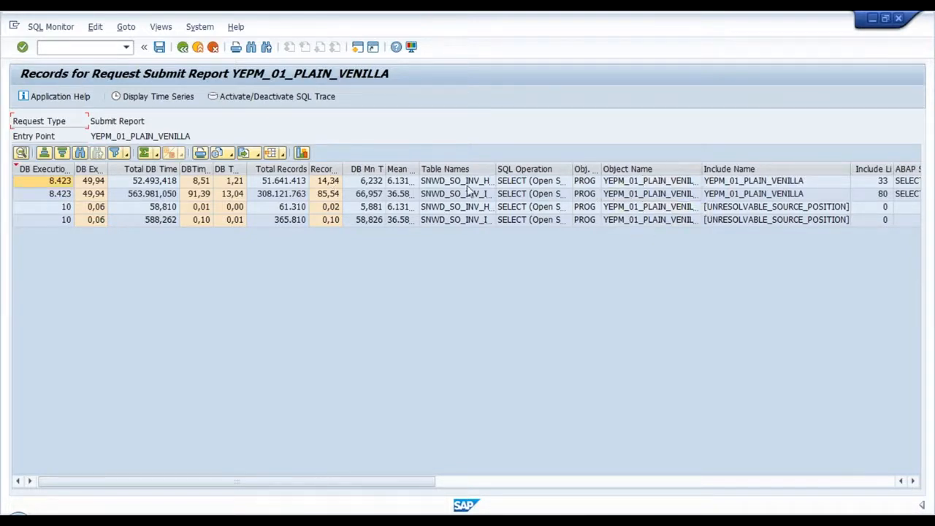
mouse_move(572, 169)
mouse_down()
mouse_move(647, 166)
mouse_move(570, 168)
mouse_up()
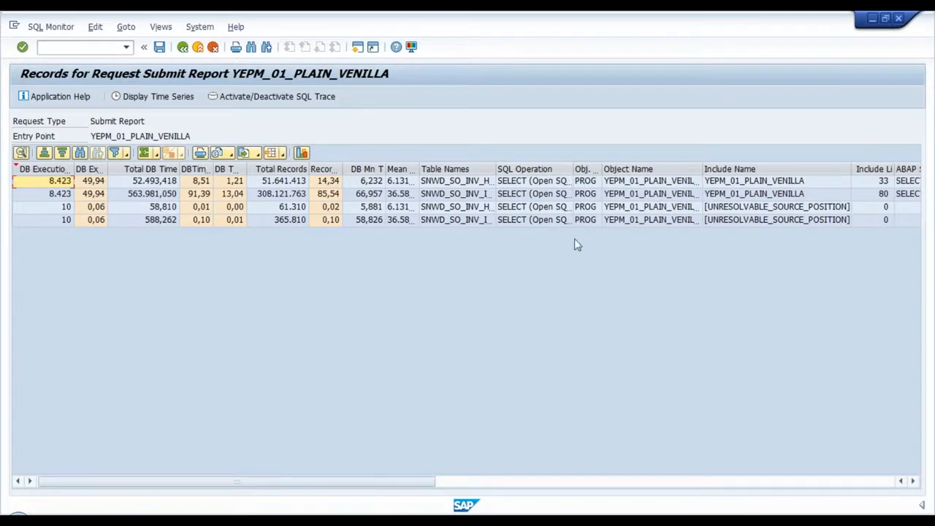
Check the DB time shares of the record for include line 80, go through its remaining columns and open its ABAP source code
click(230, 195)
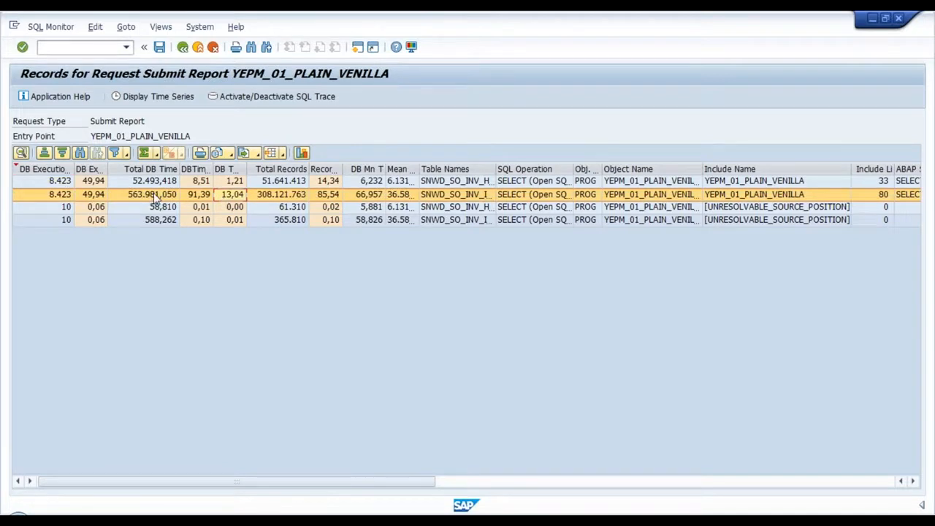
click(198, 195)
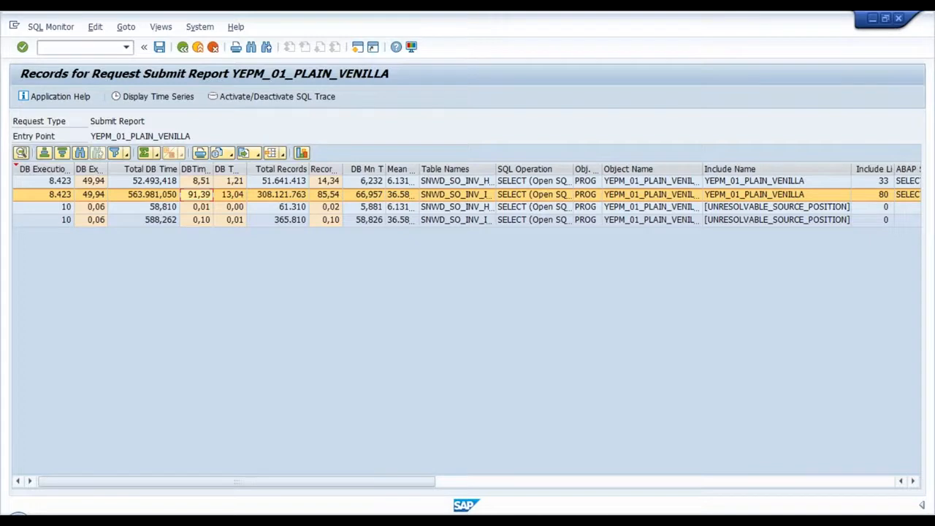
key(Right)
key(Right)
key(Right)
key(Right)
key(Right)
key(Right)
key(Right)
key(Right)
key(Right)
key(Right)
key(Right)
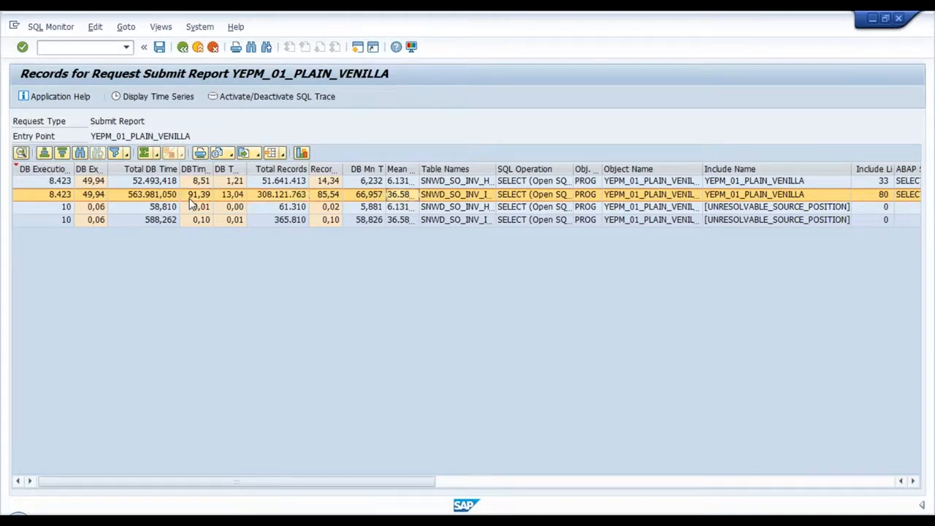
key(Right)
key(Right)
key(Right)
key(Right)
key(Right)
key(Right)
key(Right)
key(Right)
key(Right)
key(Right)
key(Right)
key(Right)
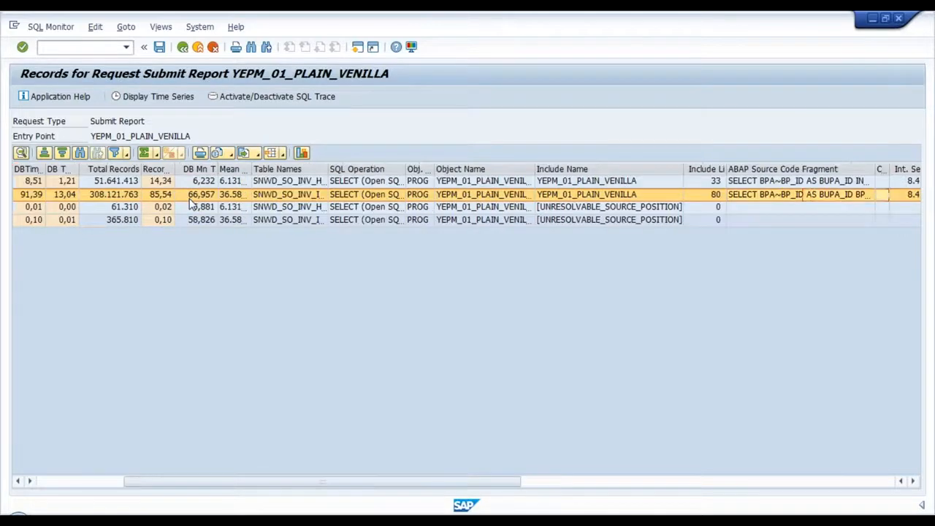
key(Right)
key(Right)
key(Right)
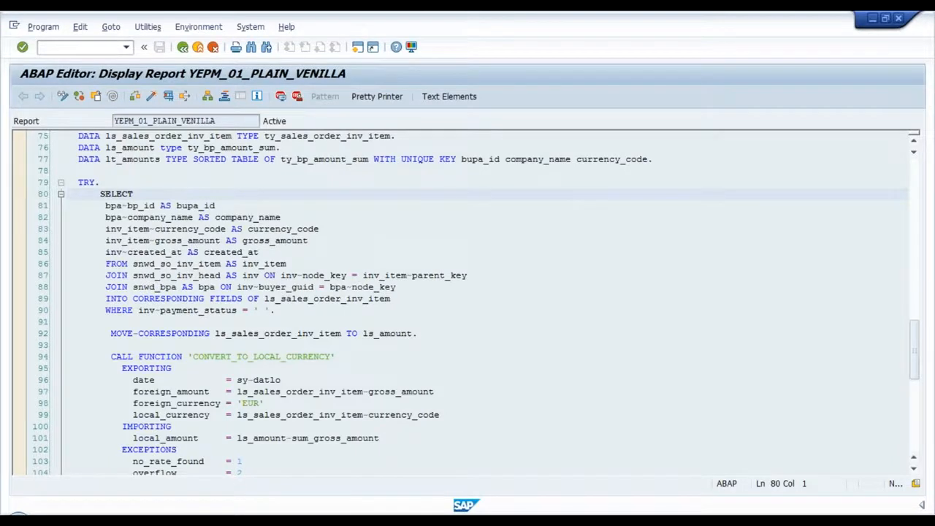
Review the SELECT loop starting at line 80 and highlight its SELECT and ENDSELECT statements
scroll(252, 203, down, 2)
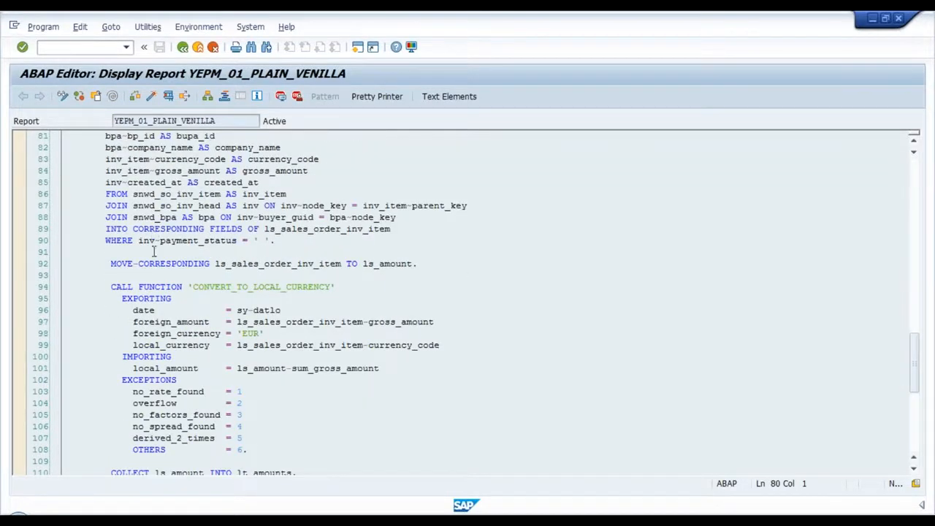
scroll(182, 292, down, 4)
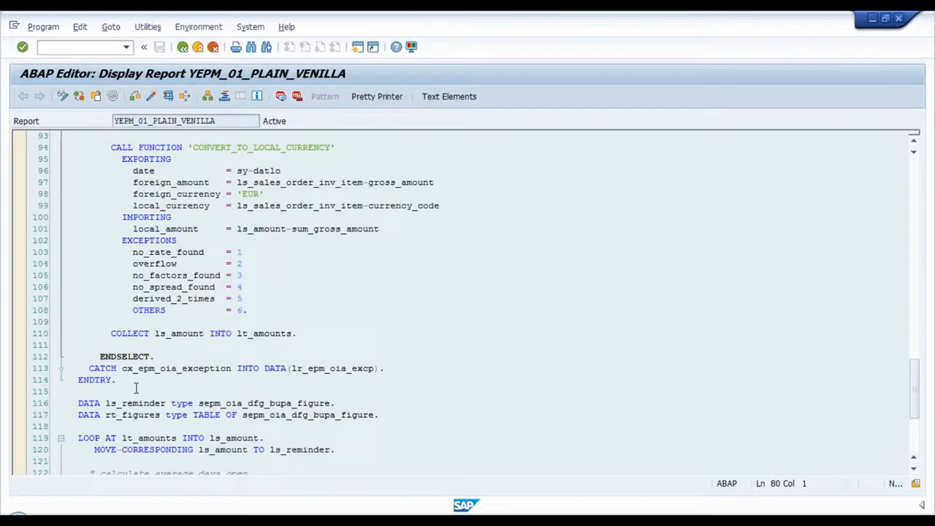
scroll(137, 389, up, 2)
scroll(139, 389, up, 4)
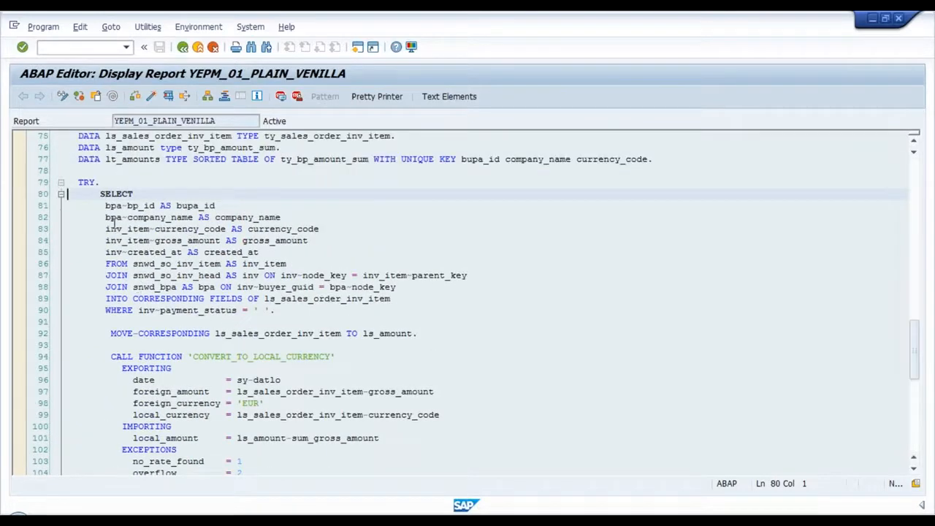
scroll(173, 260, down, 2)
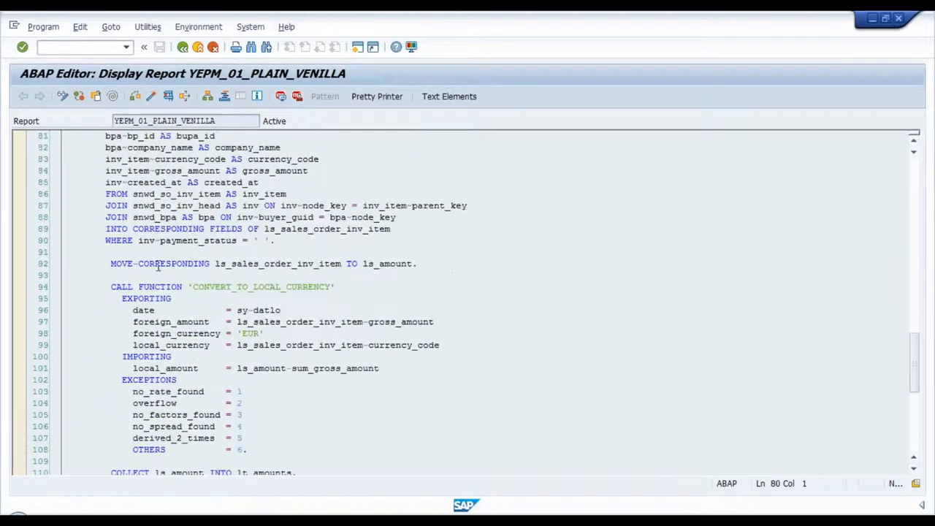
scroll(150, 234, up, 3)
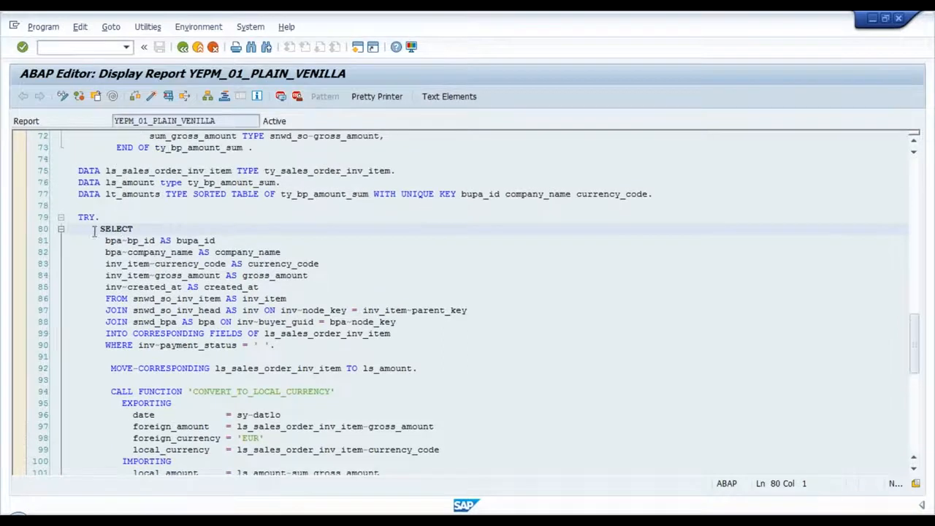
drag(93, 228, 140, 228)
scroll(140, 229, down, 6)
drag(93, 392, 156, 392)
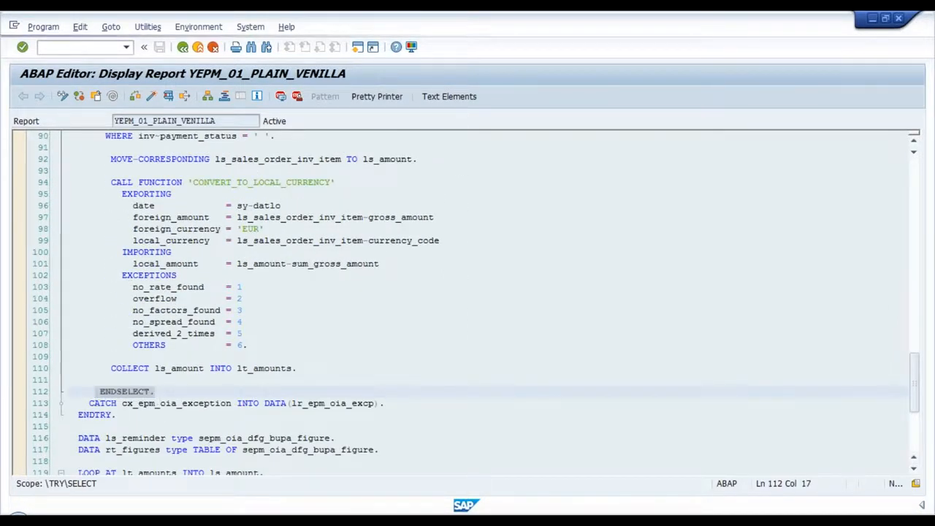
Highlight the whole SELECT to ENDSELECT block from line 80 to 112, and return to the request's records
scroll(159, 392, up, 1)
scroll(158, 393, up, 2)
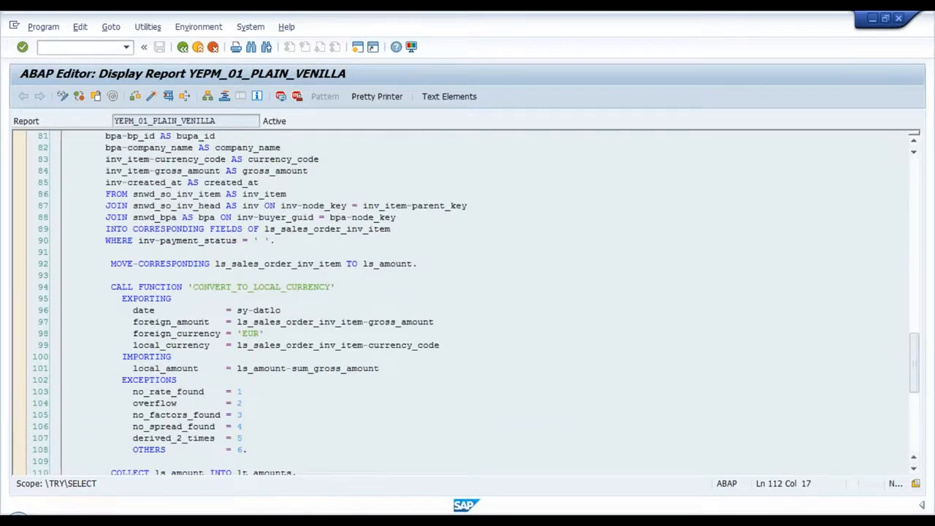
scroll(467, 301, up, 3)
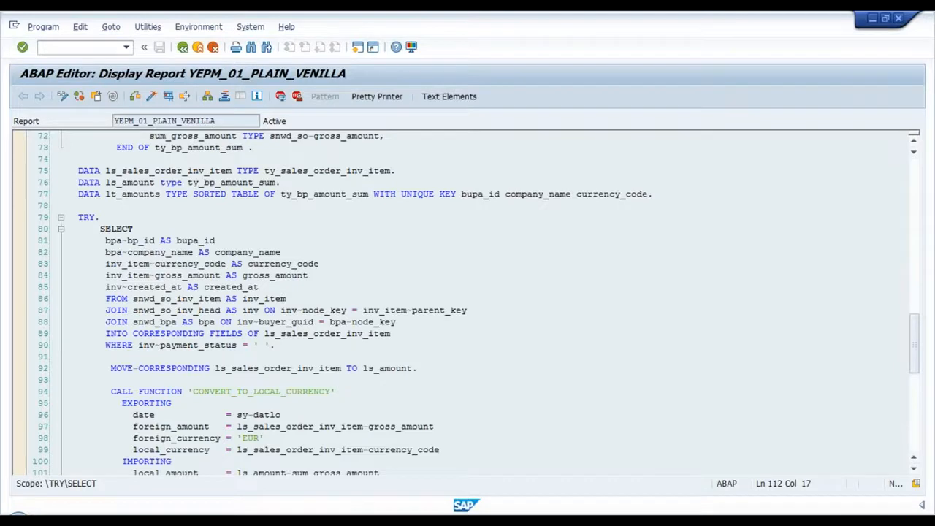
drag(98, 228, 154, 358)
scroll(206, 392, down, 7)
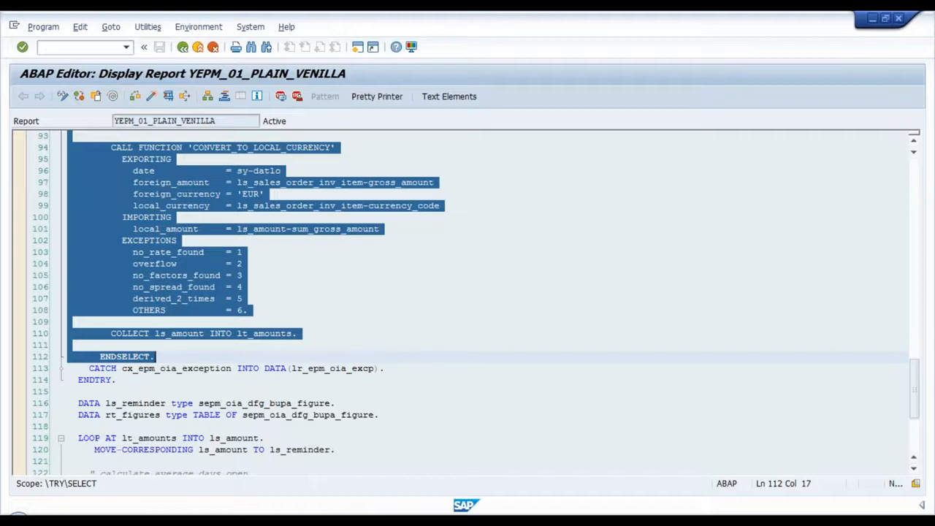
scroll(475, 303, up, 4)
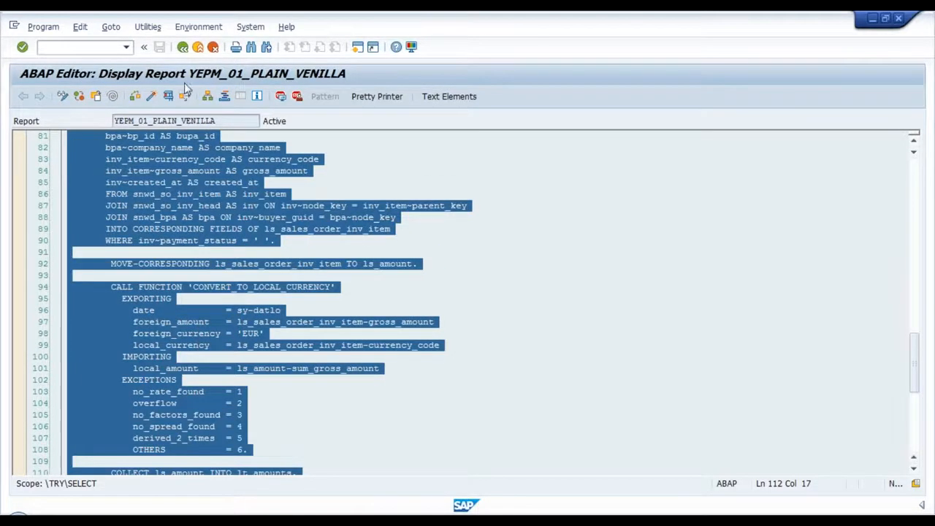
click(183, 47)
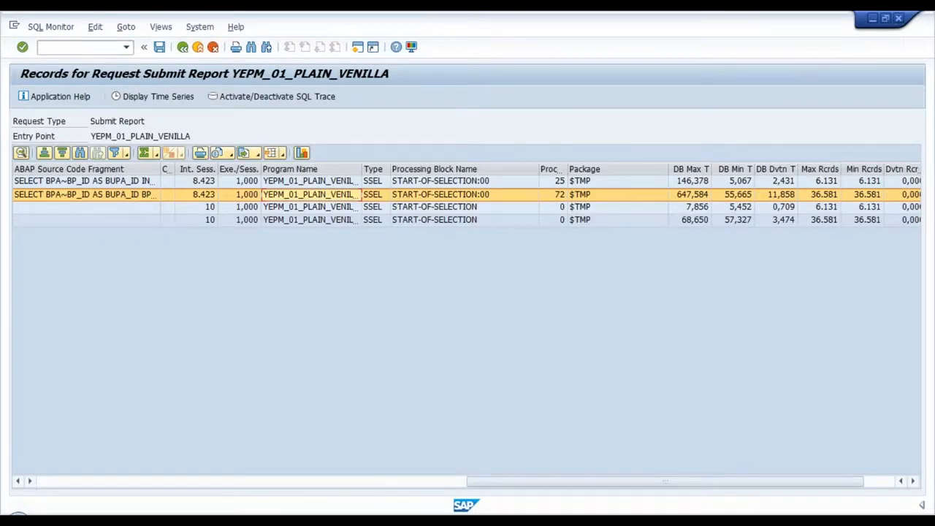
Leave the SQL Monitor results and open the SQL Performance Tuning Worklist with transaction SWLT
click(183, 51)
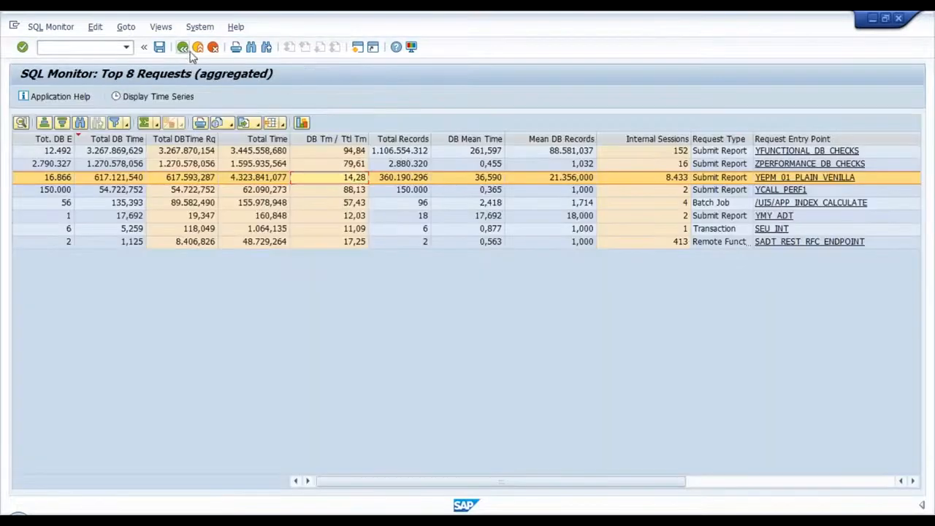
click(187, 50)
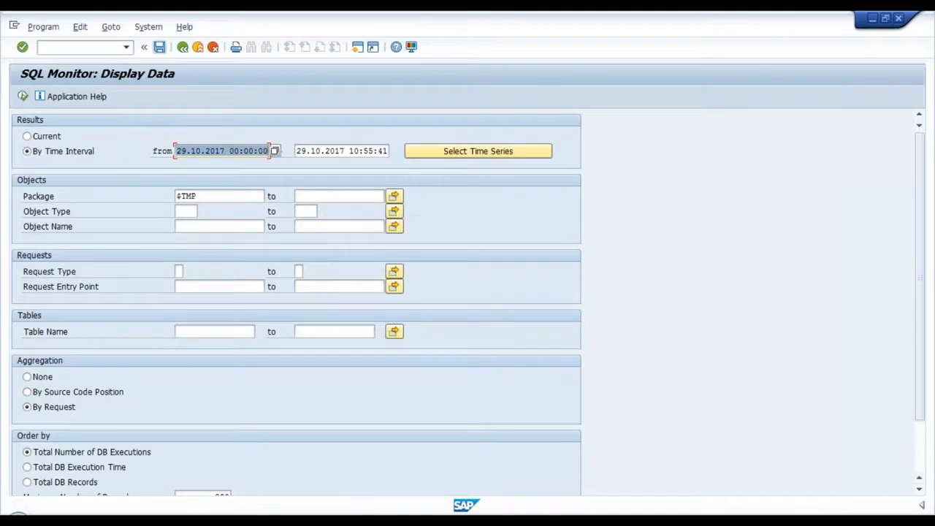
click(108, 47)
text(/nswlt)
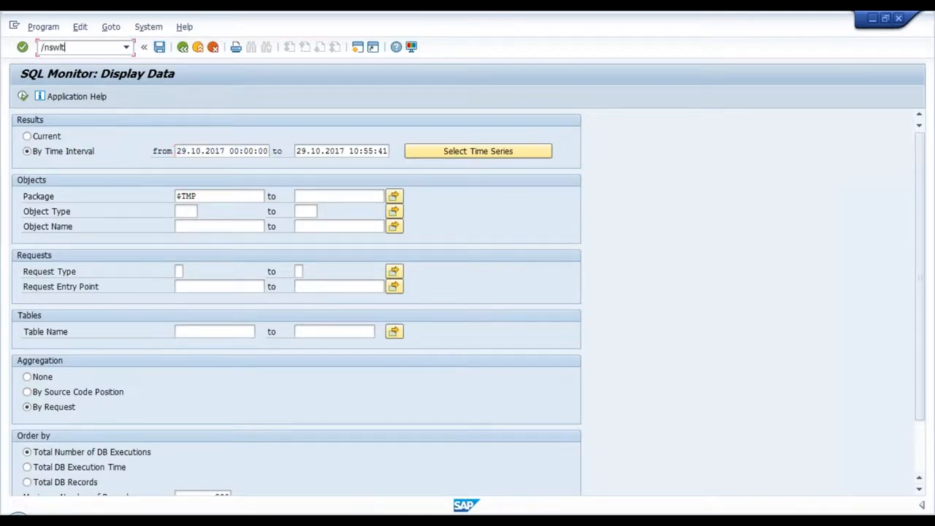
key(Return)
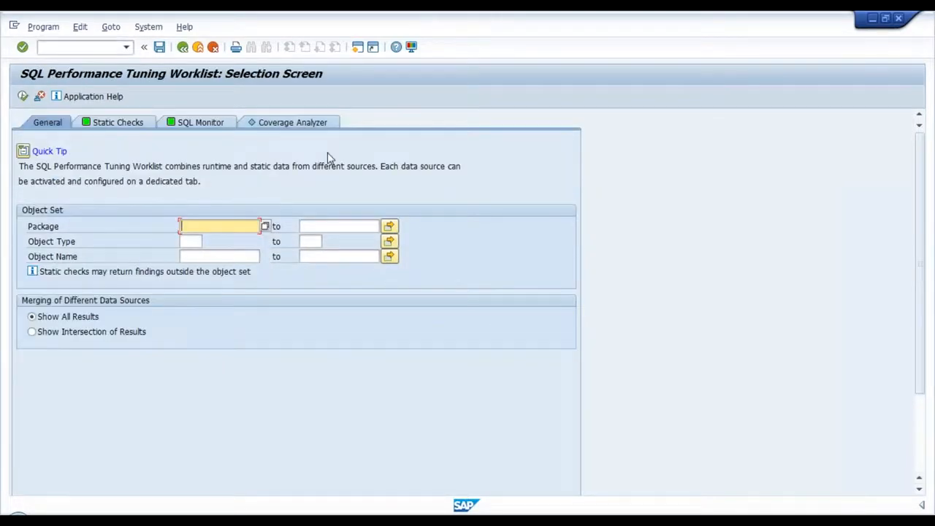
Choose the local Code Inspector result ZANUBHAV_CI_CHECKS_FOR_PERF as the worklist's static check data
click(95, 126)
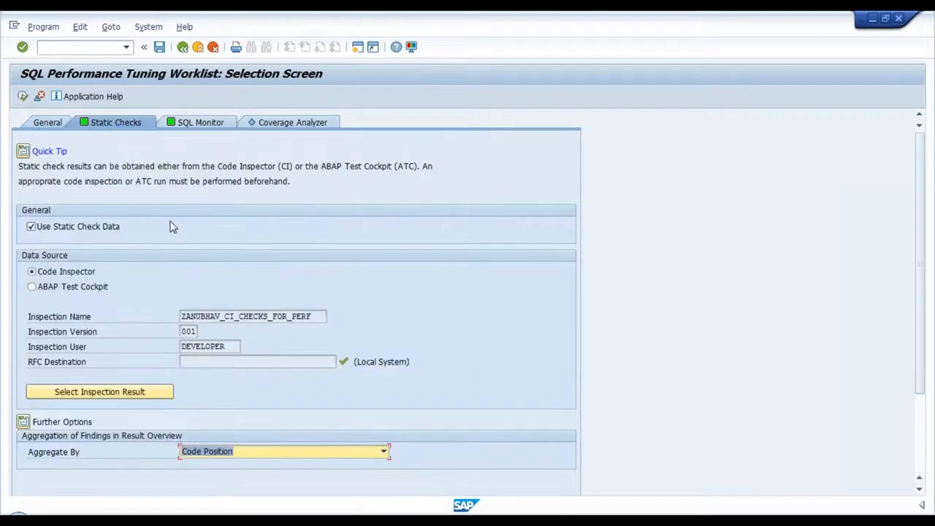
click(133, 393)
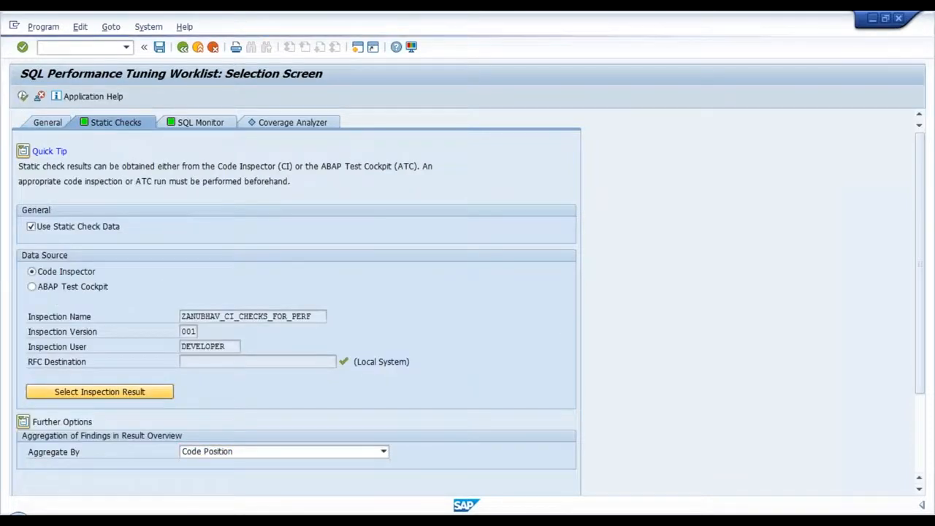
click(144, 271)
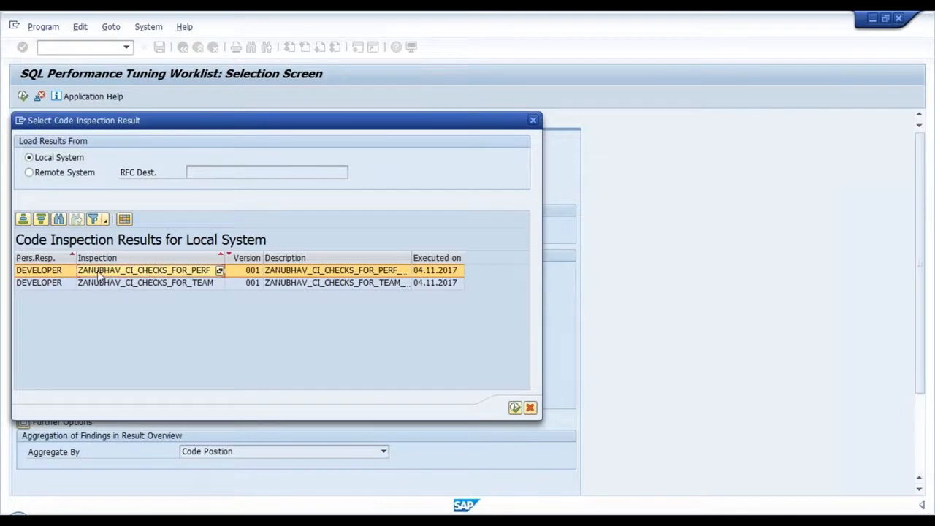
double_click(178, 277)
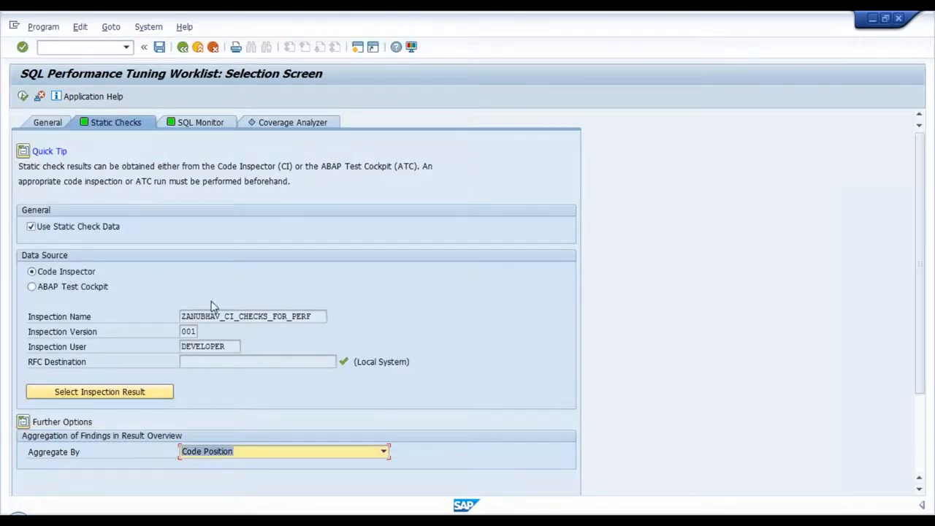
Choose the SQLM_A4H snapshot of system A4H as the worklist's SQL Monitor data
click(205, 129)
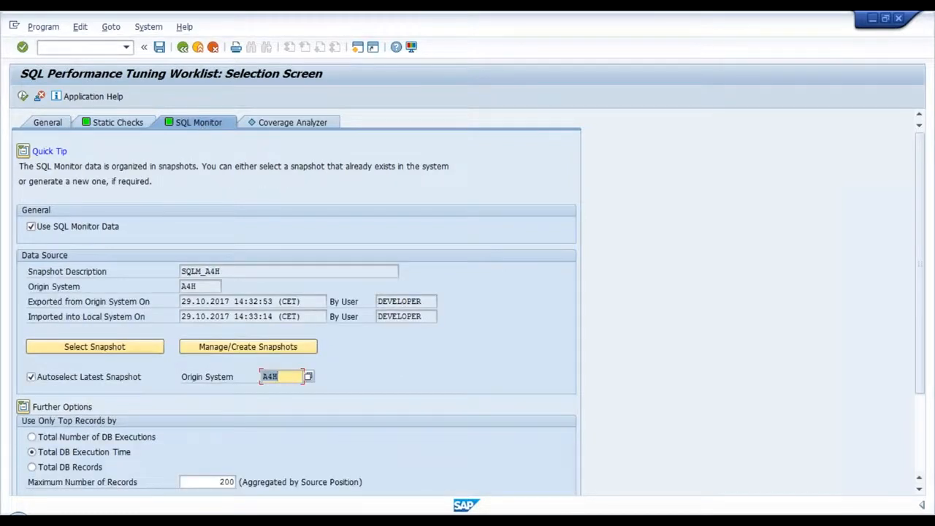
click(114, 351)
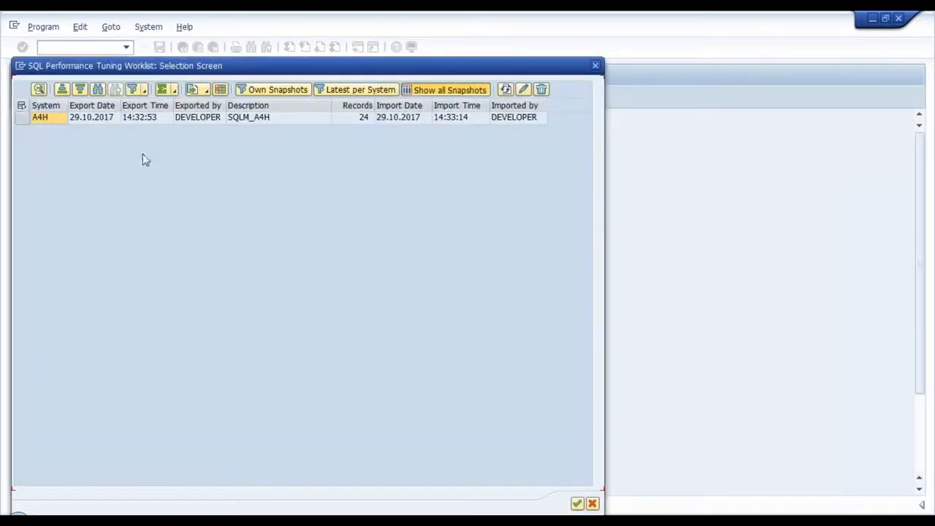
click(51, 121)
double_click(89, 123)
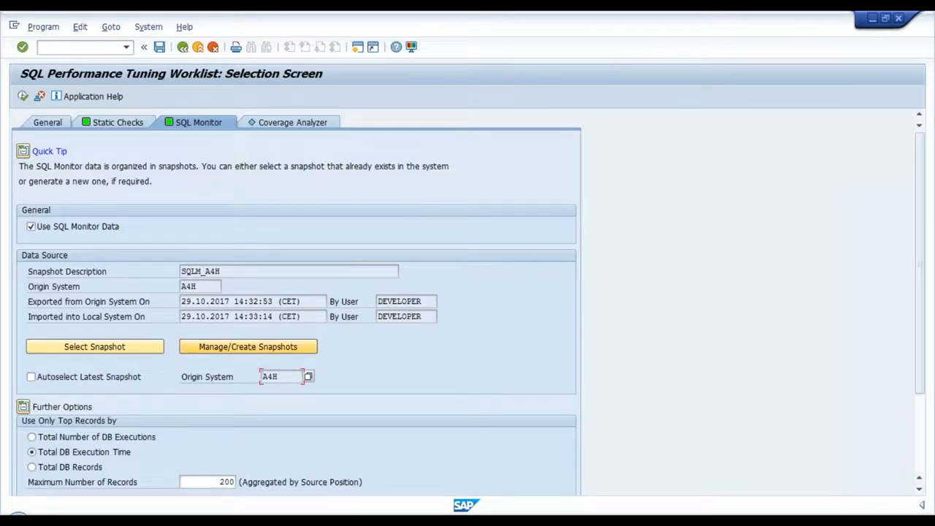
Check the file import path in the snapshot management and return to the worklist selection without creating a snapshot
click(240, 352)
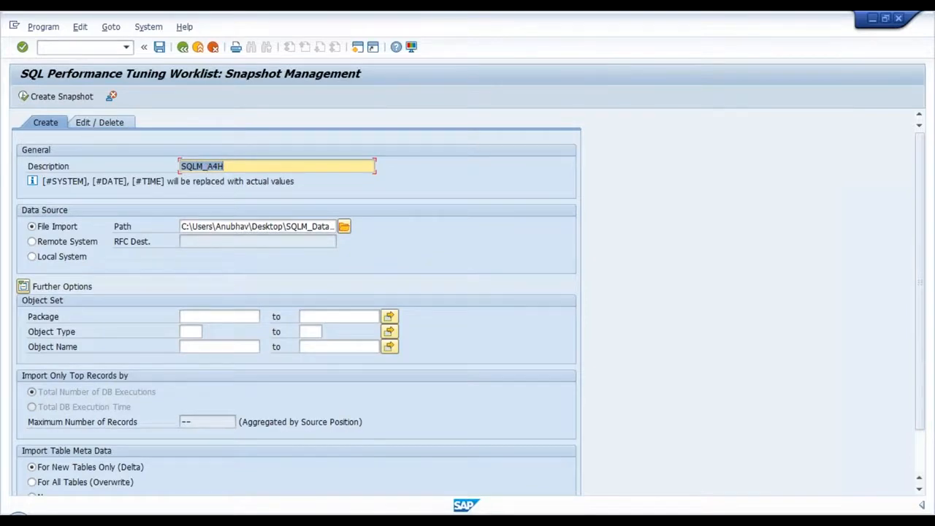
click(194, 228)
drag(182, 227, 381, 233)
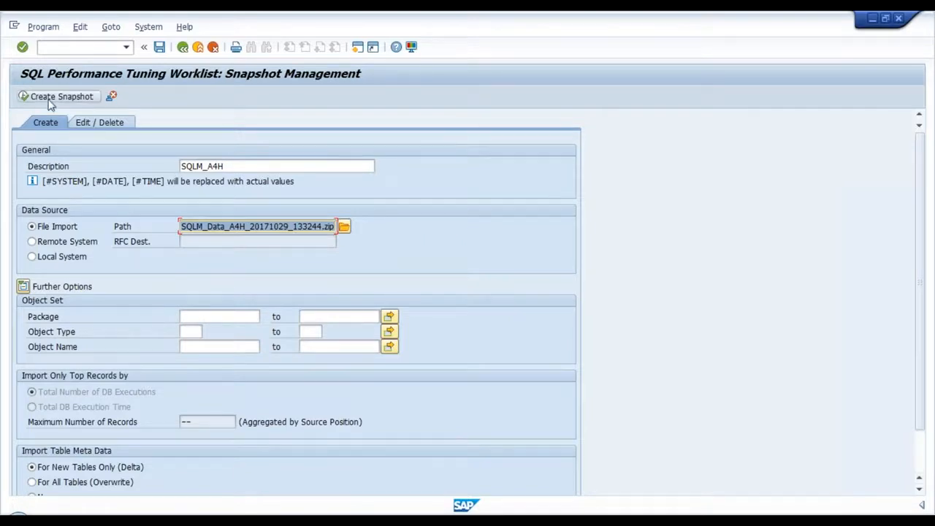
click(183, 46)
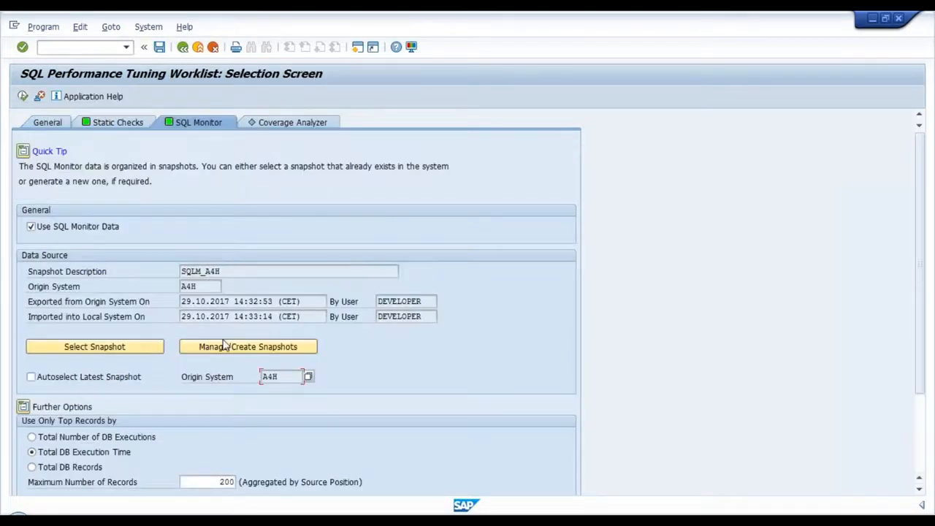
Select the SQLM_A4H snapshot again and run the SQL Performance Tuning Worklist
click(120, 348)
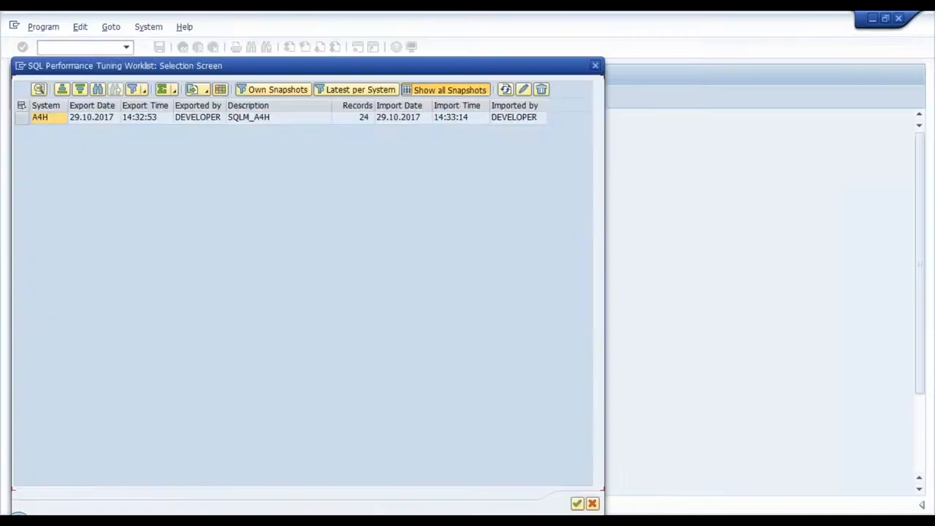
double_click(154, 118)
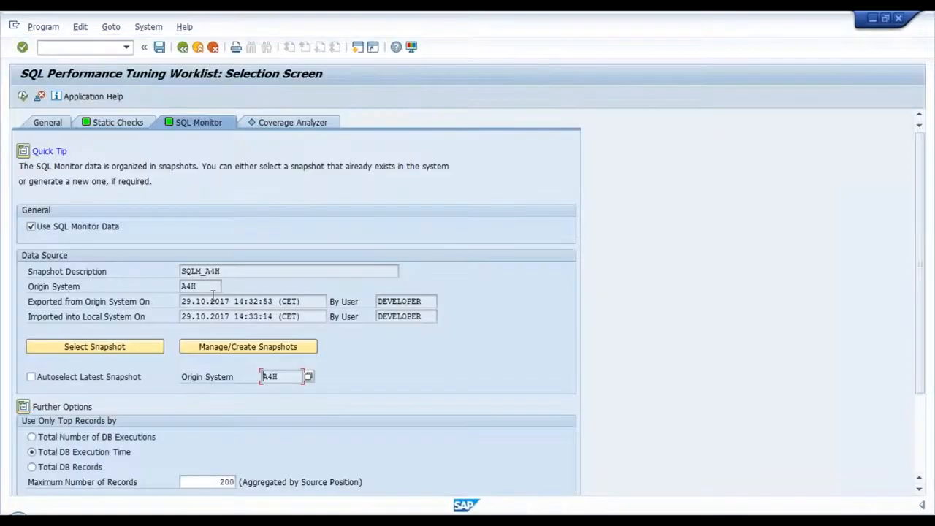
click(24, 96)
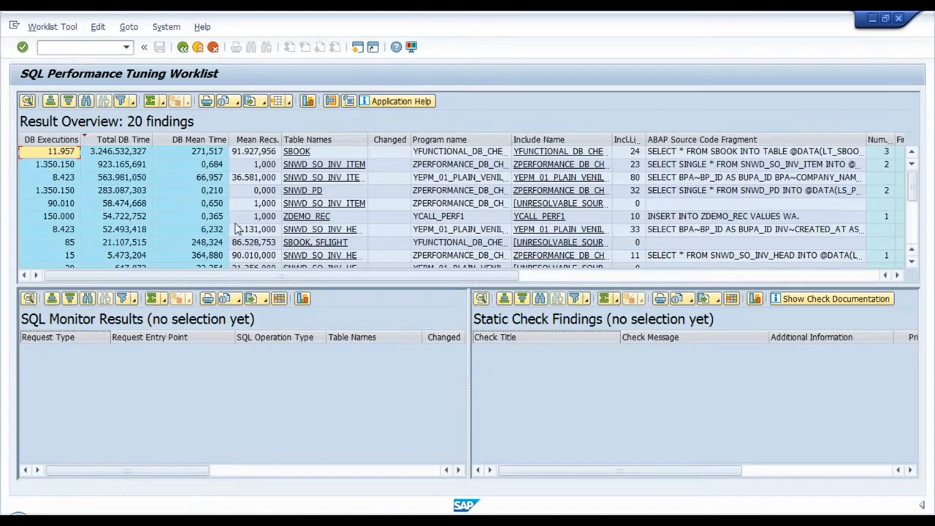
Go through the result overview columns for the SBOOK finding, from the DB times to the table properties and source code fragment
click(128, 153)
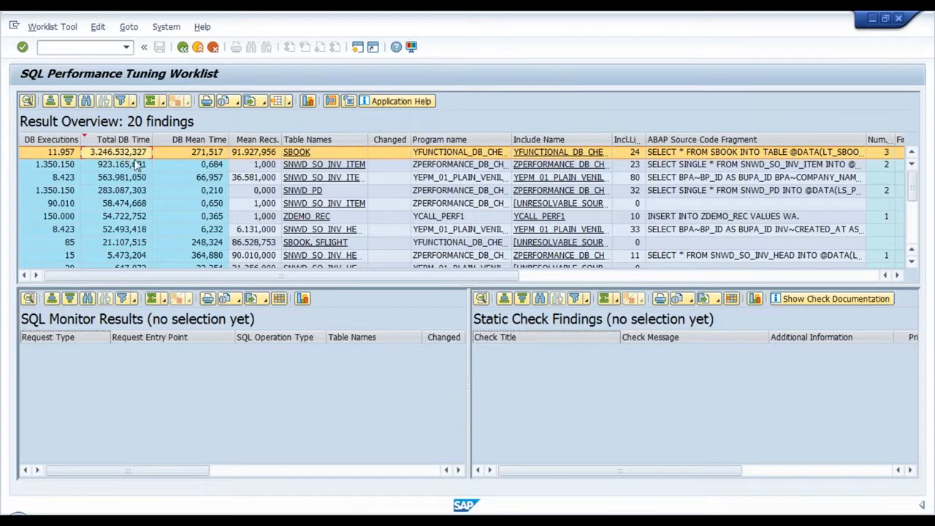
drag(373, 275, 734, 275)
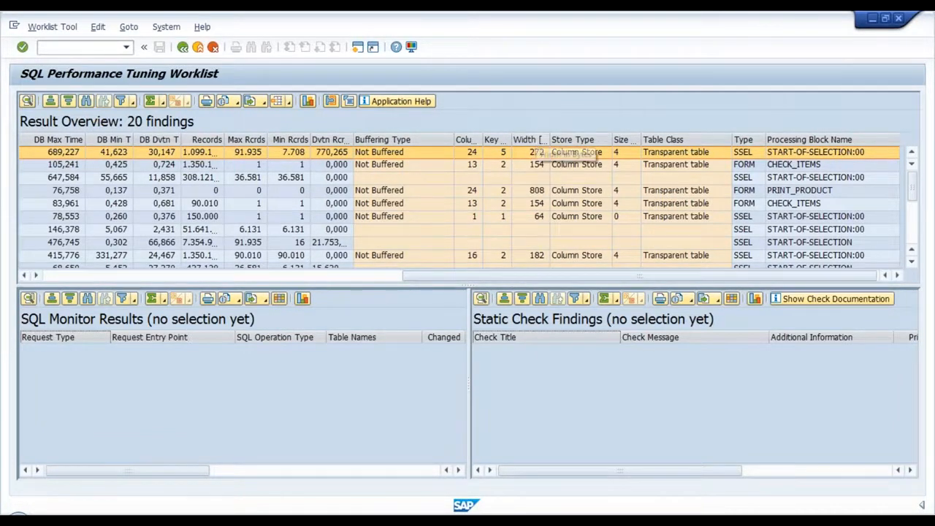
drag(501, 276, 414, 278)
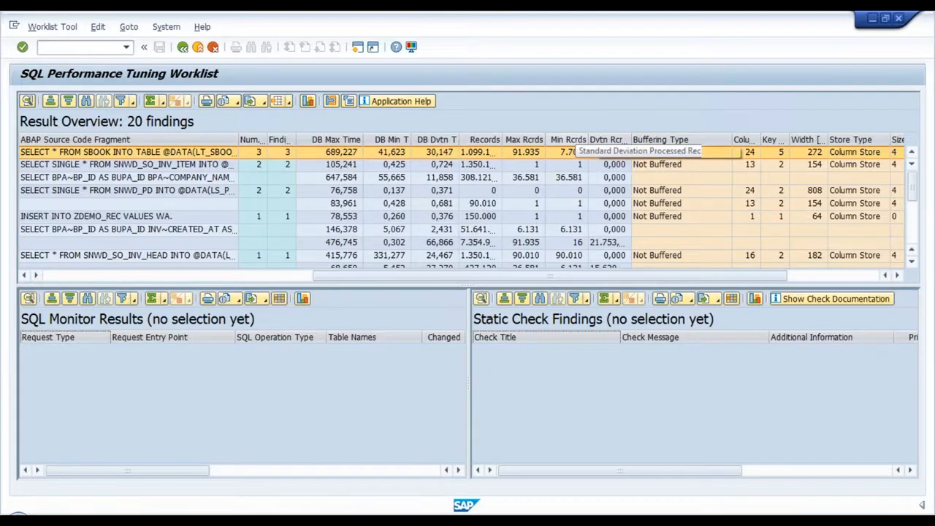
drag(318, 277, 44, 280)
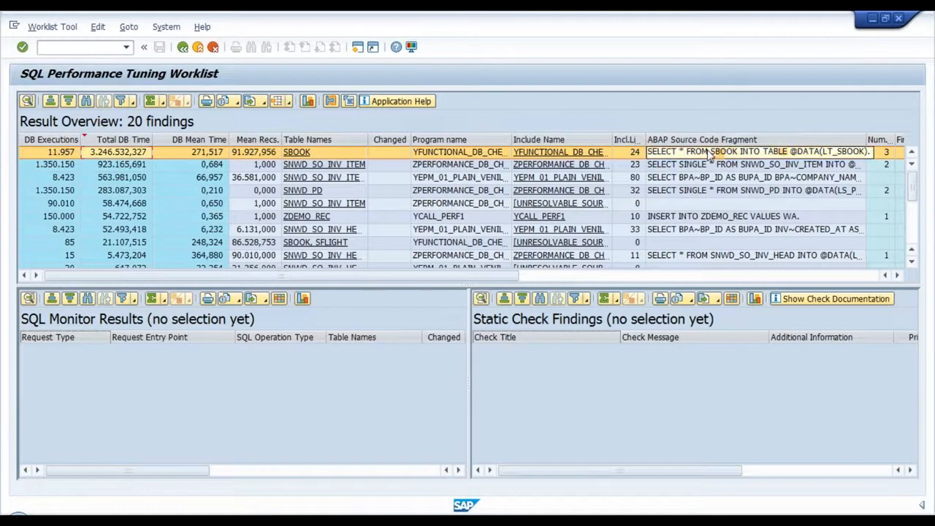
Display the SQL Monitor results and static check findings for the YEPM_01_PLAIN_VENILLA statement at include line 80
click(709, 179)
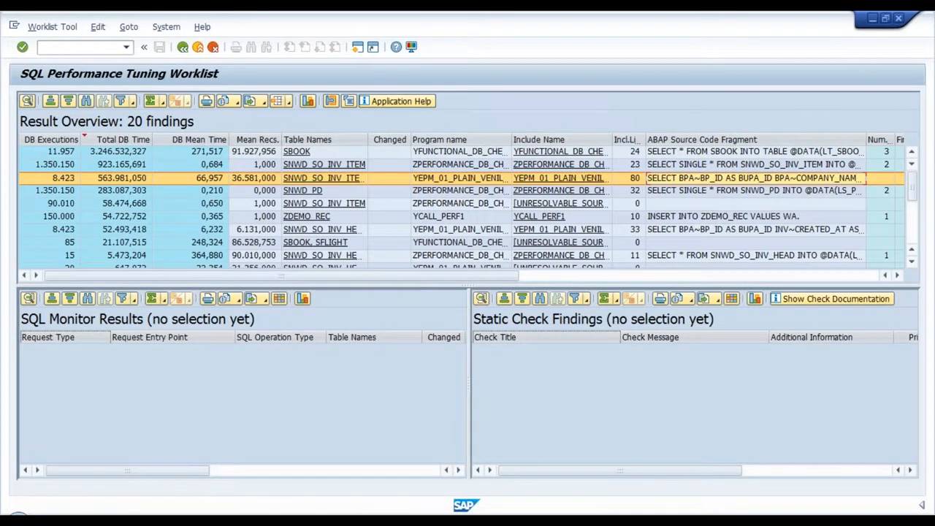
double_click(483, 180)
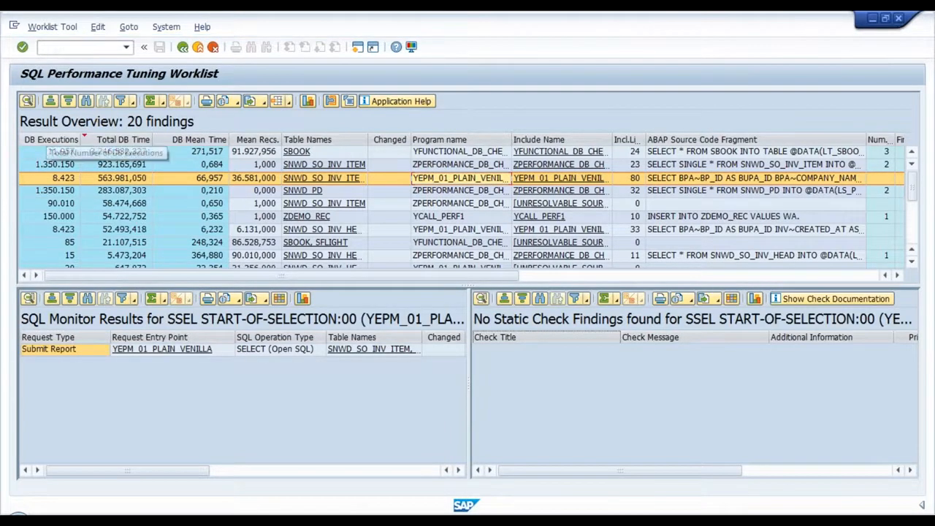
Sort the result overview by DB executions in descending order and check the top finding's executions, total DB time and mean DB time
click(54, 166)
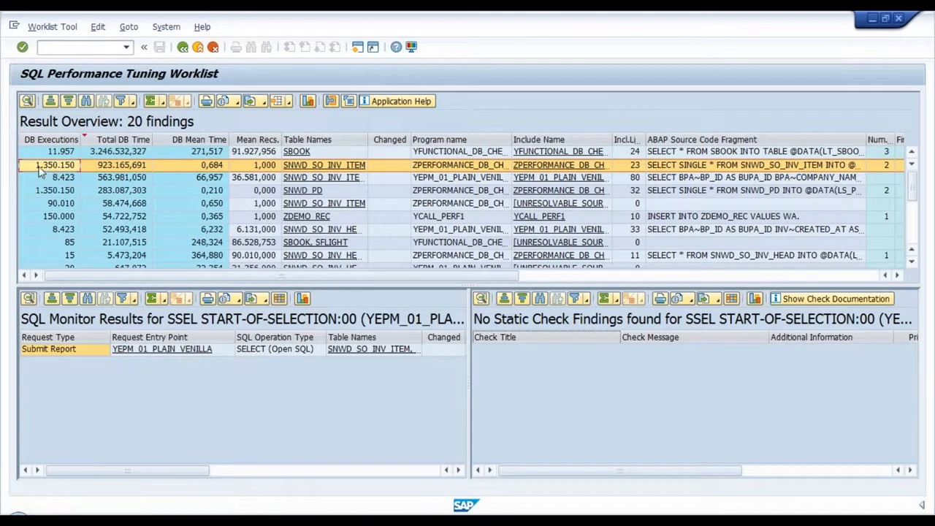
click(52, 139)
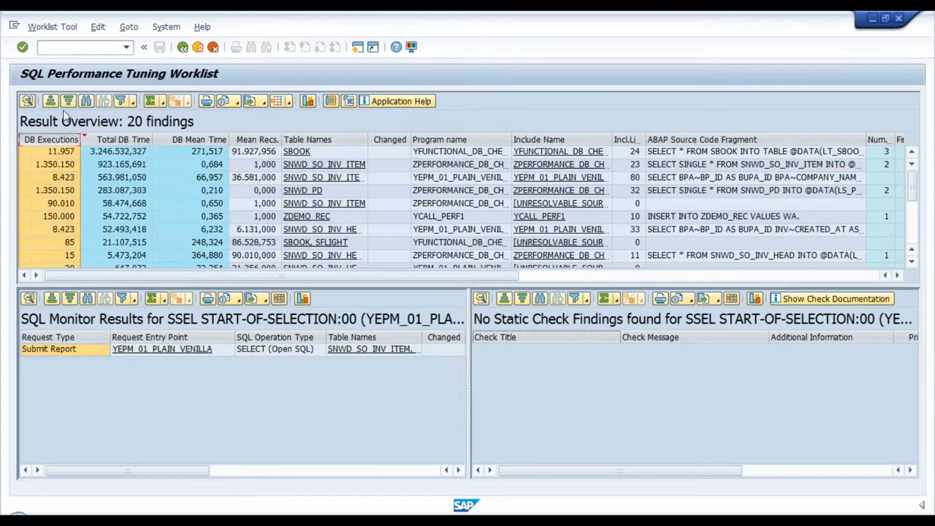
click(68, 101)
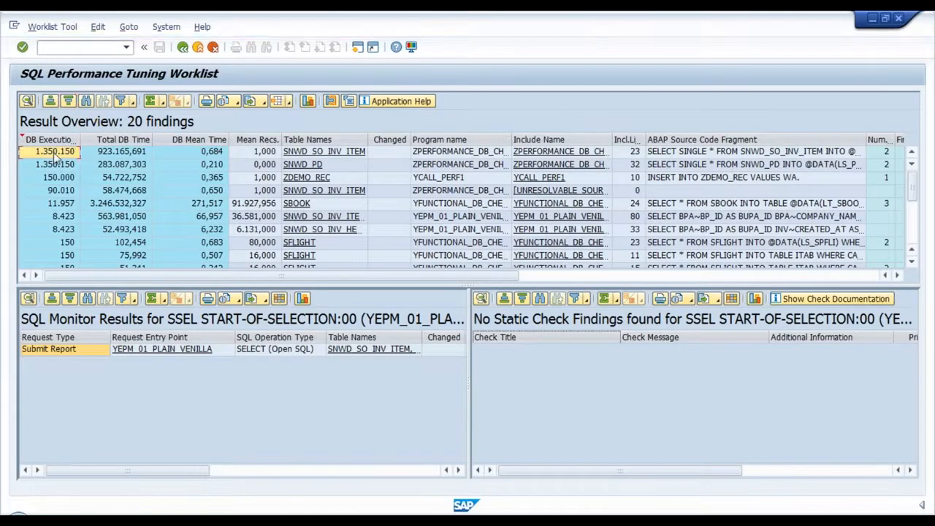
click(57, 153)
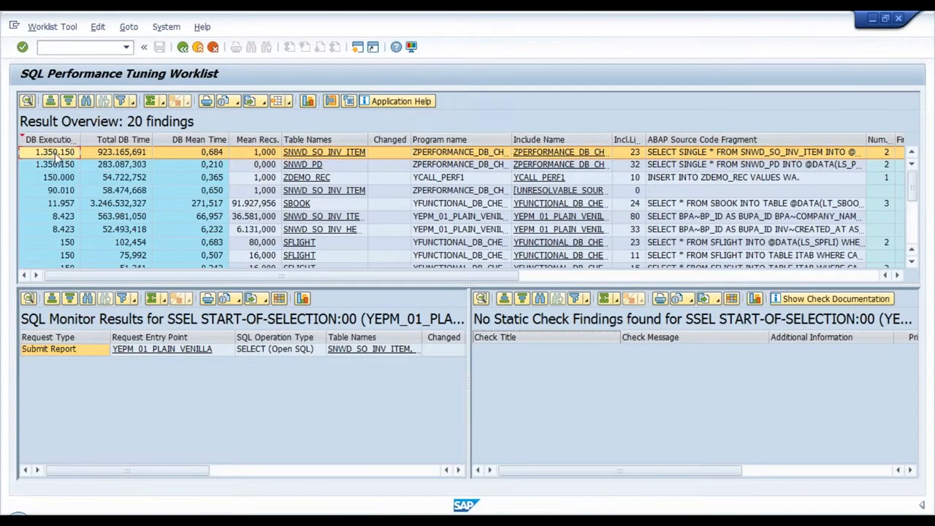
click(122, 155)
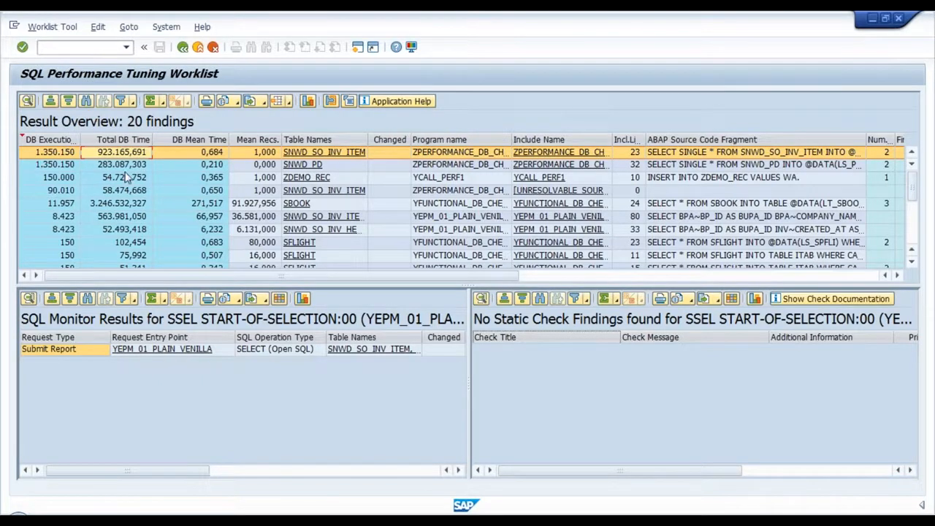
click(173, 155)
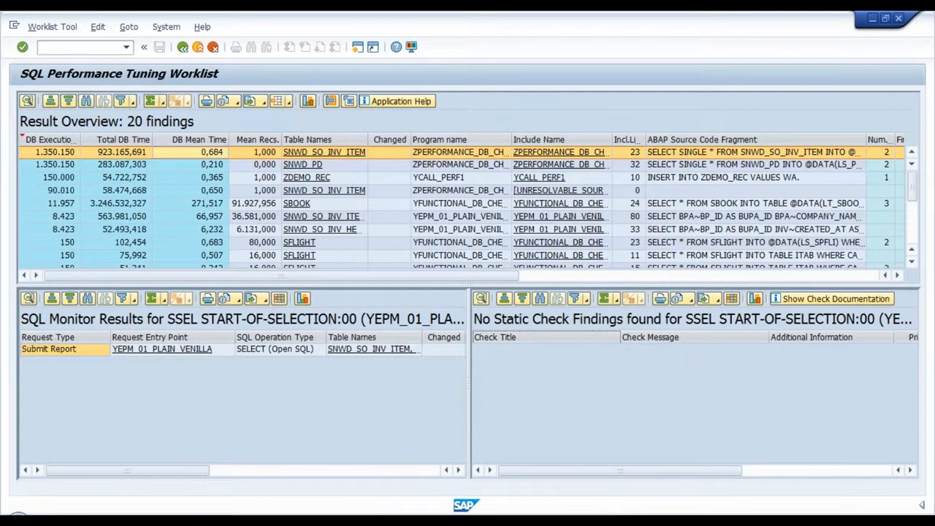
Switch to PowerPoint to review the Background job and Function Module entry points on slide 39, and return to the worklist
key(alt+Tab)
click(65, 459)
click(270, 283)
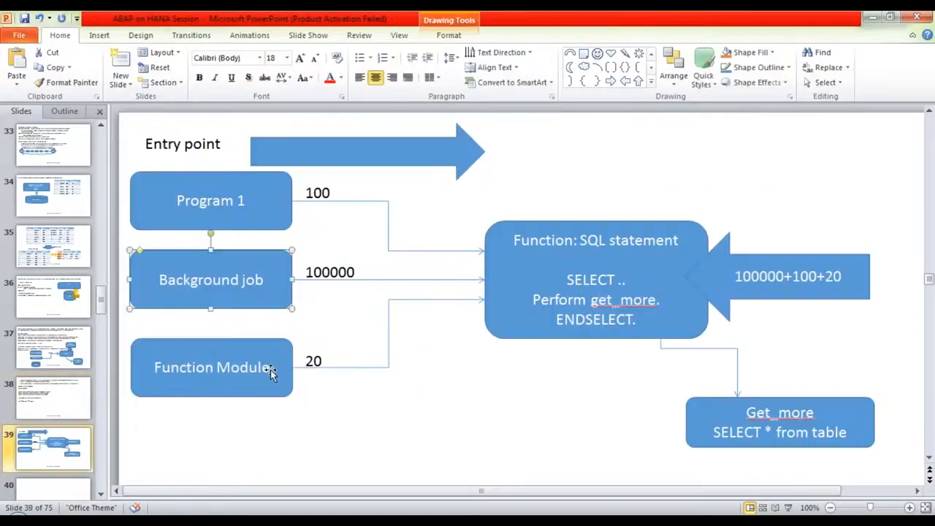
click(268, 373)
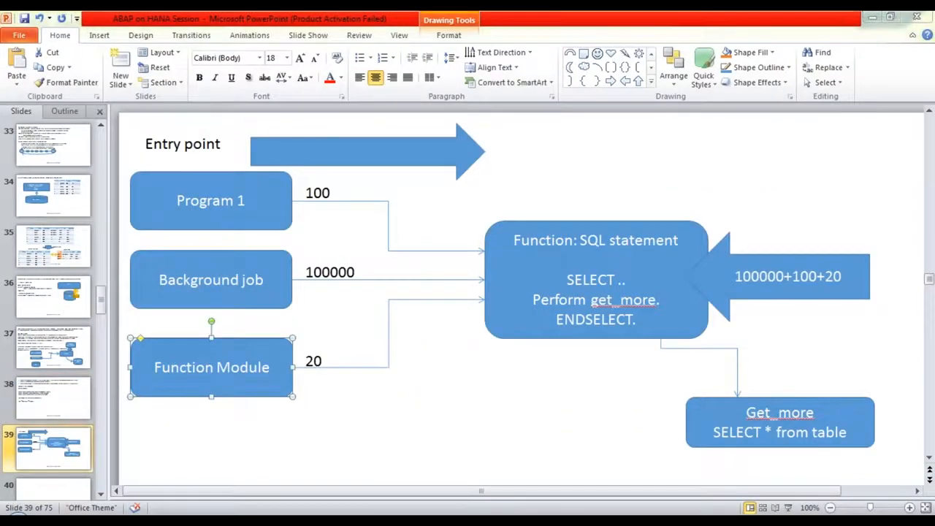
key(alt+Tab)
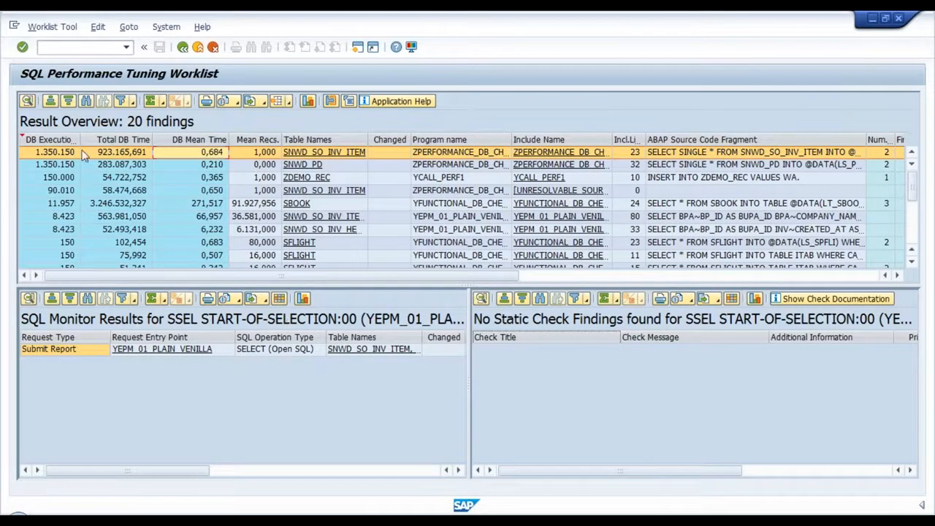
Sort the findings by total DB time in descending order and display the SQL Monitor results and static check findings for SBOOK
click(123, 139)
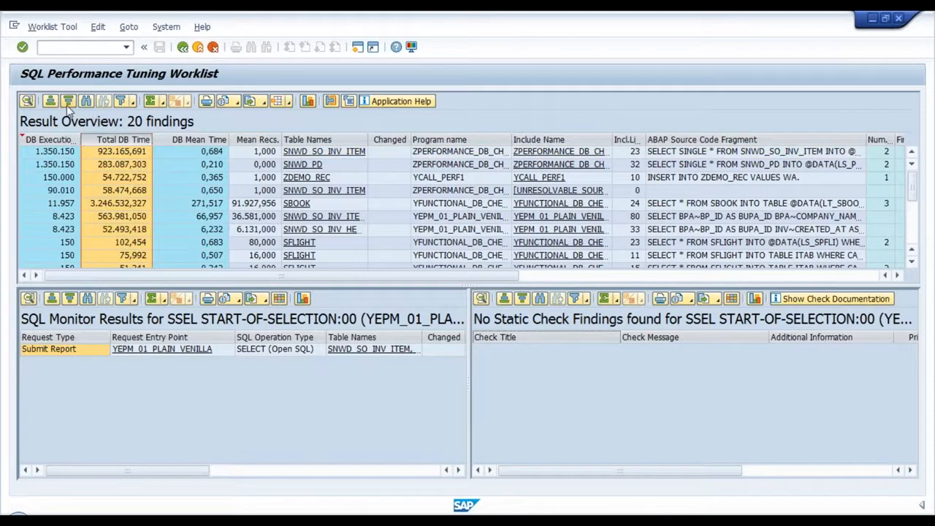
click(125, 154)
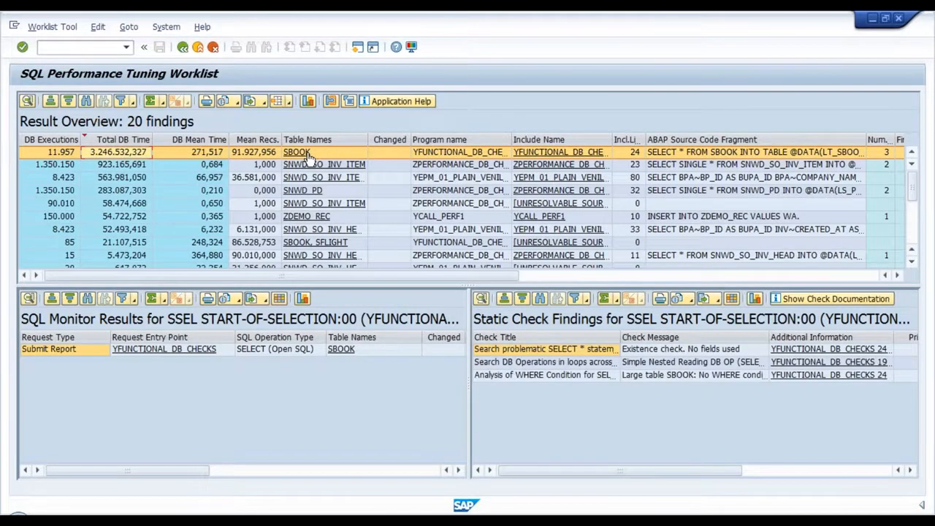
click(84, 354)
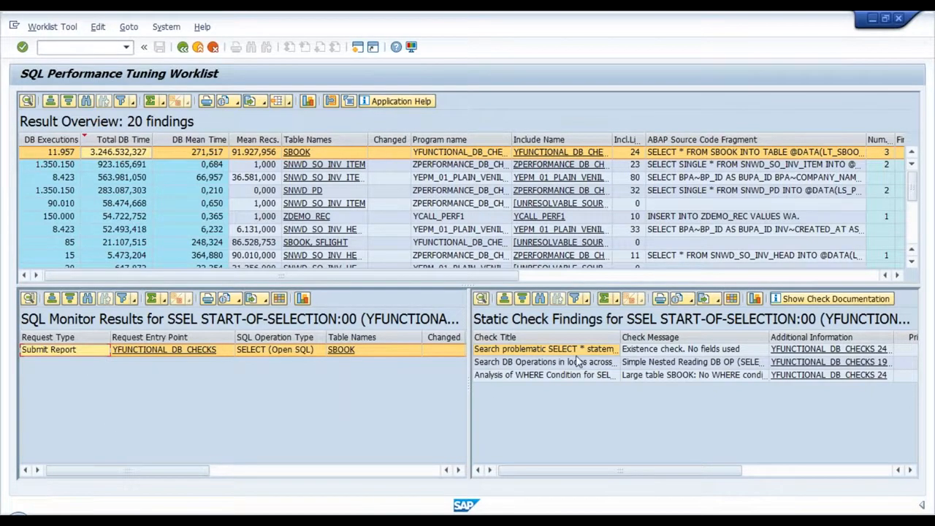
Widen the static check findings area and examine the check messages of the three findings for the SBOOK statement
drag(465, 372, 300, 371)
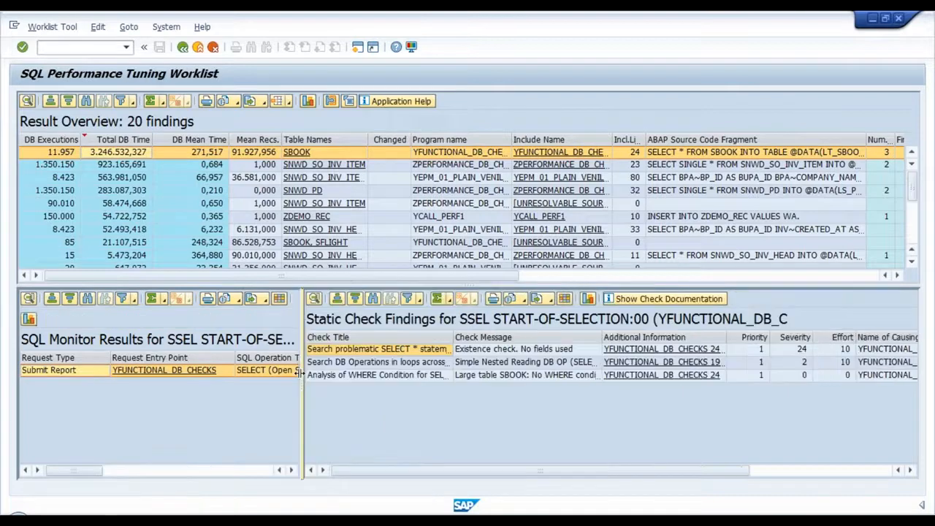
click(520, 352)
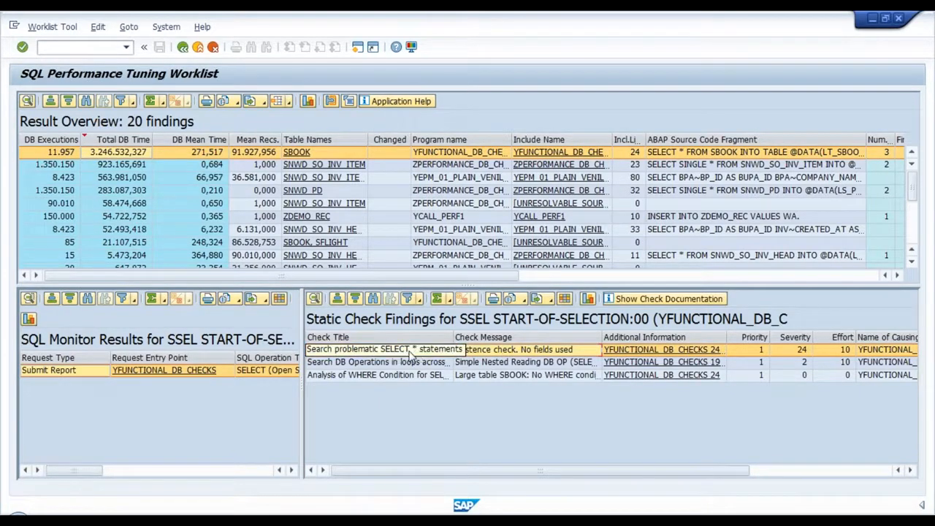
click(520, 363)
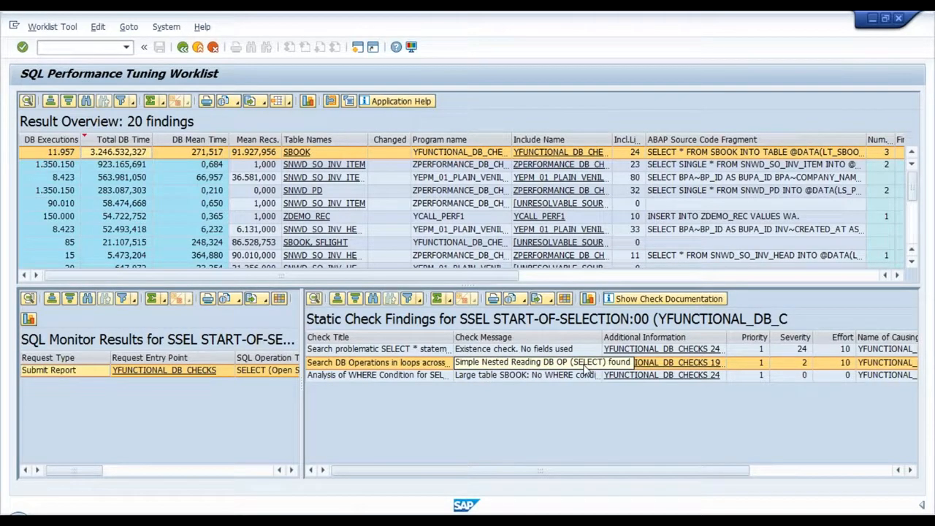
click(484, 376)
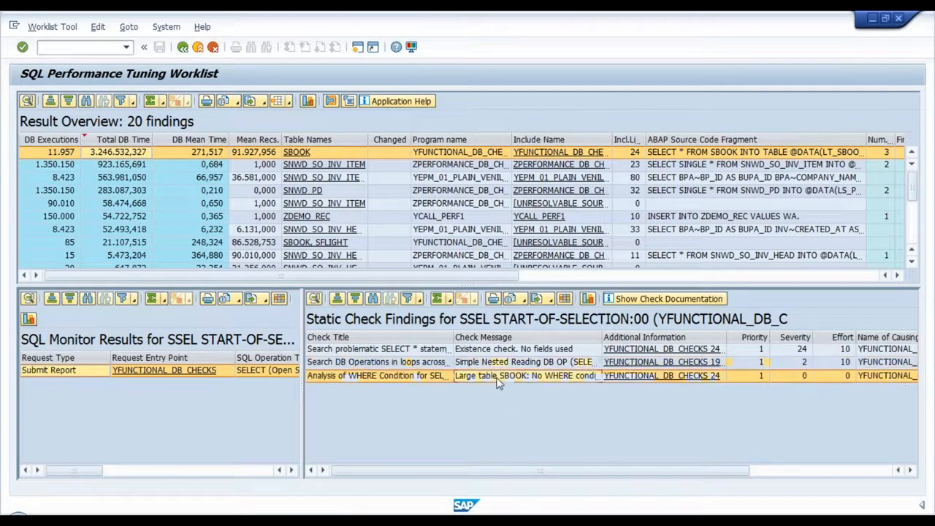
click(542, 351)
click(548, 363)
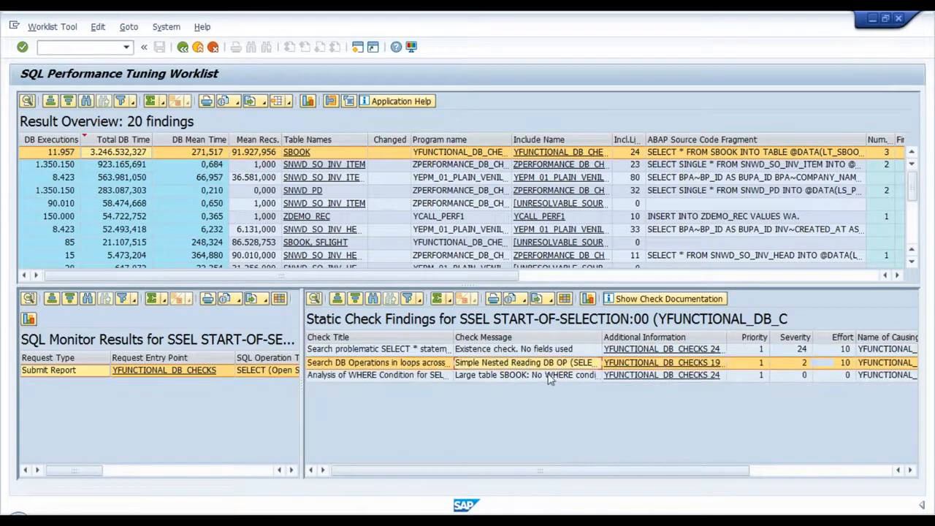
click(551, 376)
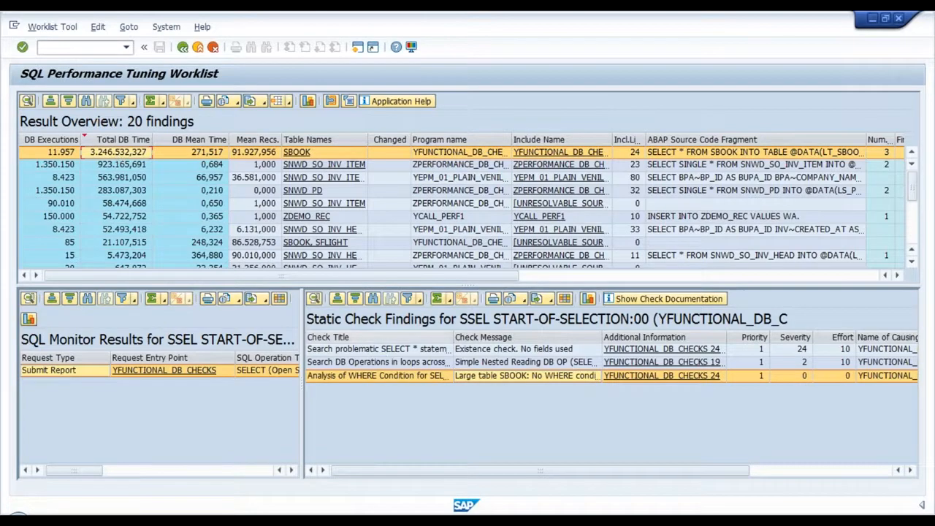
Examine the check titles, effort, severity and priority of the static check findings for the SBOOK statement
click(357, 336)
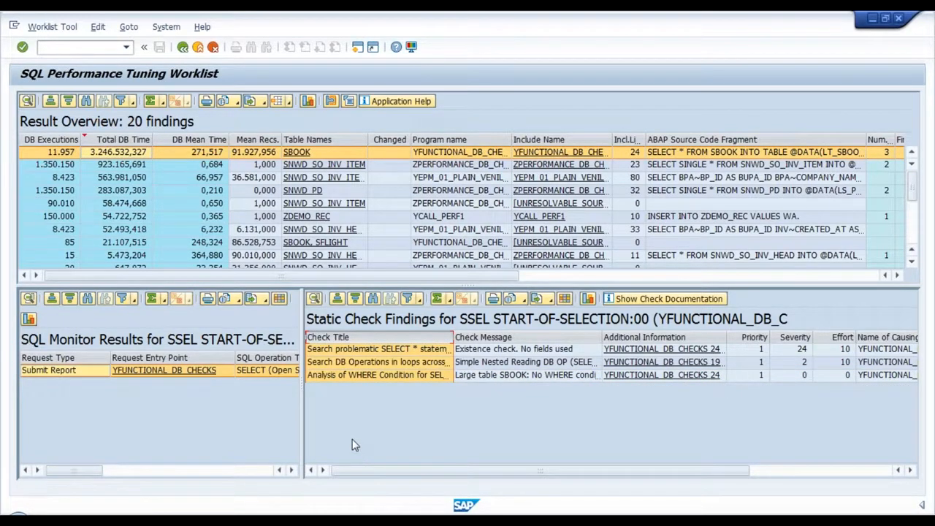
click(838, 336)
click(832, 350)
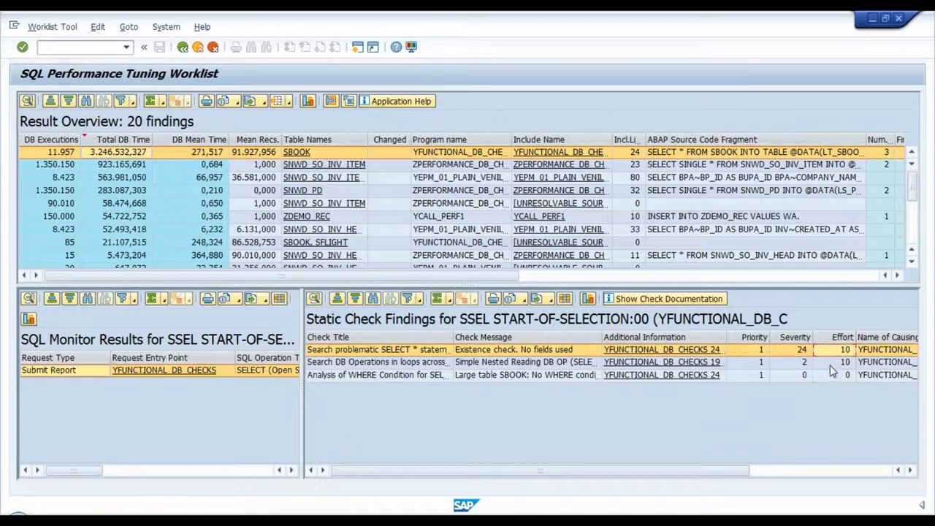
click(831, 363)
click(802, 351)
click(801, 363)
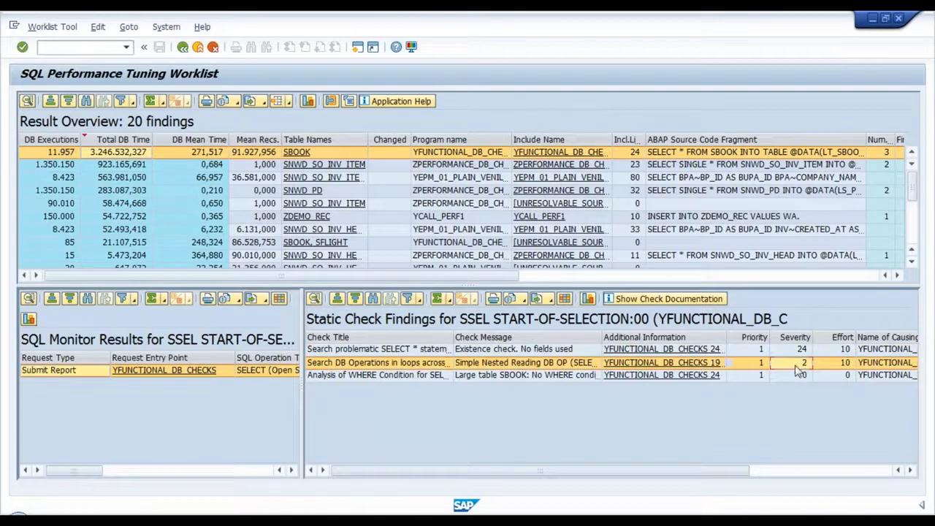
click(794, 373)
click(762, 351)
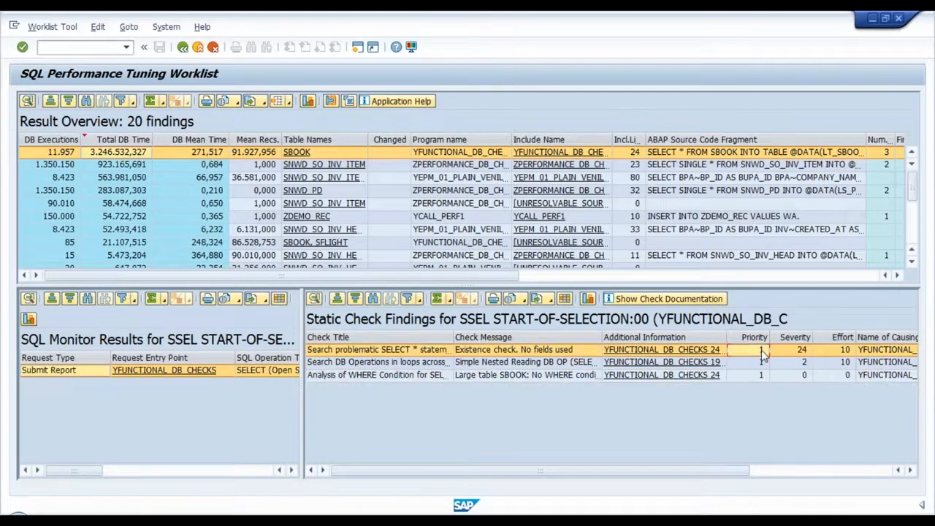
click(756, 337)
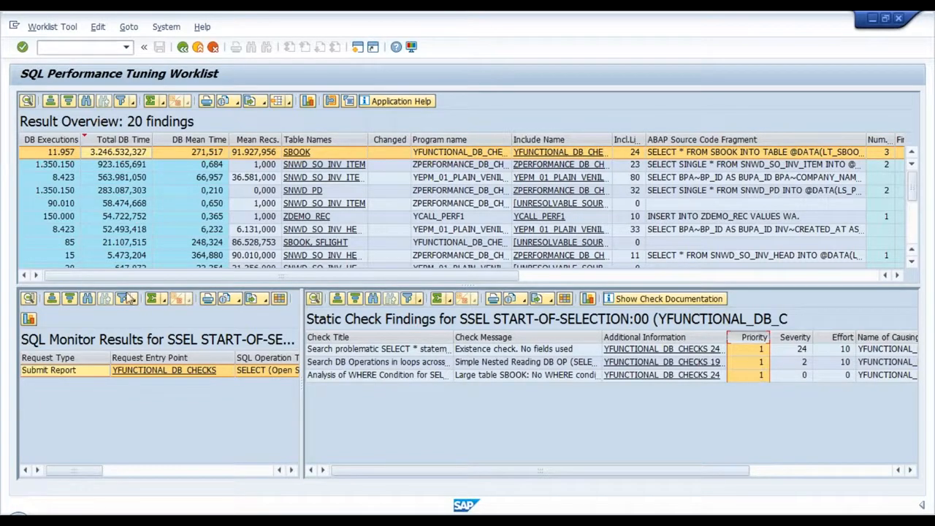
Widen the SQL Monitor results area and review the details of each overview finding from SNWD_SO_INV_ITEM at include line 23 down to SBOOK, SFLIGHT
drag(303, 353, 386, 353)
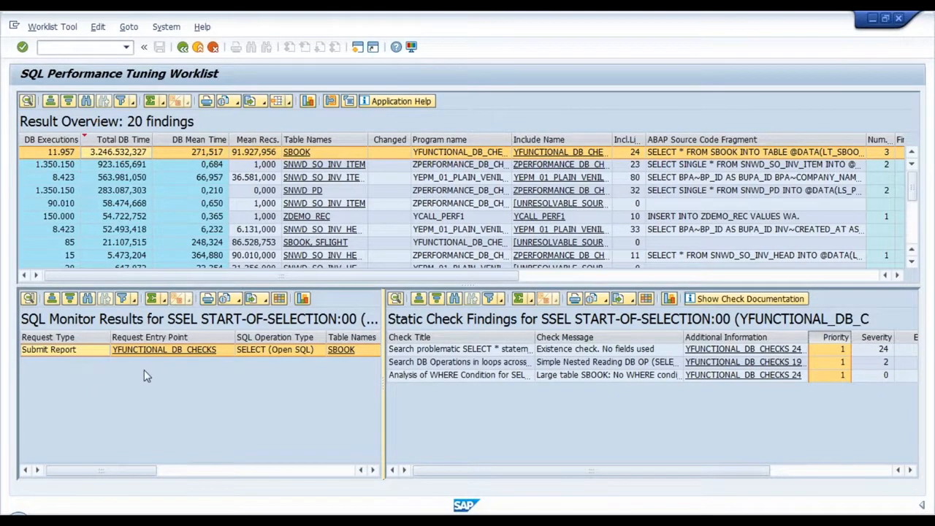
click(257, 168)
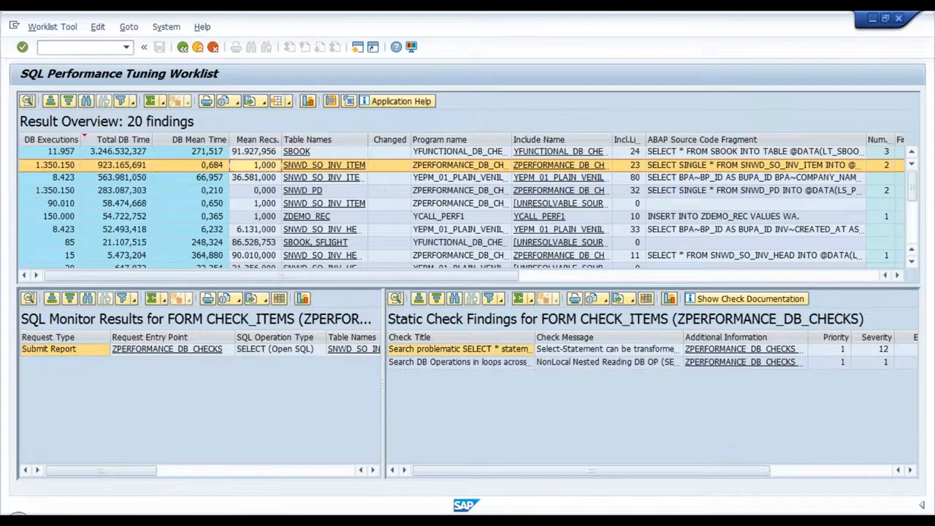
click(256, 179)
click(257, 192)
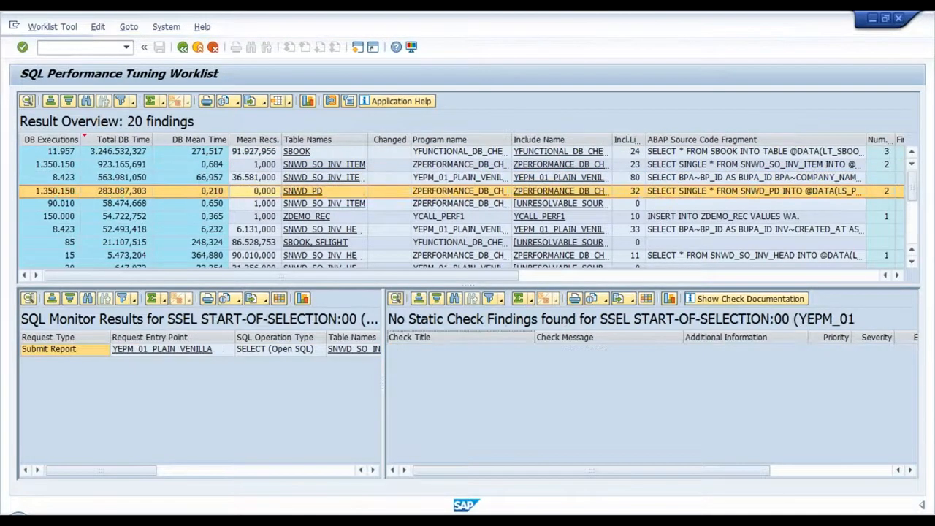
click(257, 205)
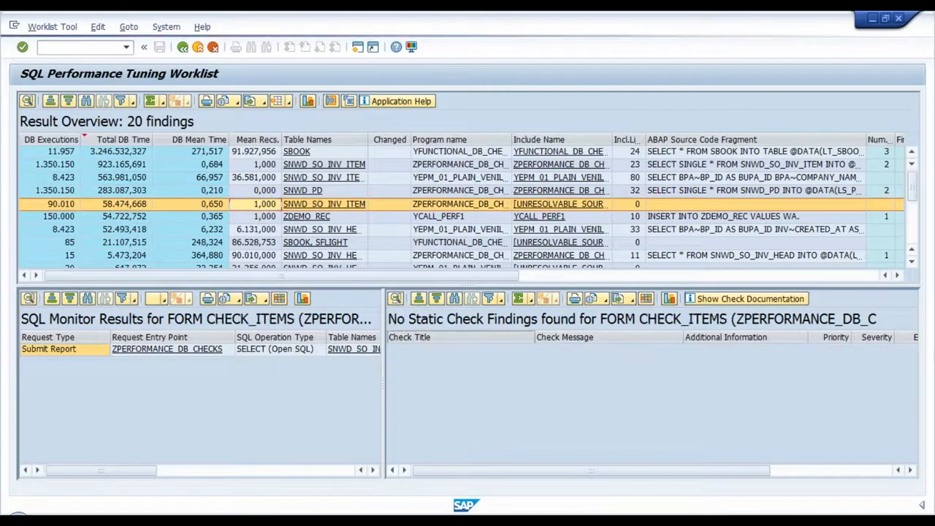
click(257, 217)
click(255, 229)
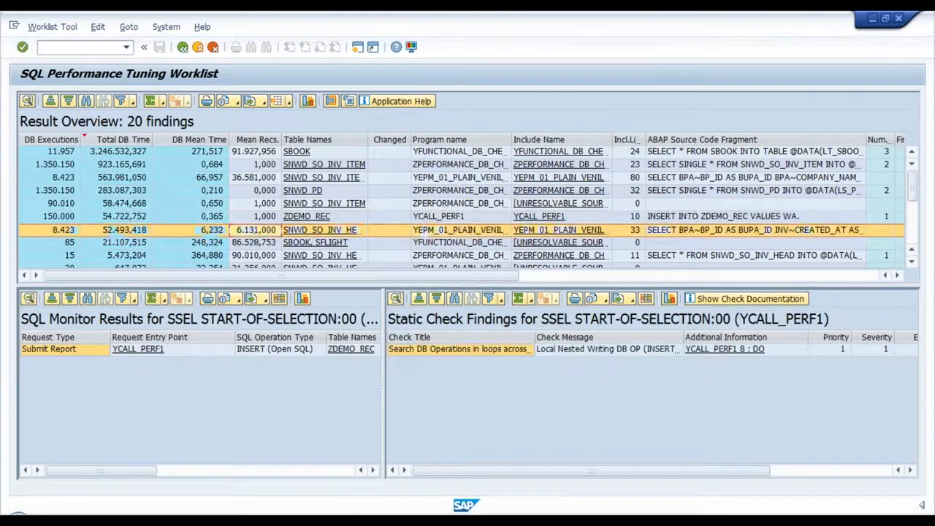
click(255, 245)
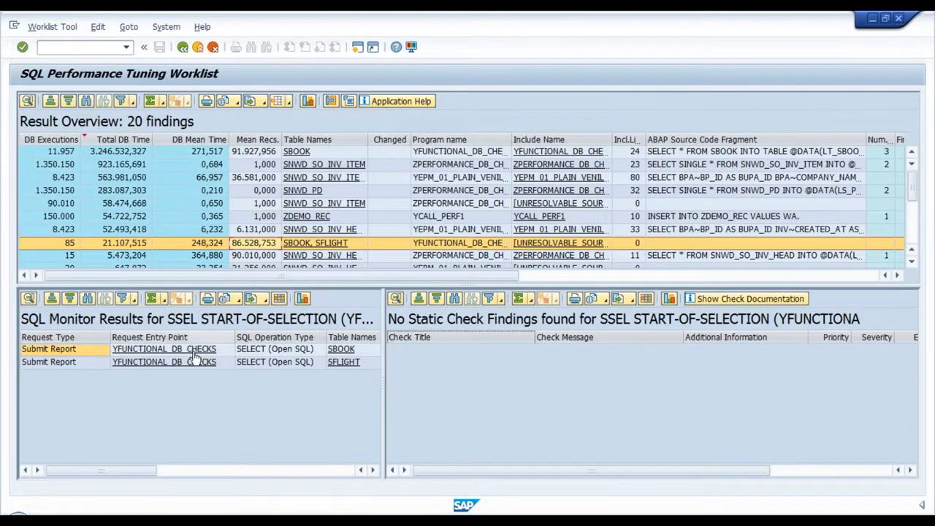
Display the details of the SNWD_SO_INV_ITEM statement at include line 23 and compare its two static check messages
click(175, 179)
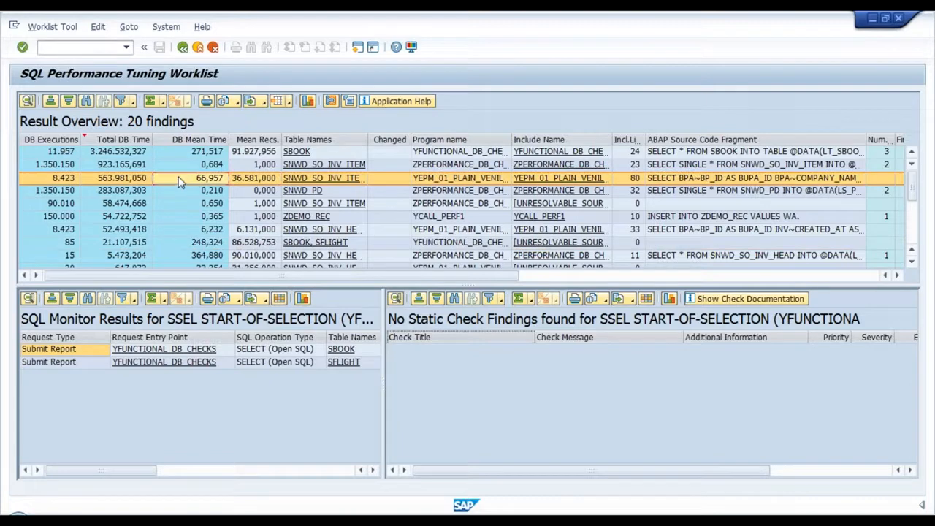
click(206, 166)
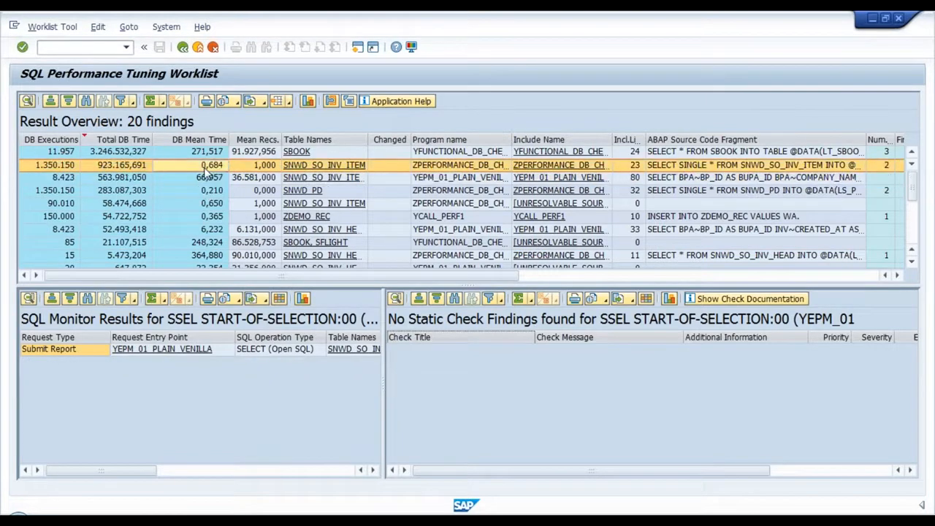
click(577, 351)
click(580, 363)
click(580, 350)
click(580, 363)
click(580, 350)
click(580, 363)
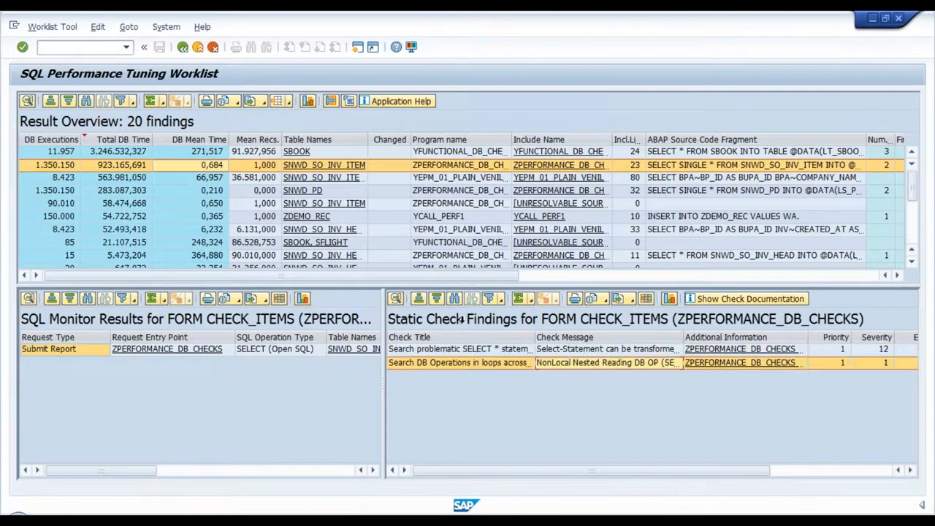
Compare the mean DB times of the SBOOK finding and the SNWD_SO_INV_ITEM finding at include line 23 in the result overview
click(191, 155)
click(196, 165)
click(199, 155)
click(202, 165)
click(202, 154)
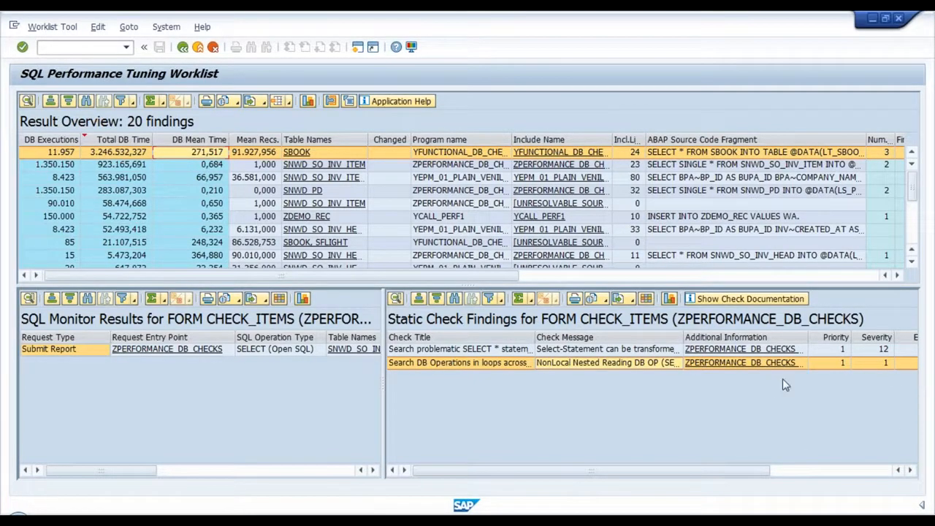
Return to the worklist and compare the check titles of the two static check findings for FORM CHECK_ITEMS
key(alt+Tab)
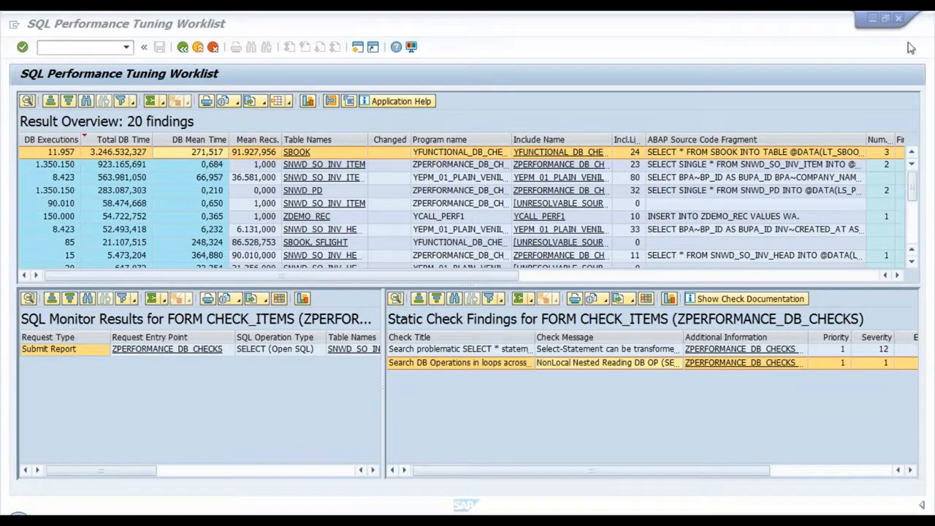
click(912, 47)
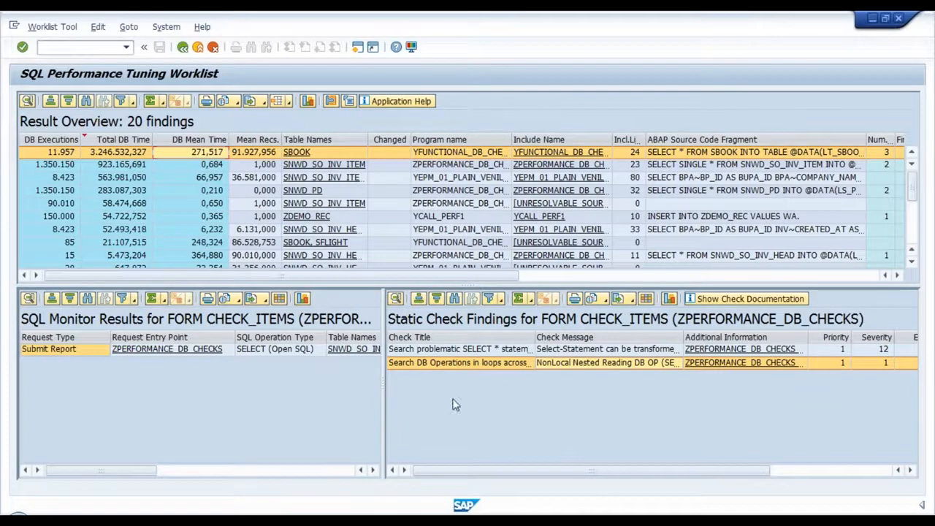
click(513, 351)
click(513, 363)
click(515, 350)
click(514, 363)
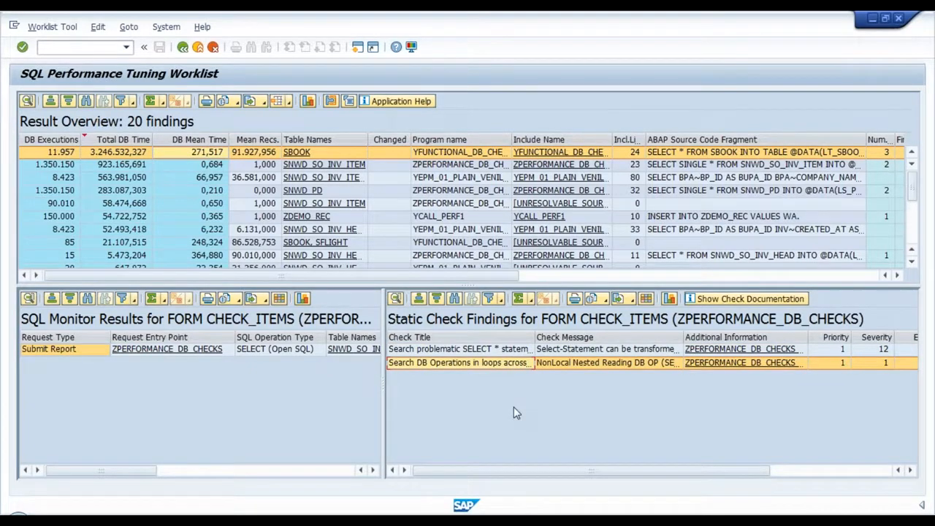
Review the total DB time values alongside the static check findings, and widen the Program name column in the result overview
click(120, 140)
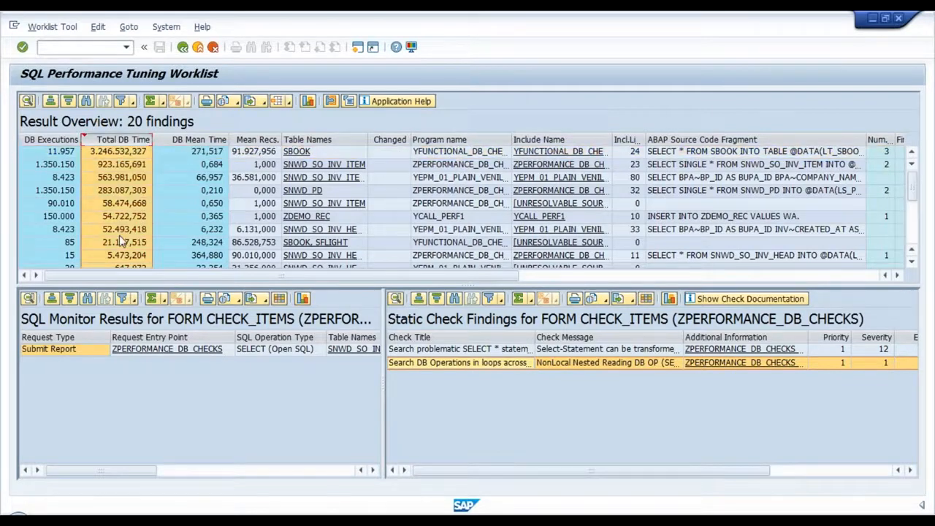
click(425, 355)
click(428, 365)
click(119, 154)
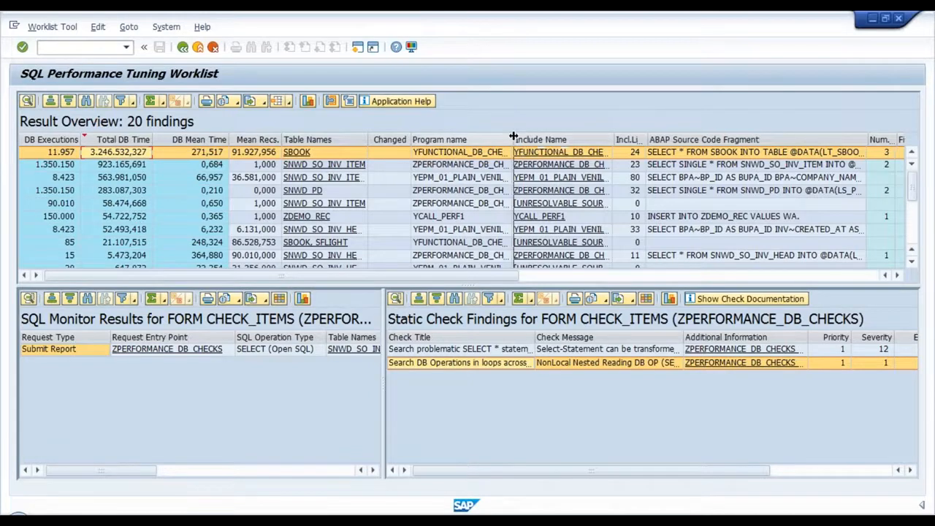
drag(512, 138, 570, 138)
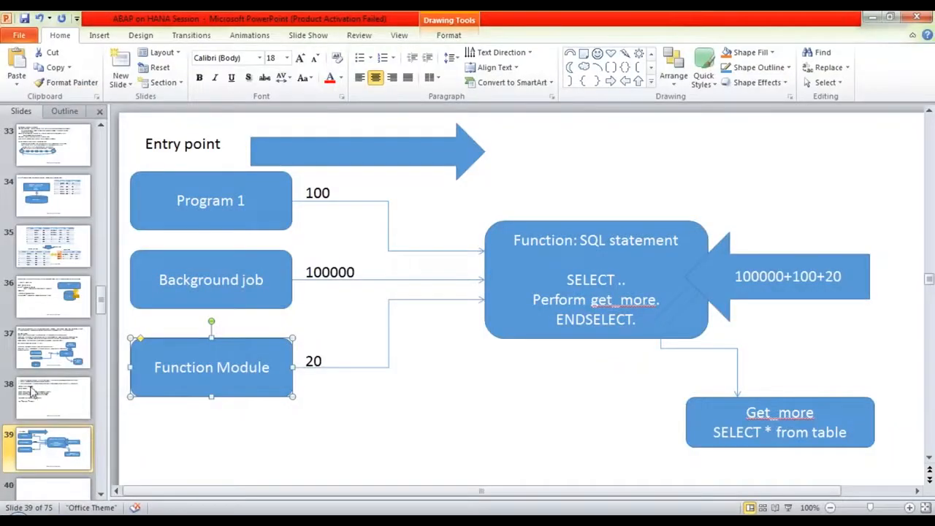
Switch to PowerPoint and review the ITeIO and Customers shapes of the business process diagram on slide 31
click(50, 492)
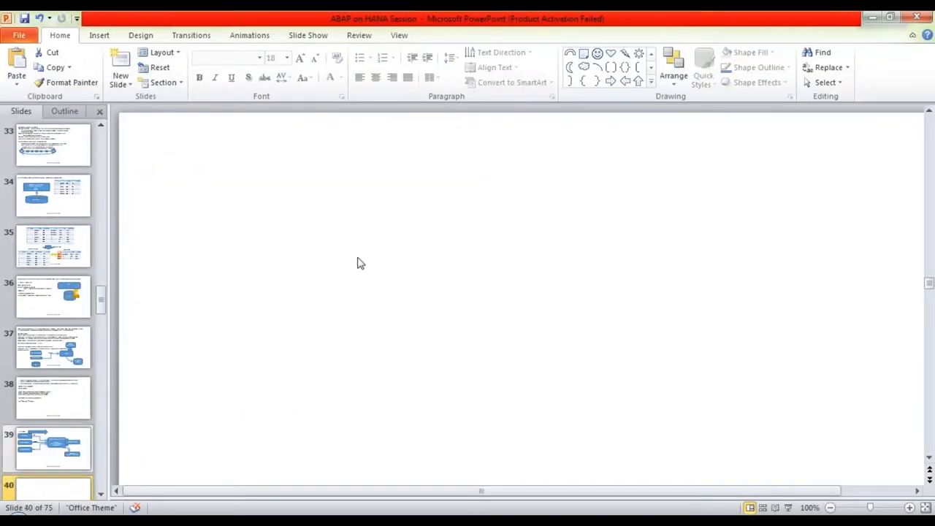
scroll(51, 291, up, 3)
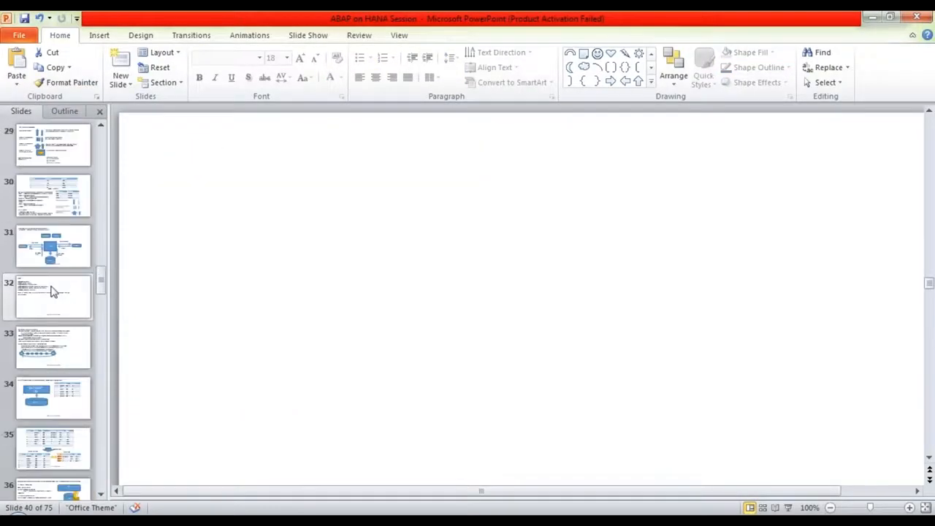
click(57, 243)
scroll(539, 321, down, 1)
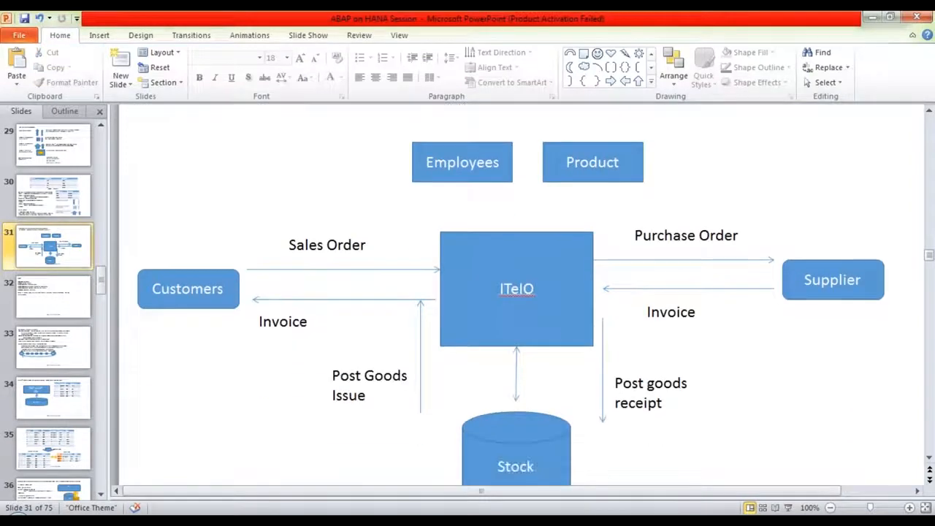
click(539, 320)
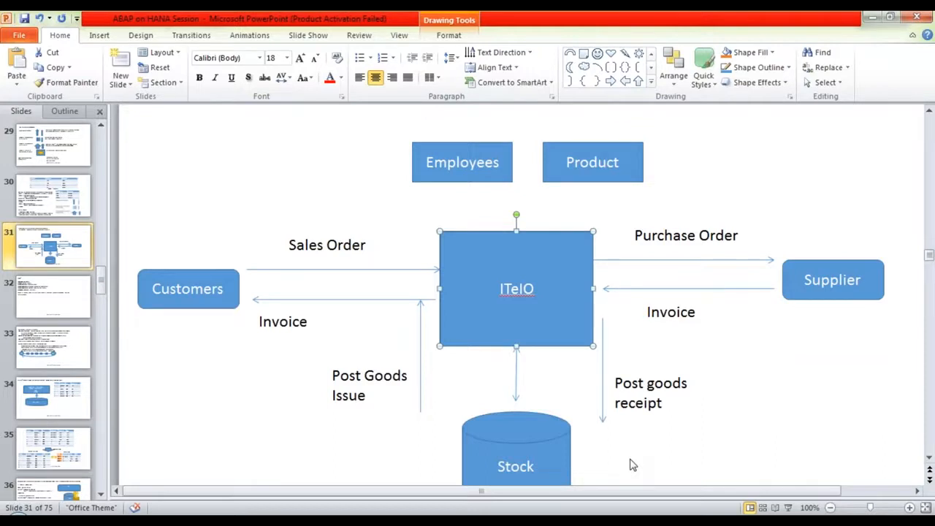
click(193, 308)
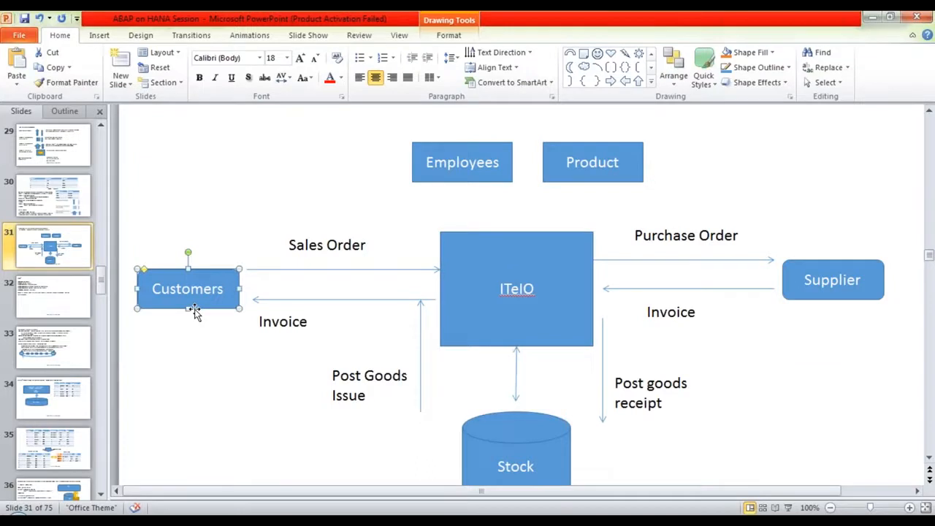